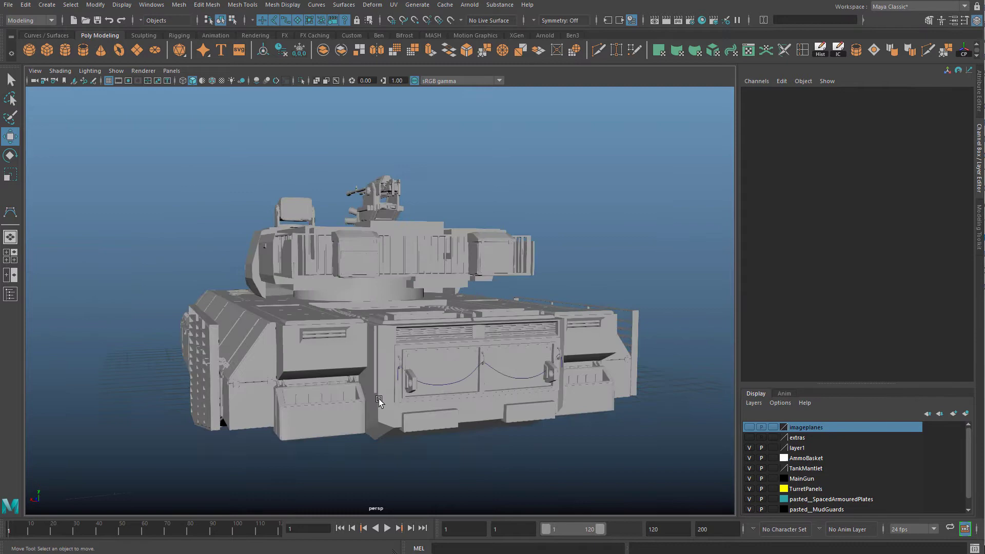
Inspect the rope curves strung between the hooks on the tank's rear hatches from several angles
{"action": "right_click_drag", "start_coordinate": [345, 237], "coordinate": [393, 248], "text": "alt"}
{"action": "scroll", "coordinate": [400, 248], "scroll_direction": "down", "scroll_amount": 2}
{"action": "left_click_drag", "start_coordinate": [235, 231], "coordinate": [329, 236], "text": "alt"}
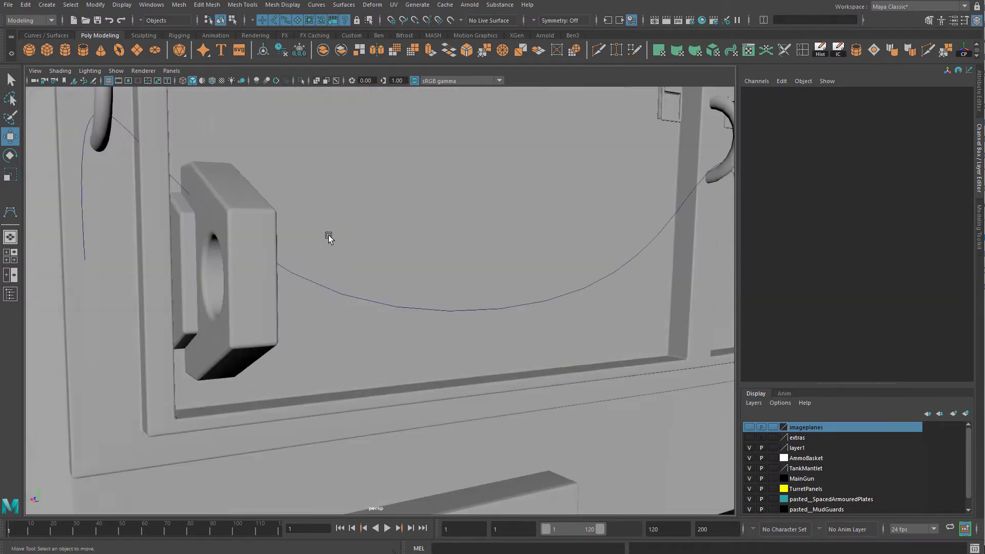
{"action": "middle_click_drag", "start_coordinate": [251, 218], "coordinate": [329, 262], "text": "alt"}
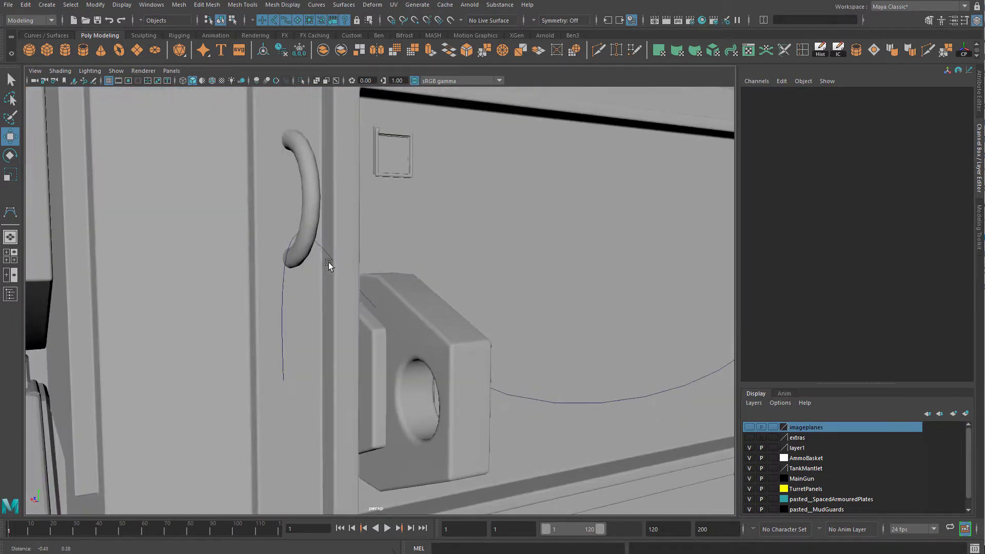
{"action": "scroll", "coordinate": [307, 238], "scroll_direction": "down", "scroll_amount": 4}
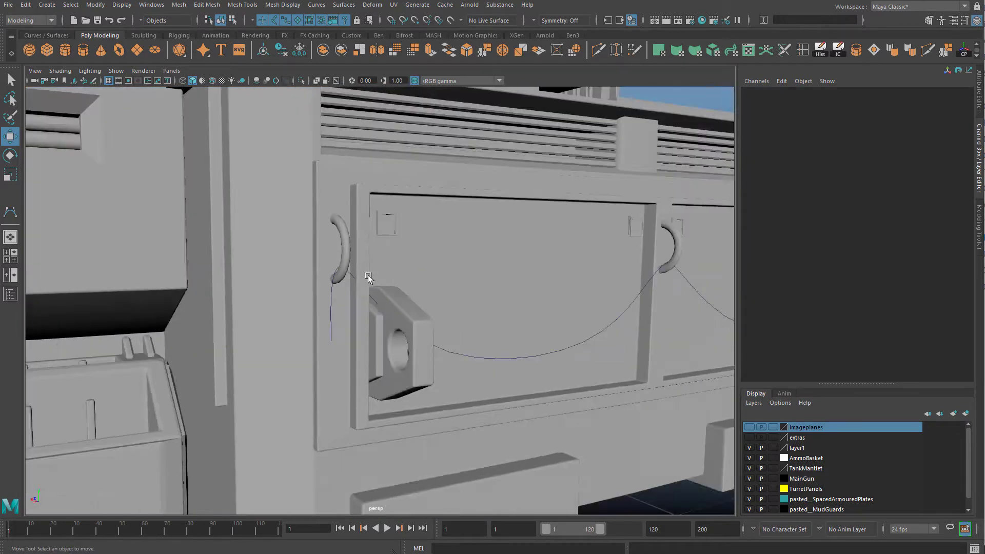
{"action": "left_click_drag", "start_coordinate": [367, 277], "coordinate": [411, 306], "text": "alt"}
{"action": "scroll", "coordinate": [541, 302], "scroll_direction": "down", "scroll_amount": 3}
{"action": "left_click", "coordinate": [566, 335]}
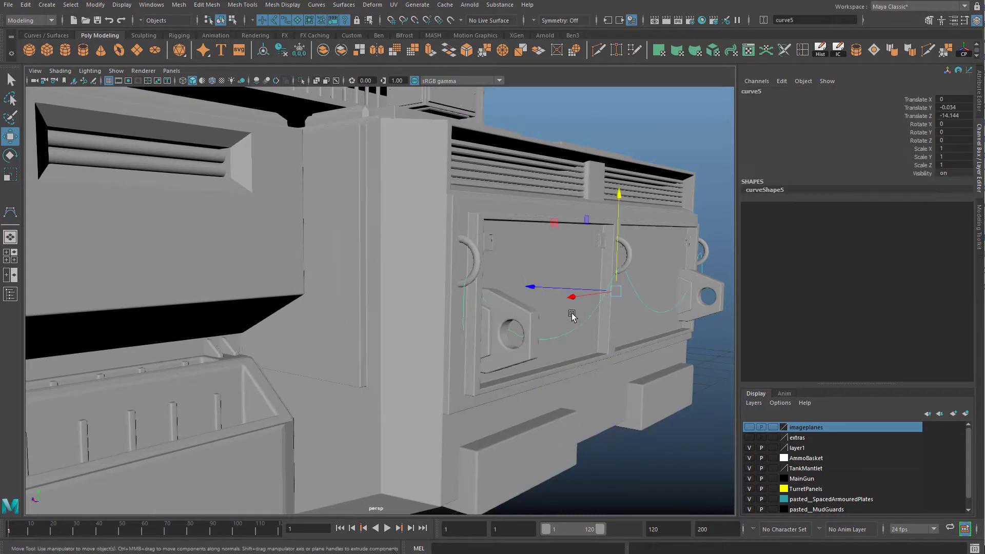
{"action": "left_click_drag", "start_coordinate": [572, 312], "coordinate": [531, 277], "text": "alt"}
{"action": "scroll", "coordinate": [519, 251], "scroll_direction": "down", "scroll_amount": 3}
{"action": "left_click_drag", "start_coordinate": [504, 212], "coordinate": [522, 435]}
{"action": "scroll", "coordinate": [461, 329], "scroll_direction": "down", "scroll_amount": 4}
{"action": "left_click_drag", "start_coordinate": [389, 288], "coordinate": [444, 288], "text": "alt"}
{"action": "left_click", "coordinate": [589, 304]}
{"action": "right_click_drag", "start_coordinate": [397, 280], "coordinate": [488, 324], "text": "alt"}
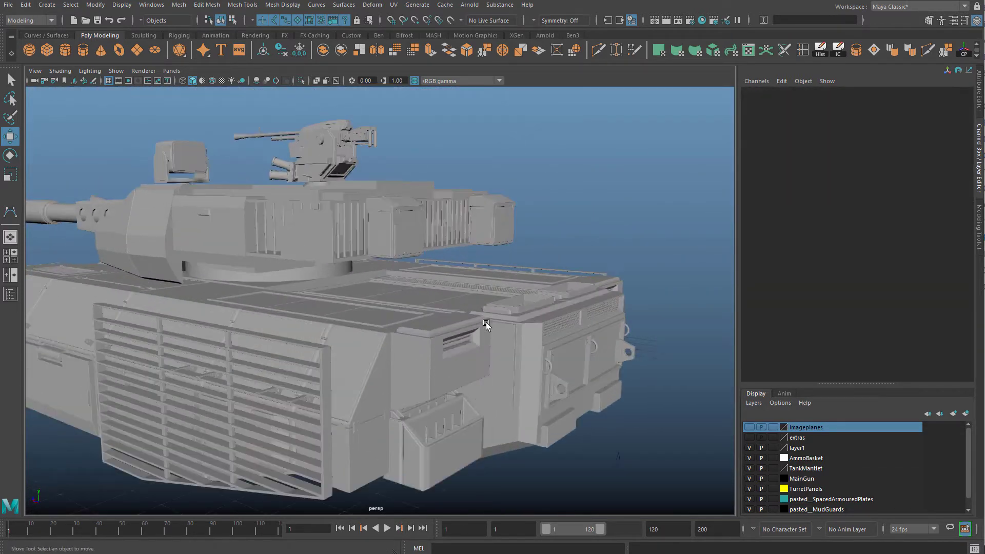
{"action": "left_click_drag", "start_coordinate": [488, 324], "coordinate": [558, 292], "text": "alt"}
Bring up the hitch knot.JPG reference in Photos and check its location in the sourceimages folder
{"action": "key", "text": "alt+Tab"}
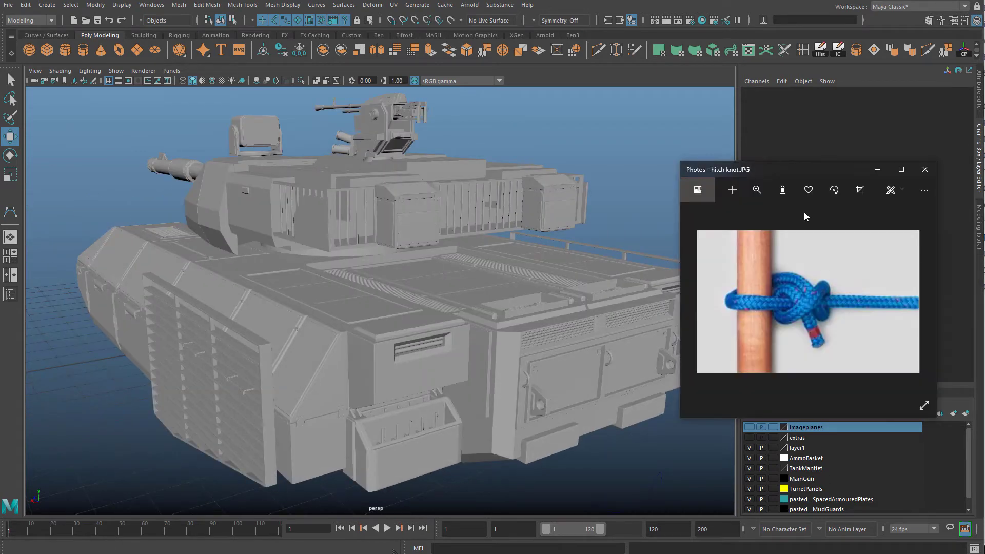
{"action": "left_click_drag", "start_coordinate": [781, 166], "coordinate": [822, 119]}
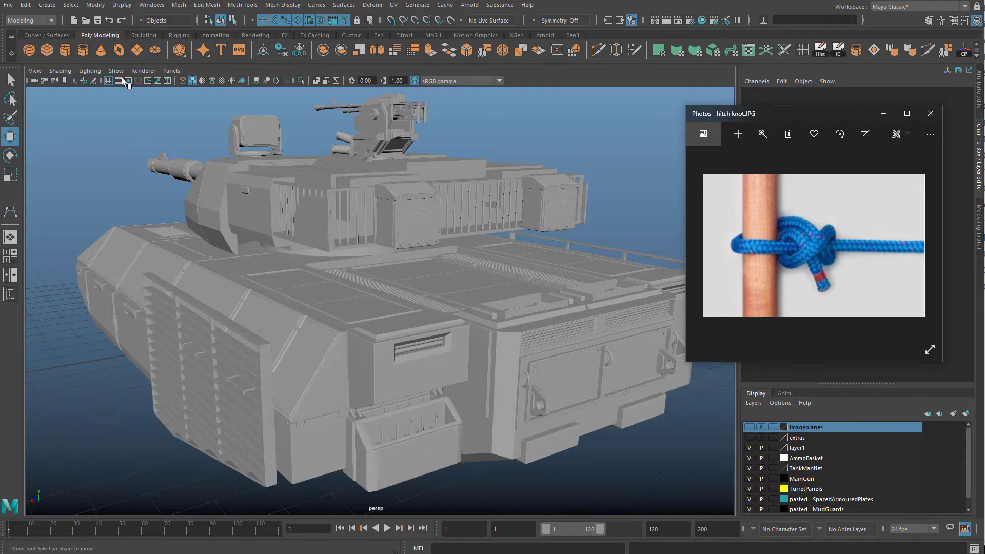
{"action": "key", "text": "alt+Tab"}
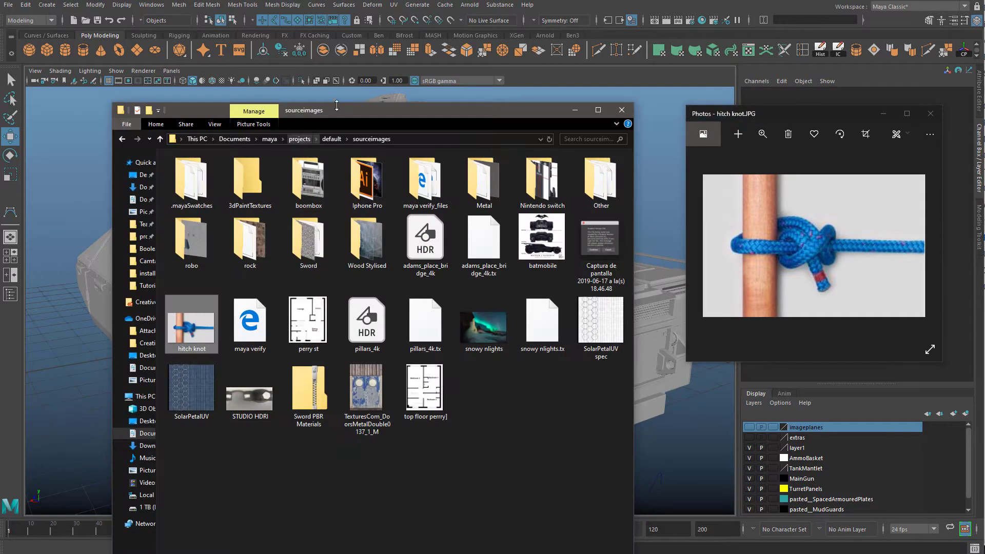
{"action": "left_click_drag", "start_coordinate": [355, 112], "coordinate": [318, 146]}
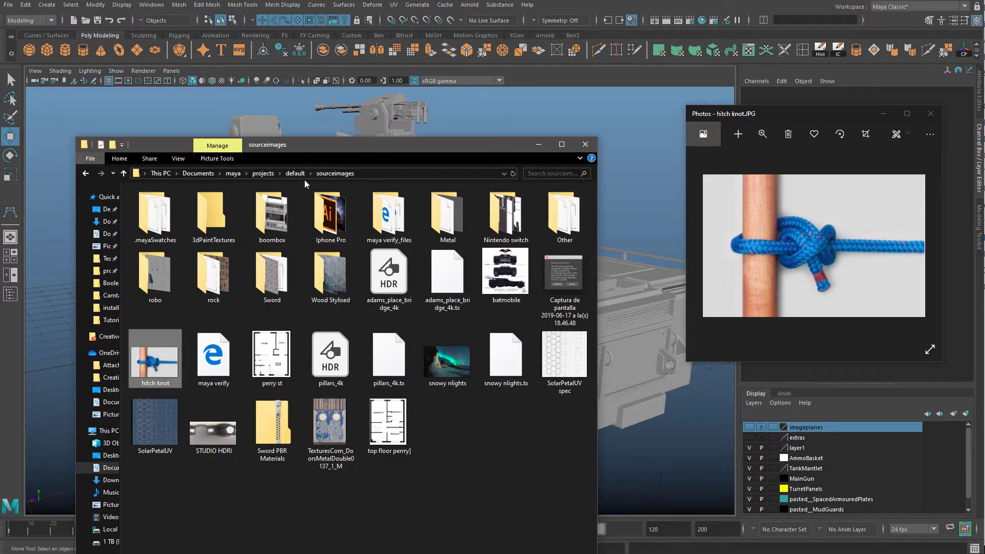
{"action": "left_click", "coordinate": [777, 117]}
{"action": "left_click", "coordinate": [614, 135]}
Restore the default four-view layout and enlarge the top view, framed on the tank's rear end
{"action": "mouse_move", "coordinate": [508, 222]}
{"action": "right_mouse_down", "text": "alt"}
{"action": "mouse_move", "coordinate": [523, 249]}
{"action": "mouse_move", "coordinate": [495, 236]}
{"action": "right_mouse_up", "text": "alt"}
{"action": "middle_click_drag", "start_coordinate": [494, 236], "coordinate": [438, 190], "text": "alt"}
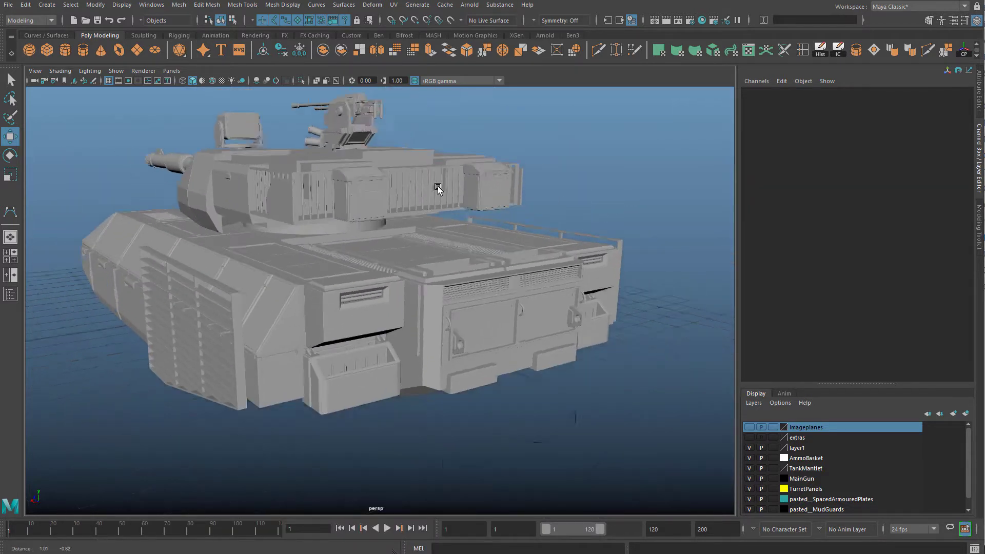
{"action": "left_click_drag", "start_coordinate": [437, 189], "coordinate": [481, 288], "text": "alt"}
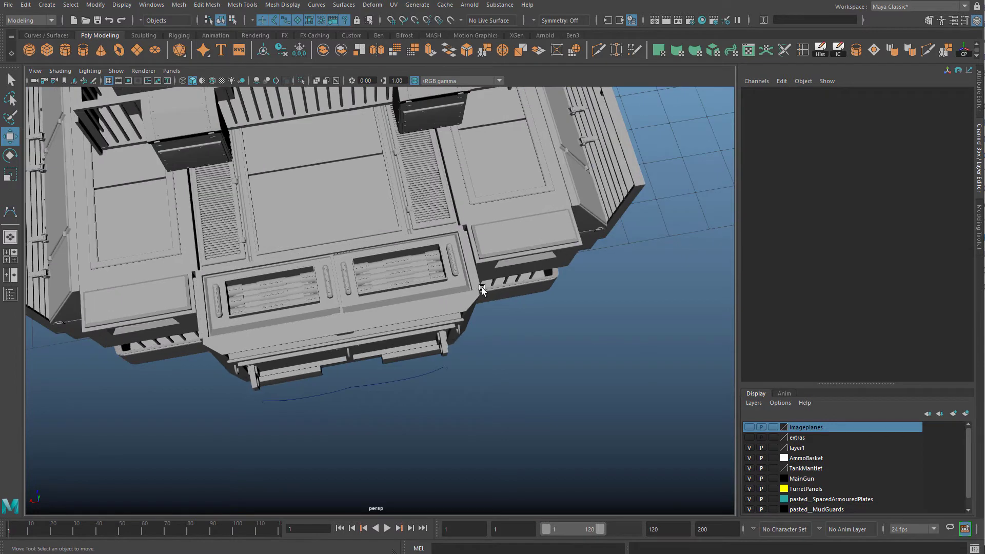
{"action": "key", "text": "space"}
{"action": "key", "text": "space"}
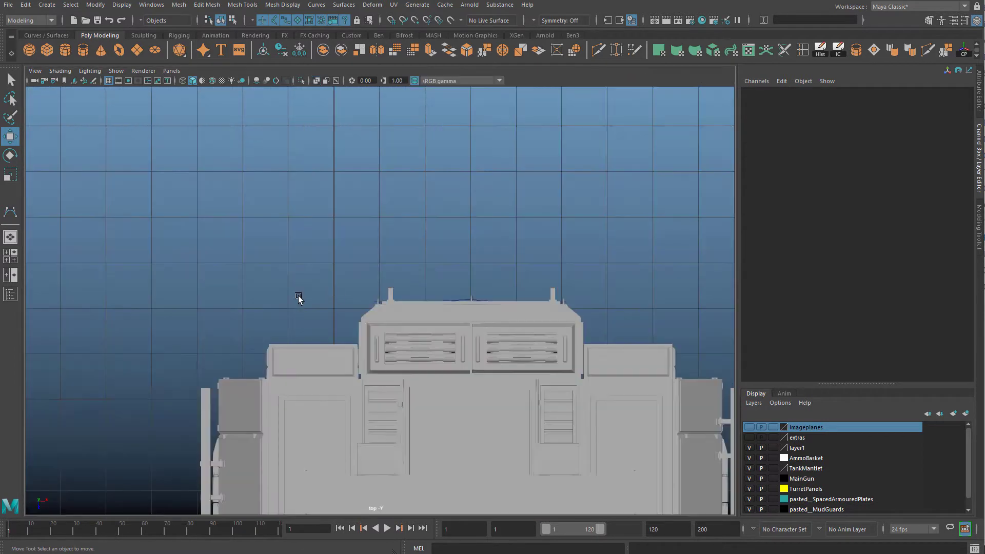
{"action": "scroll", "coordinate": [463, 318], "scroll_direction": "down", "scroll_amount": 3}
{"action": "key", "text": "space"}
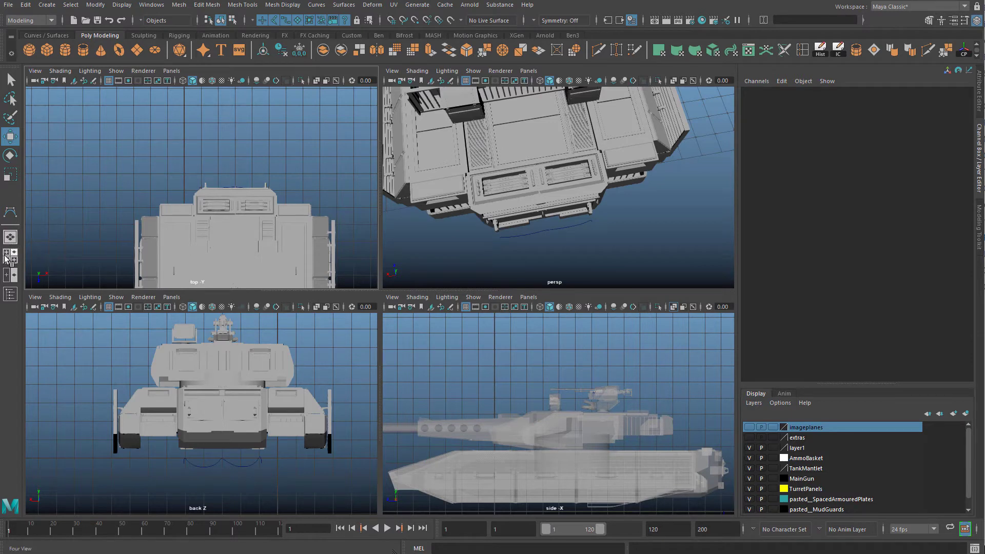
{"action": "scroll", "coordinate": [191, 195], "scroll_direction": "up", "scroll_amount": 1}
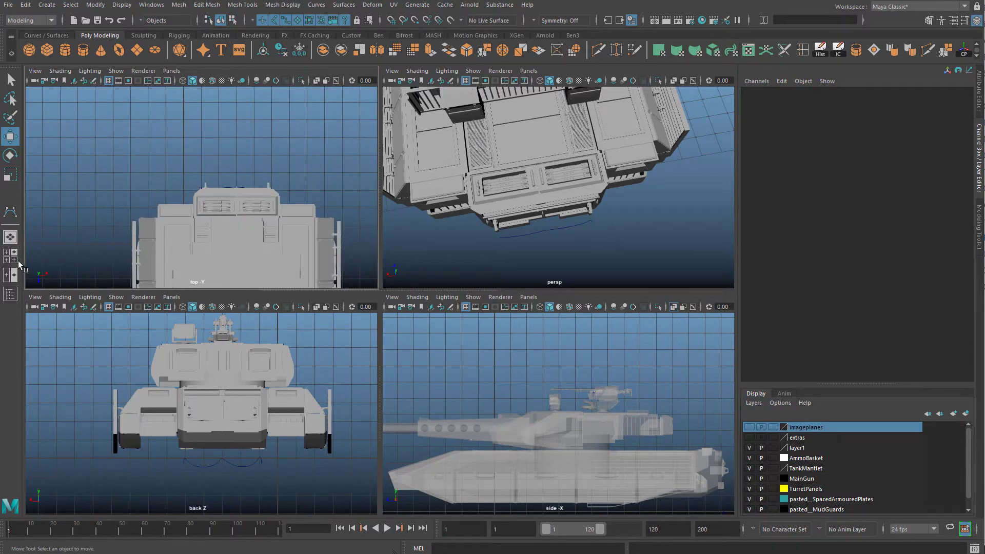
{"action": "left_click", "coordinate": [12, 260]}
{"action": "scroll", "coordinate": [299, 425], "scroll_direction": "up", "scroll_amount": 4}
{"action": "scroll", "coordinate": [226, 252], "scroll_direction": "down", "scroll_amount": 3}
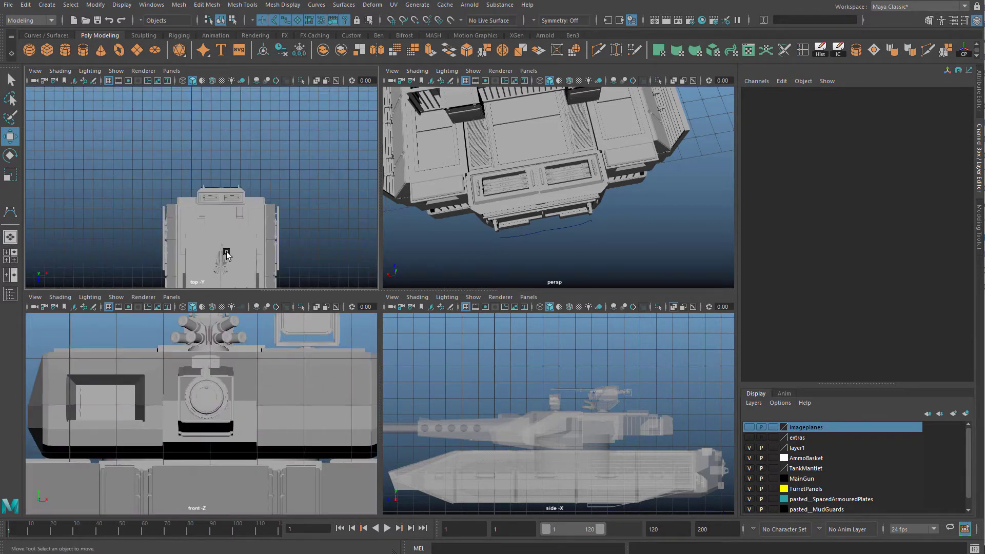
{"action": "scroll", "coordinate": [233, 180], "scroll_direction": "up", "scroll_amount": 3}
{"action": "key", "text": "space"}
{"action": "scroll", "coordinate": [434, 363], "scroll_direction": "up", "scroll_amount": 1}
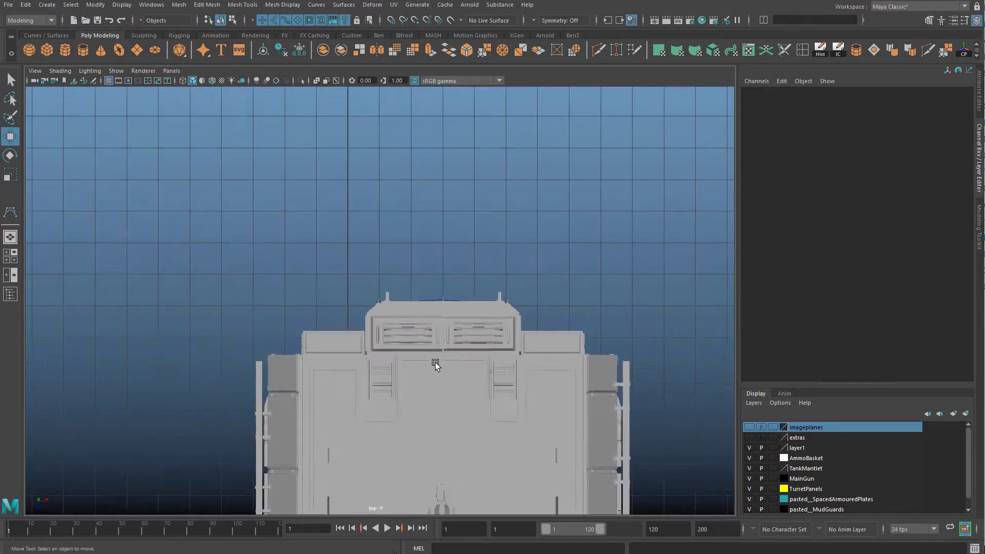
{"action": "scroll", "coordinate": [435, 363], "scroll_direction": "up", "scroll_amount": 3}
{"action": "middle_click_drag", "start_coordinate": [463, 300], "coordinate": [389, 273], "text": "alt"}
{"action": "scroll", "coordinate": [389, 273], "scroll_direction": "down", "scroll_amount": 2}
{"action": "scroll", "coordinate": [387, 261], "scroll_direction": "up", "scroll_amount": 2}
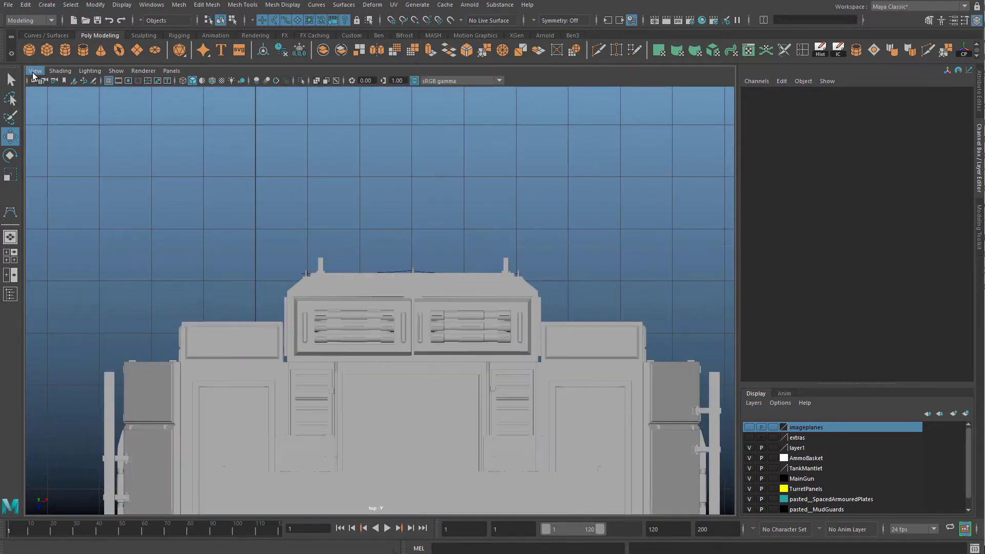
Import hitch knot.JPG from the sourceimages folder as an image plane in the top view
{"action": "left_click", "coordinate": [34, 72]}
{"action": "mouse_move", "coordinate": [118, 300]}
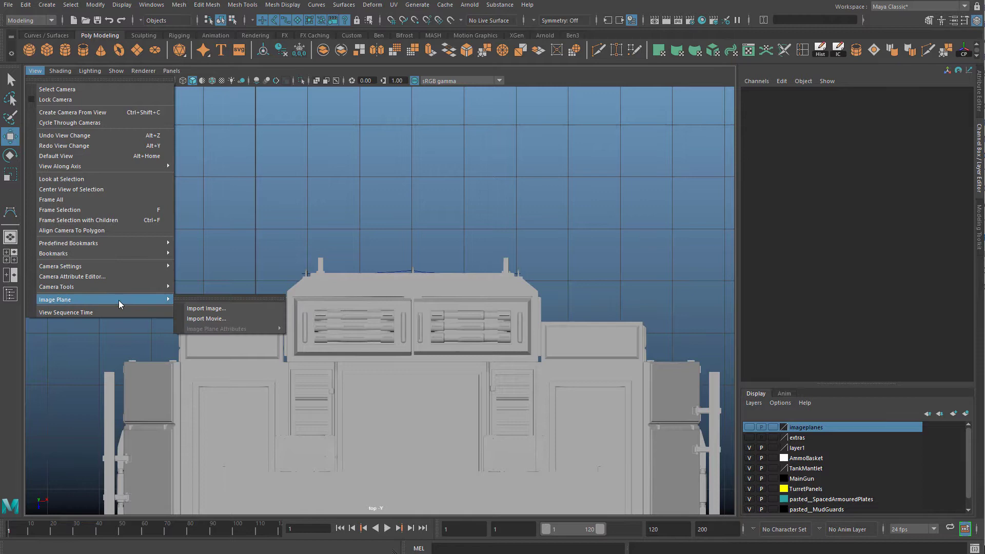
{"action": "left_click", "coordinate": [255, 308]}
{"action": "left_click", "coordinate": [287, 333]}
{"action": "left_click", "coordinate": [287, 325]}
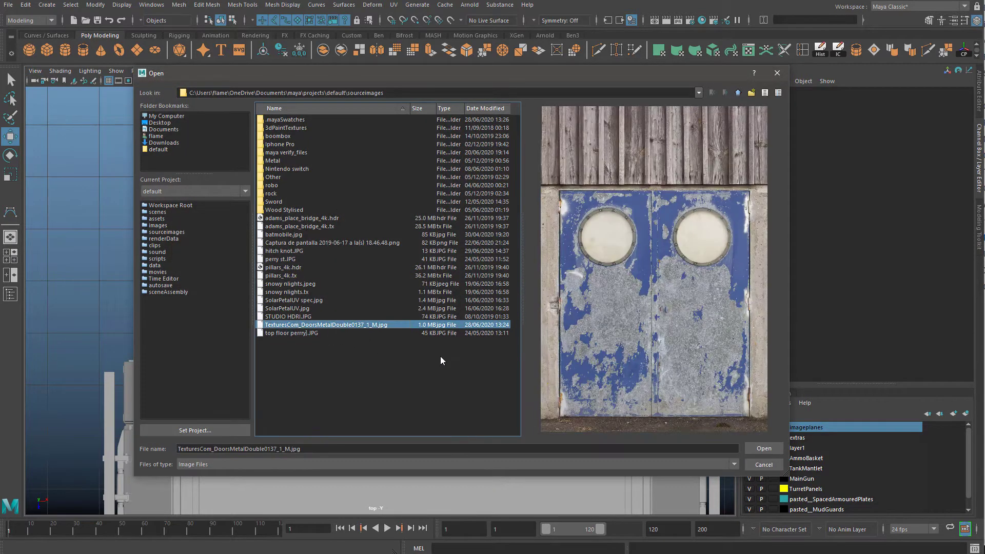
{"action": "key", "text": "Up"}
{"action": "key", "text": "Up"}
{"action": "key", "text": "Up"}
{"action": "key", "text": "Up"}
{"action": "key", "text": "Up"}
{"action": "key", "text": "Up"}
{"action": "key", "text": "Up"}
{"action": "key", "text": "Up"}
{"action": "key", "text": "Up"}
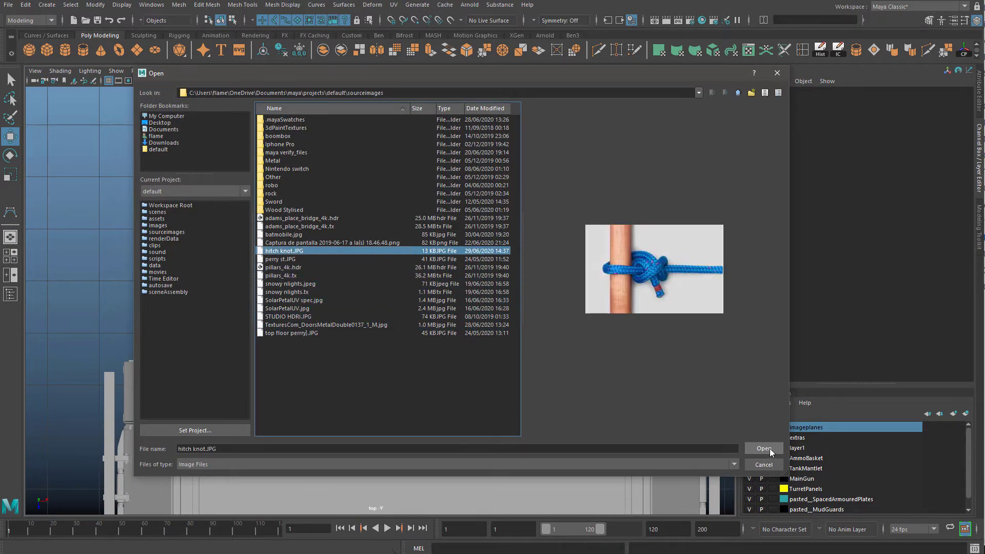
{"action": "left_click", "coordinate": [768, 448]}
Move the hitch knot image plane next to the hook at the tank's rear corner
{"action": "scroll", "coordinate": [400, 291], "scroll_direction": "down", "scroll_amount": 6}
{"action": "mouse_move", "coordinate": [359, 320]}
{"action": "left_mouse_down"}
{"action": "mouse_move", "coordinate": [354, 342]}
{"action": "mouse_move", "coordinate": [356, 306]}
{"action": "left_mouse_up"}
{"action": "scroll", "coordinate": [339, 308], "scroll_direction": "up", "scroll_amount": 8}
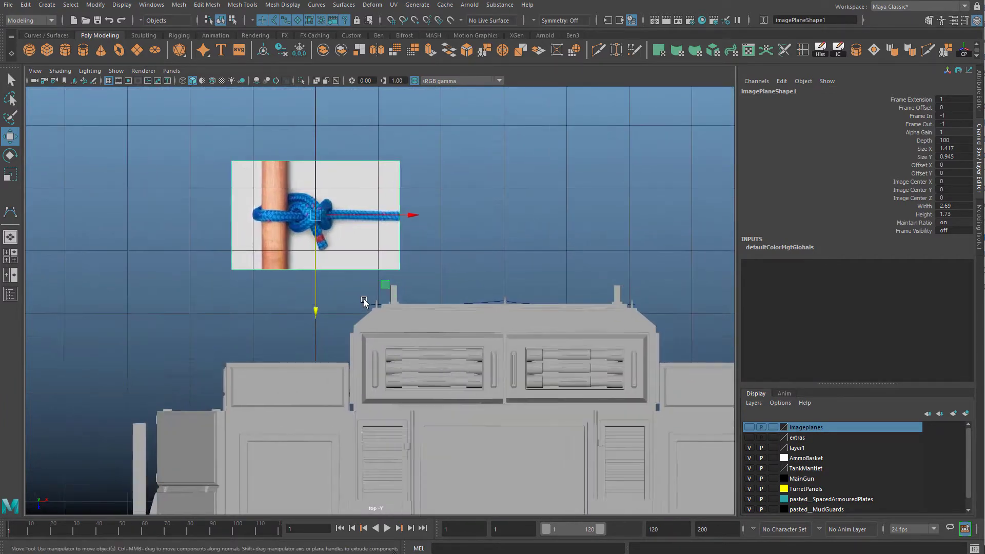
{"action": "scroll", "coordinate": [363, 301], "scroll_direction": "up", "scroll_amount": 3}
{"action": "mouse_move", "coordinate": [328, 264]}
{"action": "middle_mouse_down", "text": "alt"}
{"action": "mouse_move", "coordinate": [378, 308]}
{"action": "mouse_move", "coordinate": [373, 335]}
{"action": "mouse_move", "coordinate": [337, 292]}
{"action": "middle_mouse_up", "text": "alt"}
{"action": "scroll", "coordinate": [425, 365], "scroll_direction": "up", "scroll_amount": 4}
Turn on X-Ray shading in the top view and check the image plane's placement in the perspective view
{"action": "left_click", "coordinate": [56, 72]}
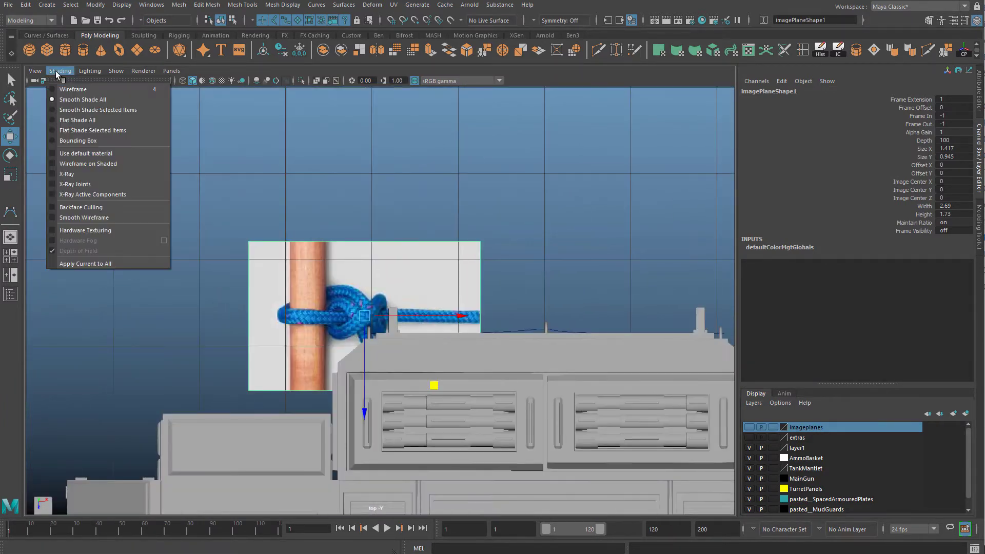
{"action": "left_click", "coordinate": [67, 174]}
{"action": "scroll", "coordinate": [369, 251], "scroll_direction": "down", "scroll_amount": 4}
{"action": "key", "text": "space"}
{"action": "key", "text": "space"}
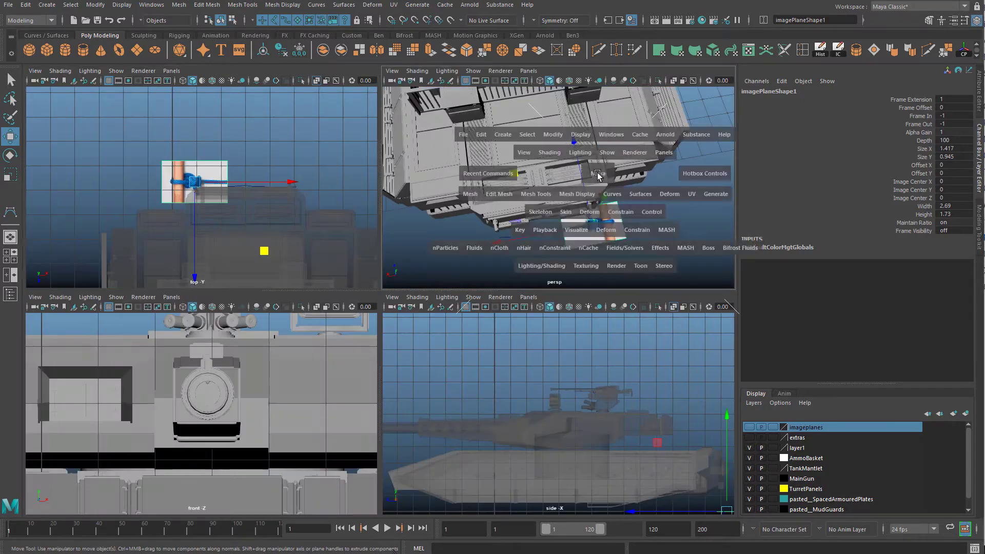
{"action": "left_click_drag", "start_coordinate": [574, 200], "coordinate": [457, 272], "text": "alt"}
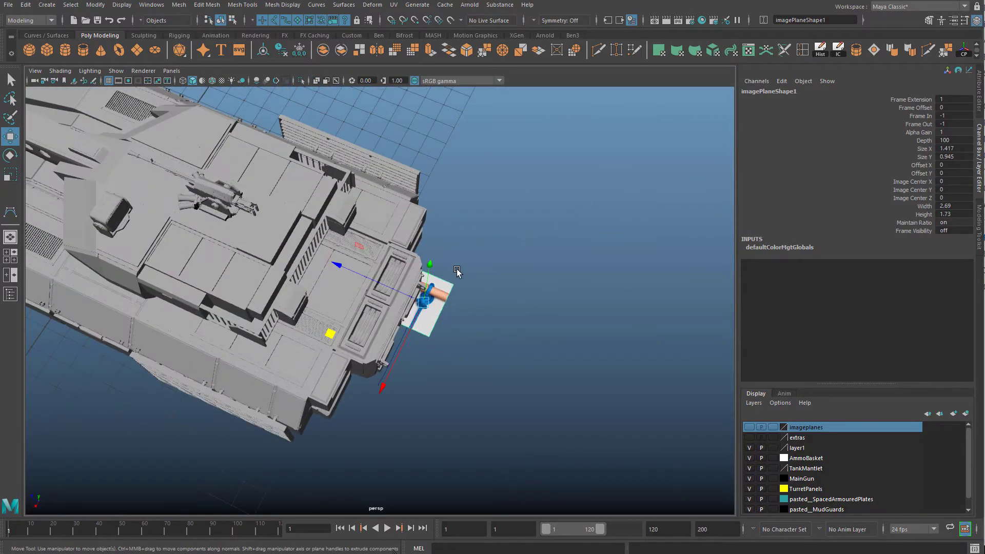
{"action": "key", "text": "space"}
{"action": "key", "text": "space"}
Scale the image plane down and move it so the pictured pole lines up with the tank's small rear hook
{"action": "key", "text": "r"}
{"action": "left_click_drag", "start_coordinate": [336, 261], "coordinate": [141, 331]}
{"action": "scroll", "coordinate": [324, 341], "scroll_direction": "up", "scroll_amount": 6}
{"action": "scroll", "coordinate": [297, 285], "scroll_direction": "up", "scroll_amount": 4}
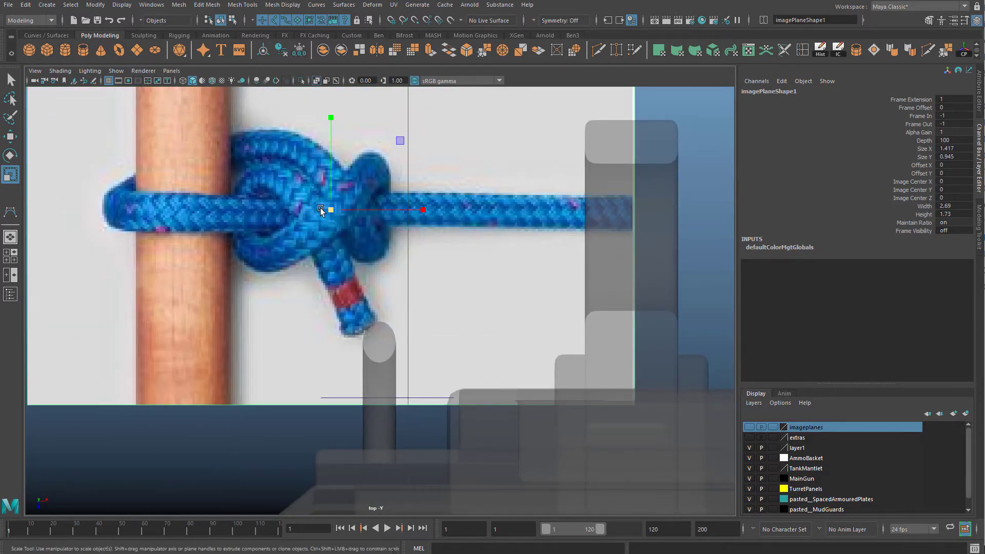
{"action": "left_click_drag", "start_coordinate": [330, 210], "coordinate": [154, 297]}
{"action": "key", "text": "w"}
{"action": "left_click_drag", "start_coordinate": [329, 213], "coordinate": [446, 371]}
{"action": "key", "text": "r"}
{"action": "key", "text": "w"}
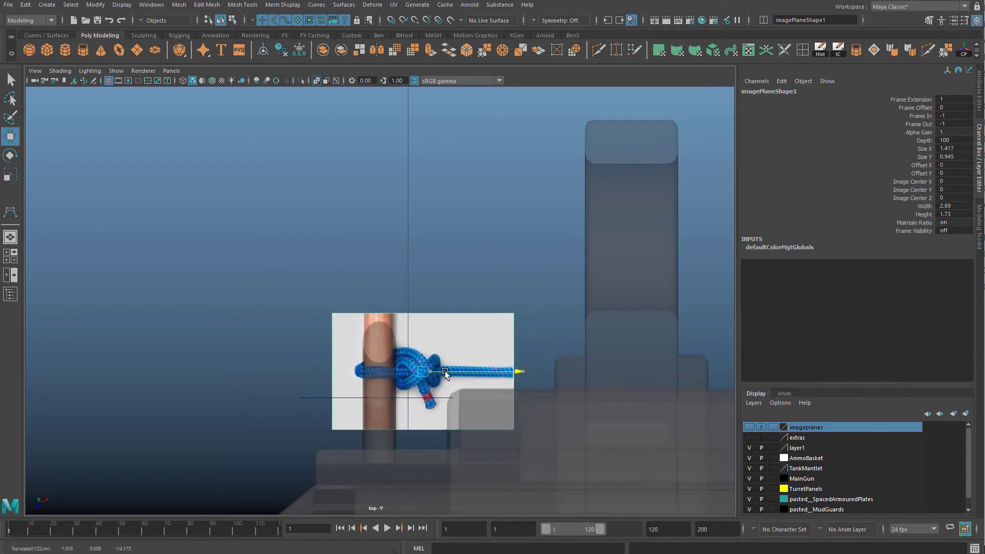
{"action": "scroll", "coordinate": [454, 274], "scroll_direction": "up", "scroll_amount": 3}
{"action": "scroll", "coordinate": [454, 273], "scroll_direction": "up", "scroll_amount": 1}
{"action": "middle_click_drag", "start_coordinate": [463, 200], "coordinate": [378, 198], "text": "alt"}
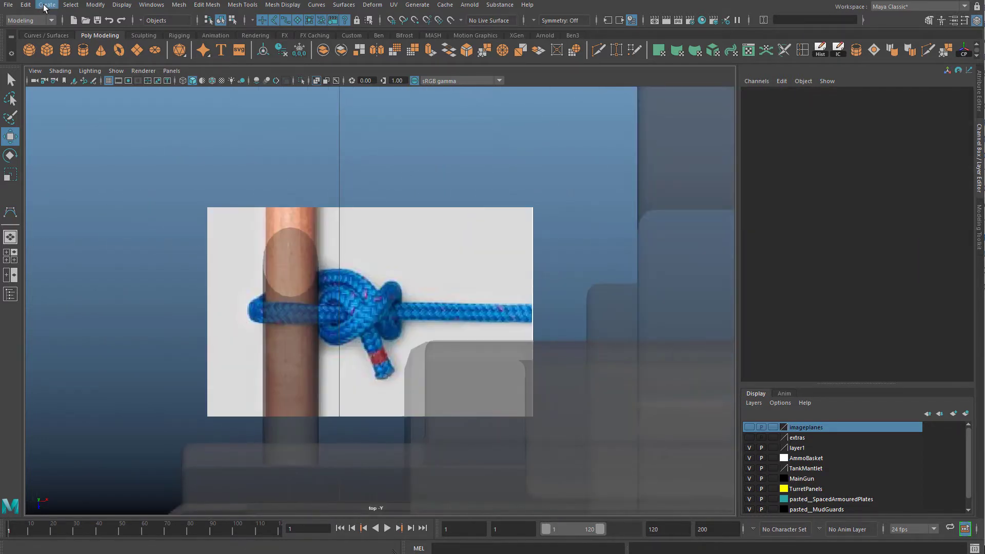
Using the CV Curve Tool, start tracing the rope from its loose end around the knot's inner loop beside the pole
{"action": "left_click", "coordinate": [45, 7]}
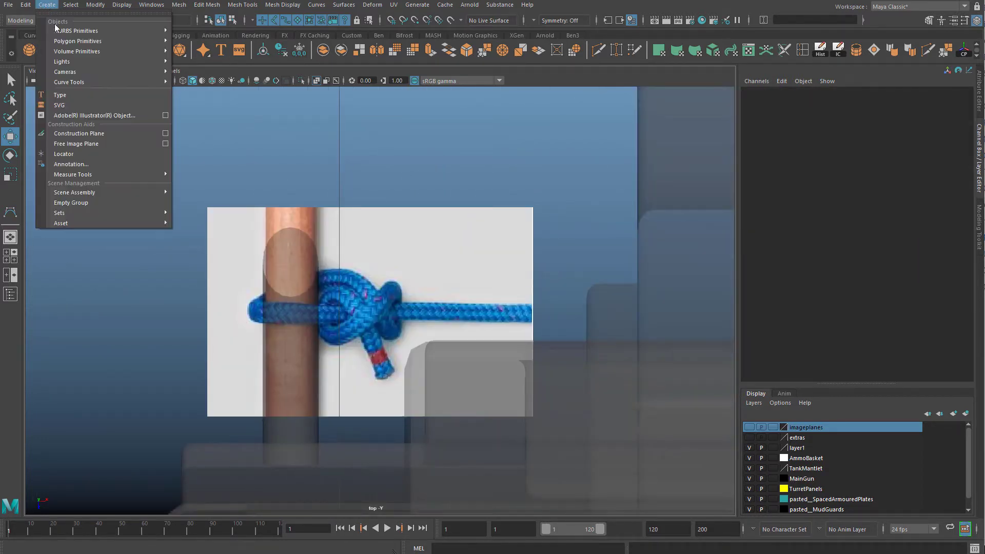
{"action": "mouse_move", "coordinate": [85, 81]}
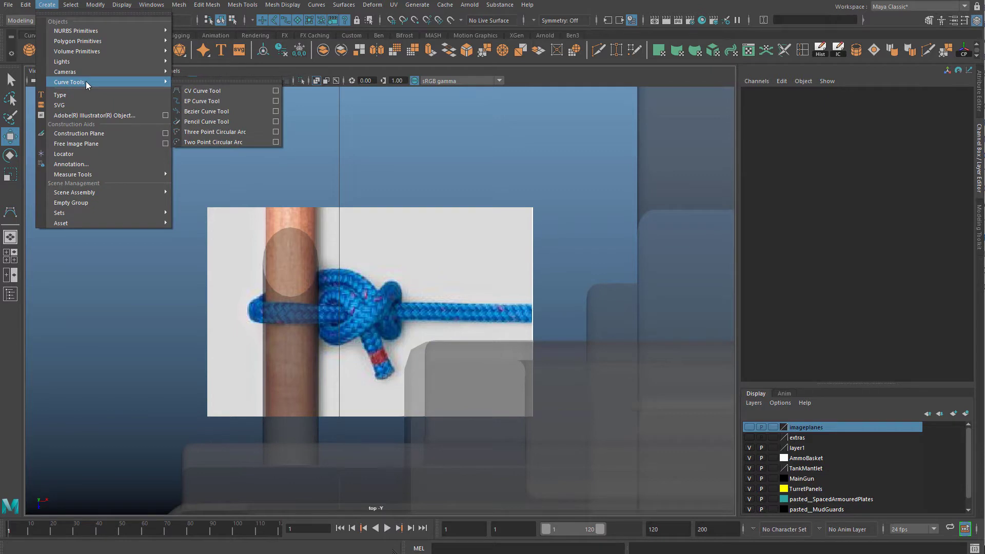
{"action": "left_click", "coordinate": [190, 92]}
{"action": "scroll", "coordinate": [359, 361], "scroll_direction": "up", "scroll_amount": 5}
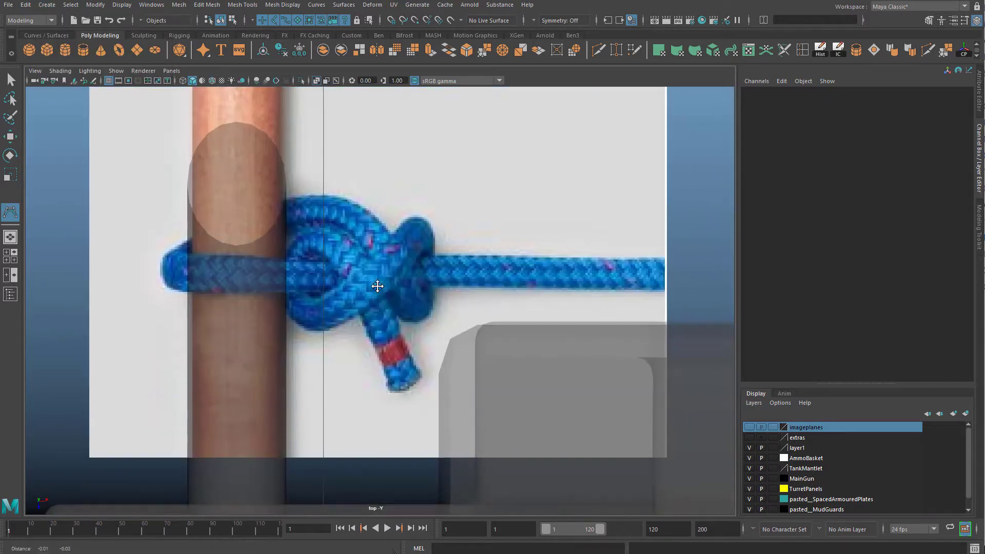
{"action": "left_click", "coordinate": [406, 389]}
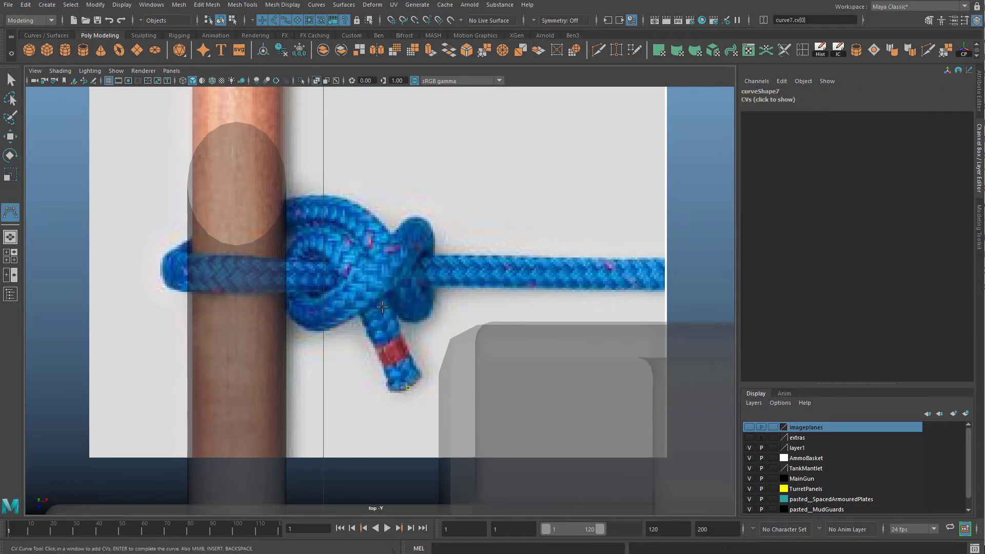
{"action": "left_click", "coordinate": [354, 265]}
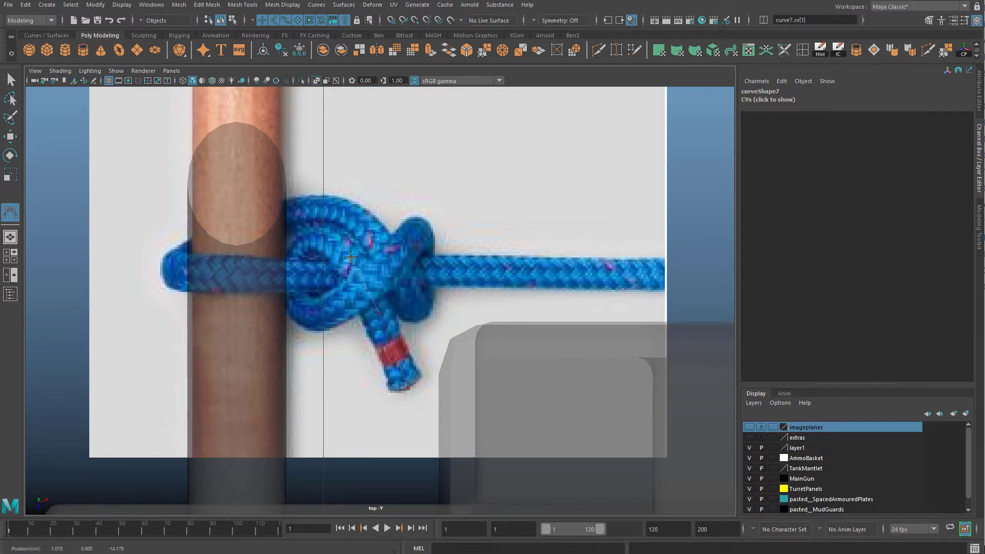
{"action": "left_click", "coordinate": [311, 247]}
{"action": "left_click", "coordinate": [293, 267]}
{"action": "left_click", "coordinate": [294, 299]}
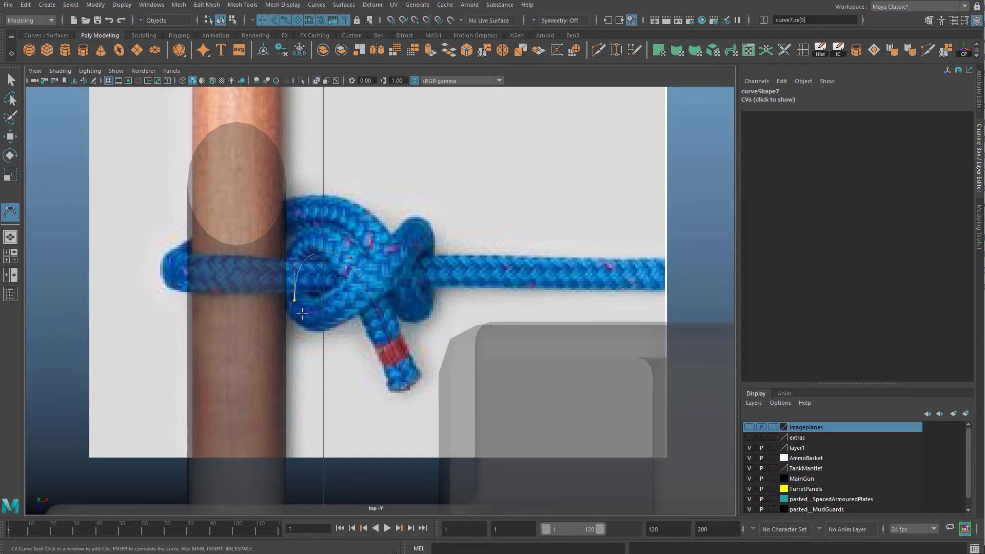
{"action": "left_click", "coordinate": [315, 316]}
Continue the CV curve diagonally across the knot and around the loop on the side away from the pole
{"action": "left_click", "coordinate": [353, 299]}
{"action": "left_click", "coordinate": [386, 268]}
{"action": "left_click", "coordinate": [407, 246]}
{"action": "left_click", "coordinate": [426, 239]}
{"action": "left_click", "coordinate": [428, 266]}
{"action": "left_click", "coordinate": [425, 294]}
{"action": "left_click", "coordinate": [404, 293]}
{"action": "key", "text": "ctrl+z"}
{"action": "left_click", "coordinate": [418, 310]}
{"action": "left_click", "coordinate": [403, 294]}
{"action": "left_click", "coordinate": [395, 277]}
Continue the CV curve over the knot's outer arc and behind the pole to the rope's bend on the far side
{"action": "left_click", "coordinate": [374, 237]}
{"action": "left_click", "coordinate": [348, 213]}
{"action": "left_click", "coordinate": [313, 207]}
{"action": "left_click", "coordinate": [288, 220]}
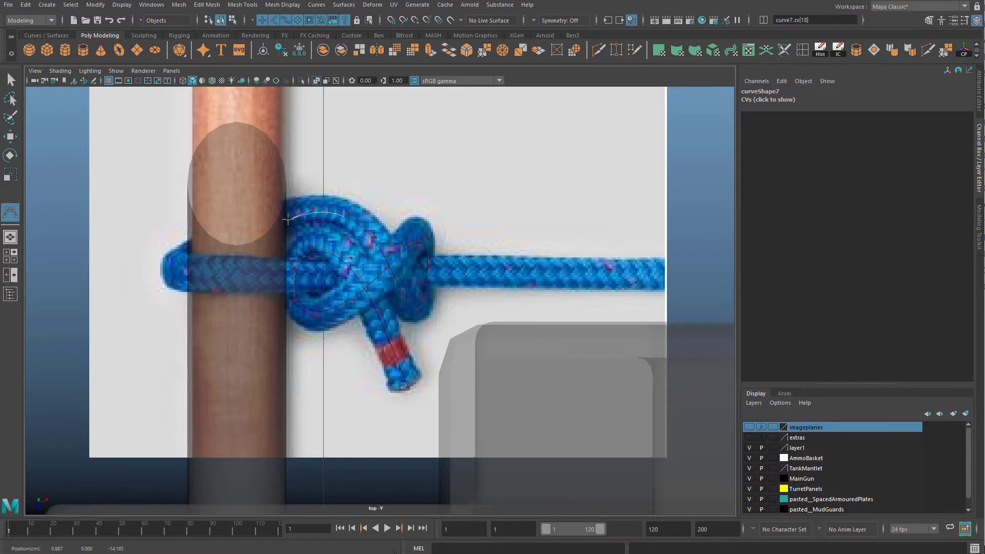
{"action": "left_click", "coordinate": [182, 271]}
{"action": "key", "text": "ctrl+z"}
{"action": "key", "text": "ctrl+z"}
{"action": "left_click", "coordinate": [203, 248]}
{"action": "left_click", "coordinate": [179, 269]}
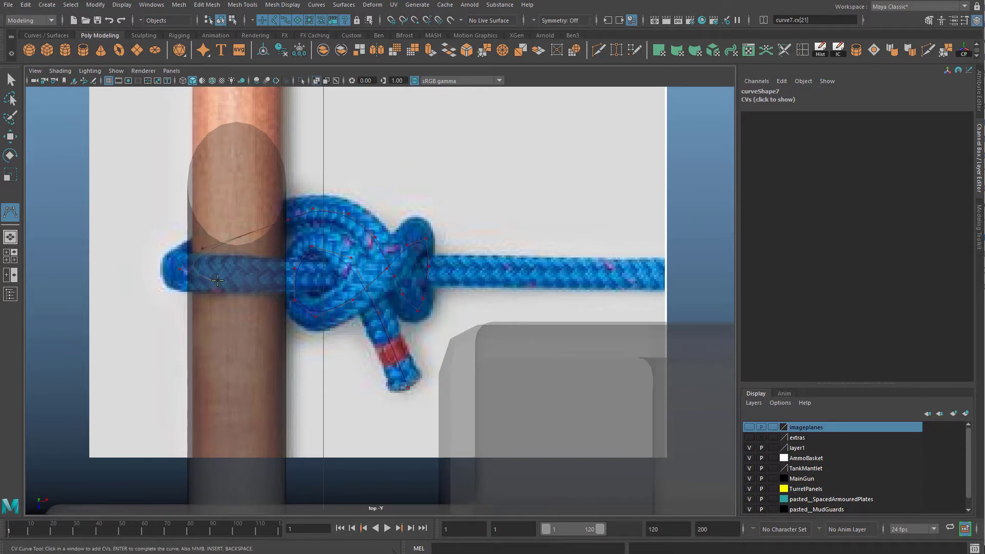
Run the curve back across the pole and through the knot, follow the straight rope near the image's edge, and finish the curve
{"action": "left_click", "coordinate": [253, 278]}
{"action": "left_click", "coordinate": [252, 278]}
{"action": "scroll", "coordinate": [252, 278], "scroll_direction": "up", "scroll_amount": 5}
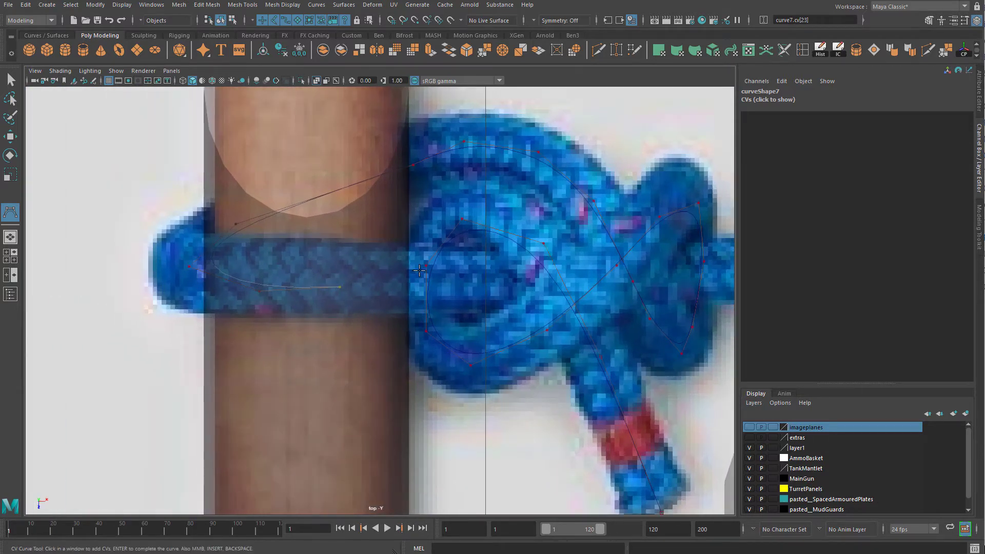
{"action": "scroll", "coordinate": [419, 270], "scroll_direction": "down", "scroll_amount": 5}
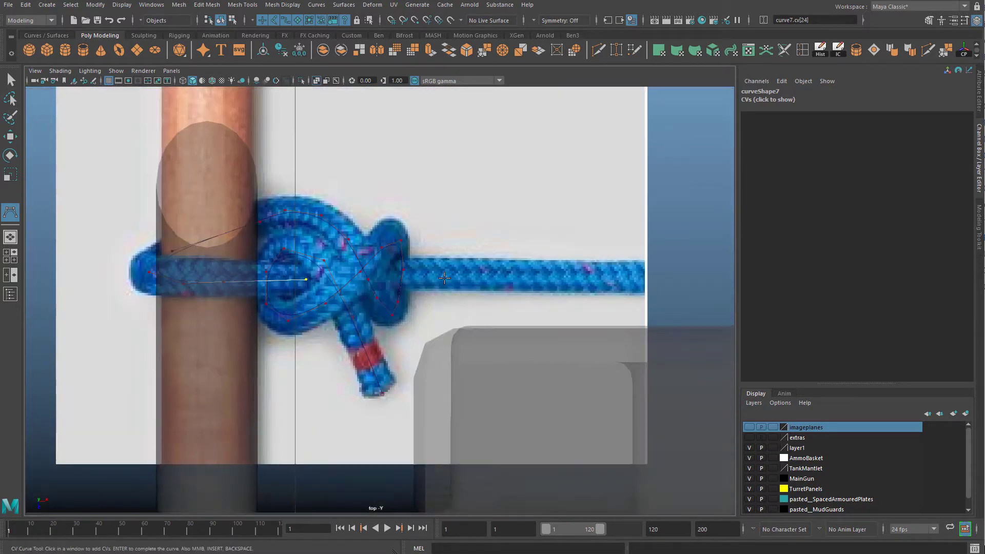
{"action": "left_click", "coordinate": [419, 274]}
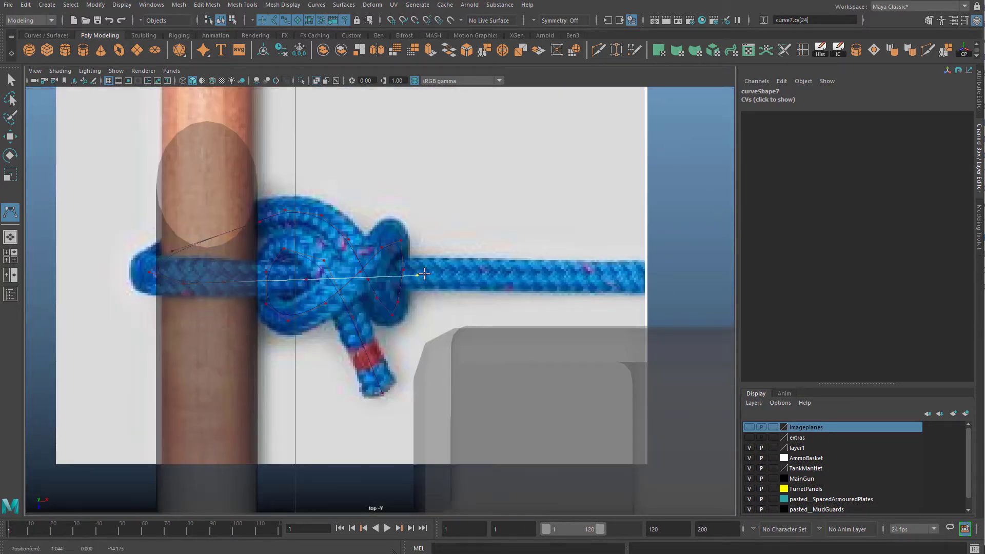
{"action": "left_click", "coordinate": [432, 277]}
{"action": "middle_click_drag", "start_coordinate": [487, 263], "coordinate": [318, 260], "text": "alt"}
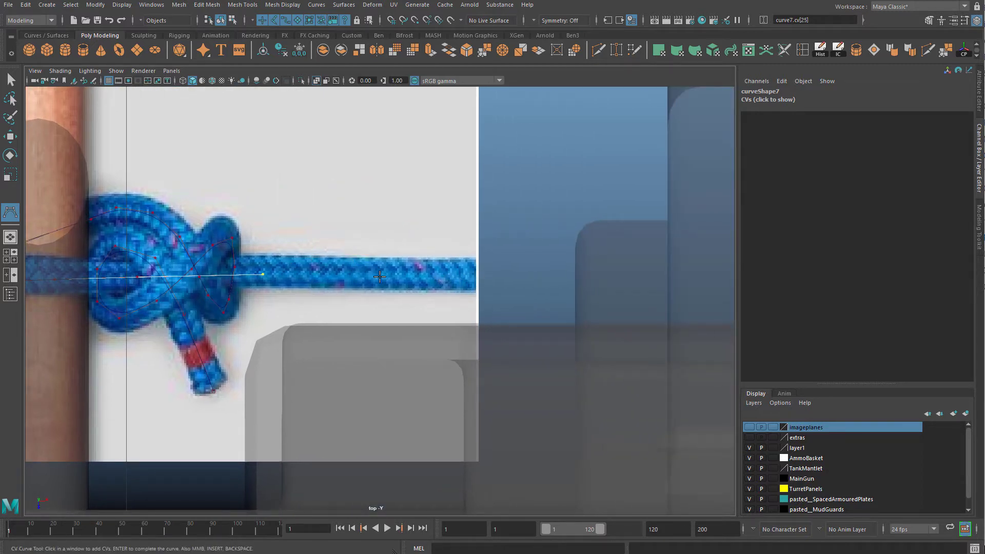
{"action": "mouse_move", "coordinate": [440, 278]}
{"action": "left_mouse_down"}
{"action": "mouse_move", "coordinate": [419, 275]}
{"action": "mouse_move", "coordinate": [441, 273]}
{"action": "left_mouse_up"}
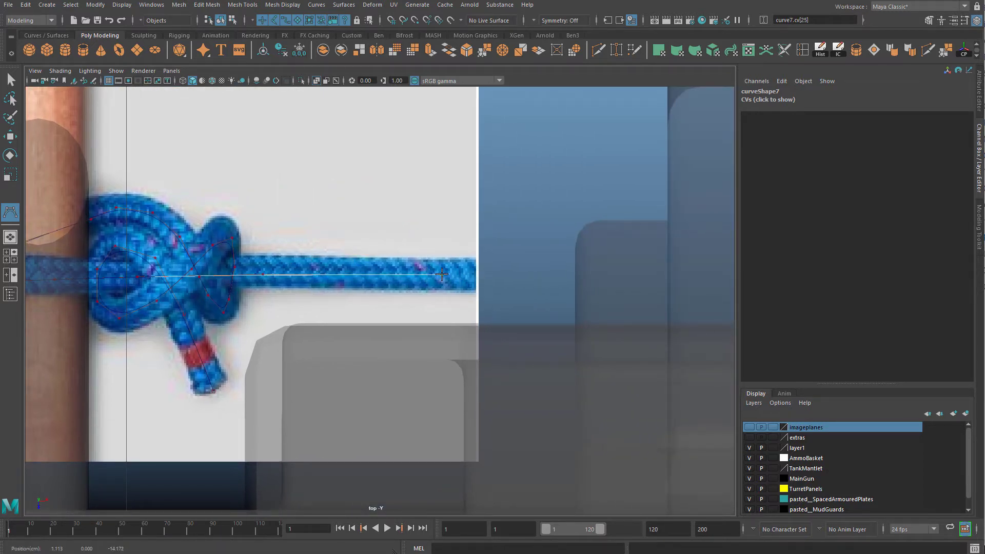
{"action": "middle_click_drag", "start_coordinate": [277, 270], "coordinate": [497, 284], "text": "alt"}
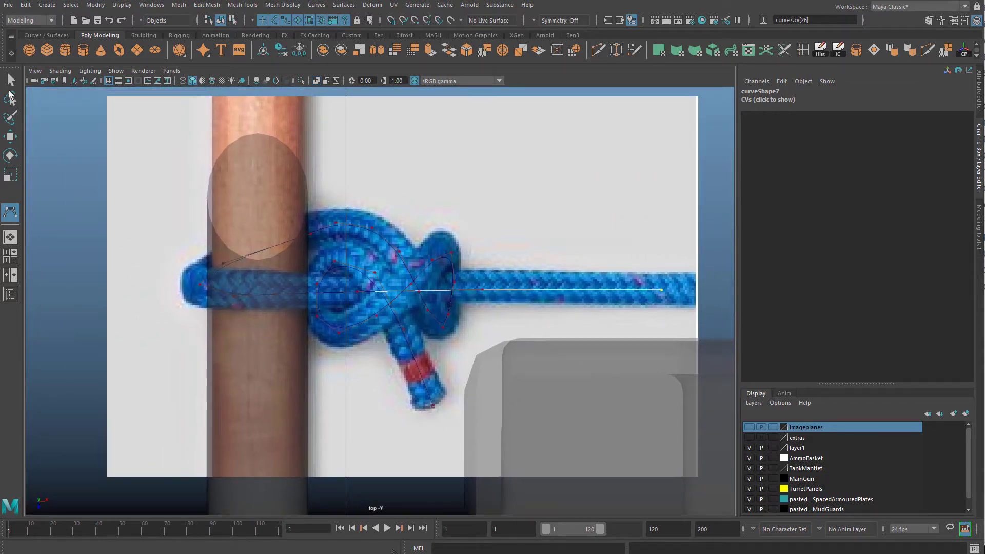
{"action": "left_click", "coordinate": [8, 81]}
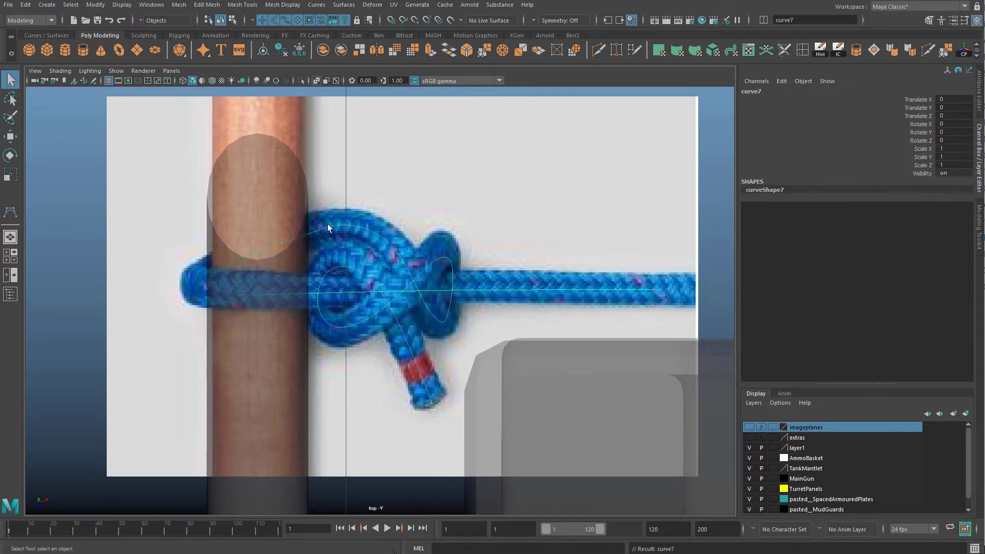
Try to display the traced curve's control vertices where the rope wraps around the hook
{"action": "scroll", "coordinate": [336, 235], "scroll_direction": "up", "scroll_amount": 5}
{"action": "middle_click_drag", "start_coordinate": [161, 280], "coordinate": [241, 286], "text": "alt"}
{"action": "scroll", "coordinate": [444, 205], "scroll_direction": "up", "scroll_amount": 1}
{"action": "scroll", "coordinate": [444, 205], "scroll_direction": "down", "scroll_amount": 1}
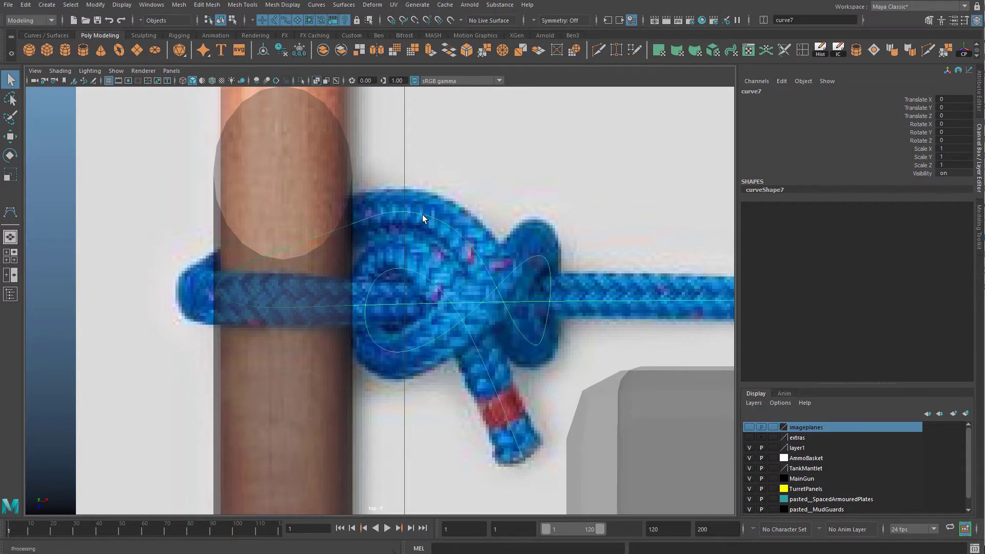
{"action": "right_click", "coordinate": [422, 214]}
{"action": "left_click", "coordinate": [380, 214]}
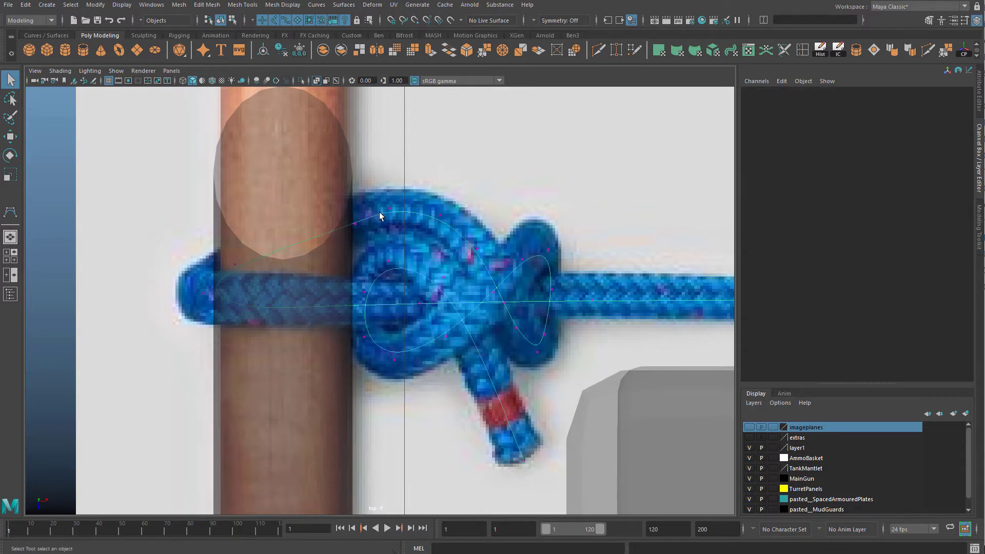
{"action": "right_click", "coordinate": [378, 222]}
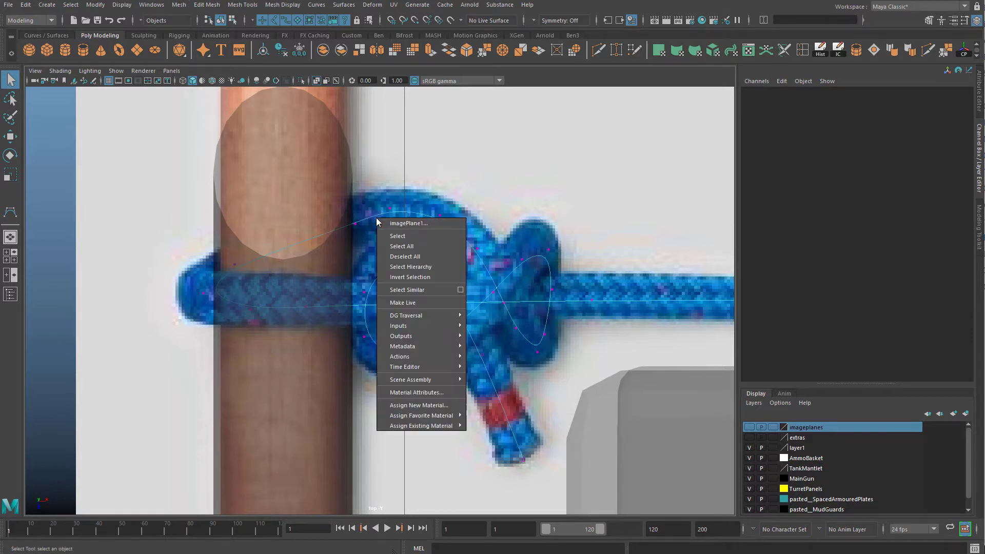
{"action": "right_click_drag", "start_coordinate": [406, 211], "coordinate": [436, 200]}
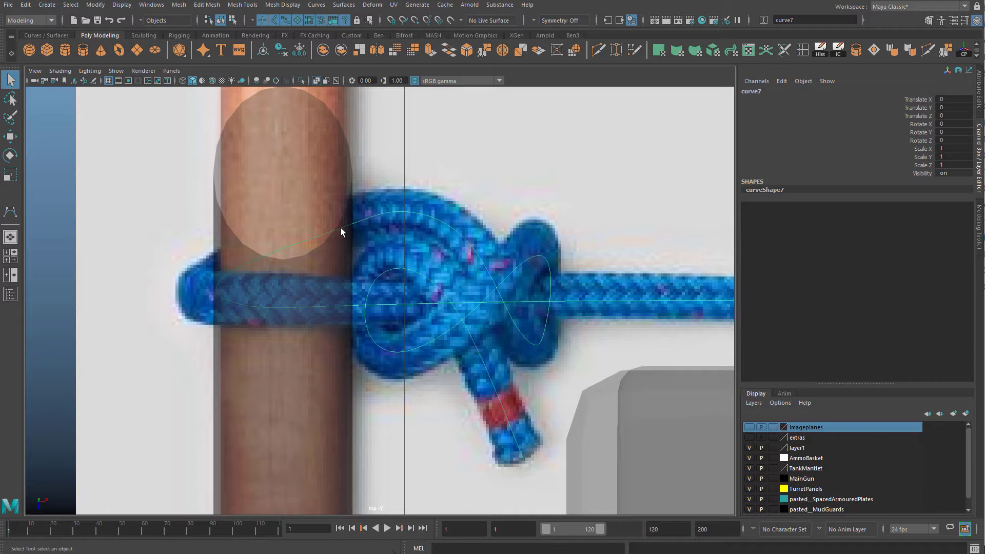
{"action": "left_click", "coordinate": [277, 326]}
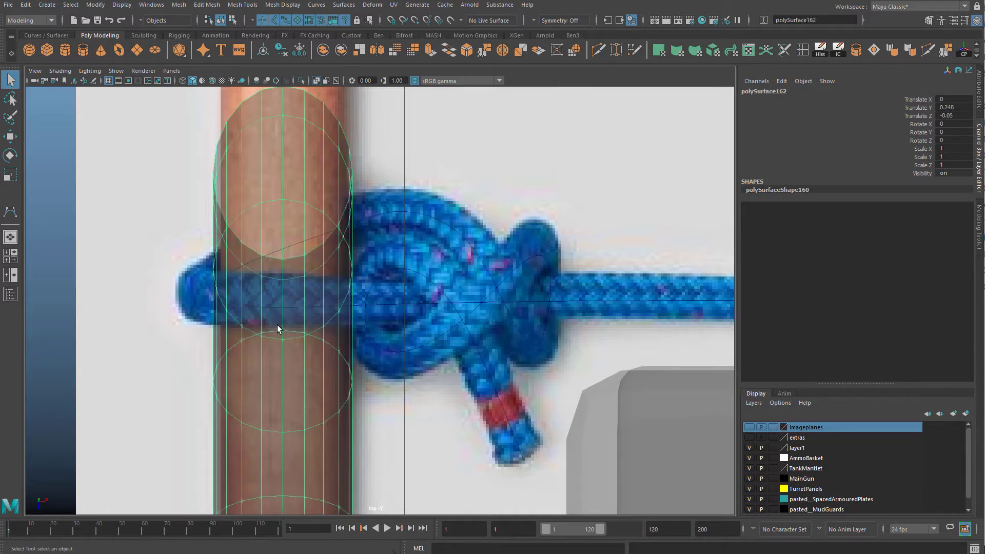
{"action": "left_click", "coordinate": [283, 307]}
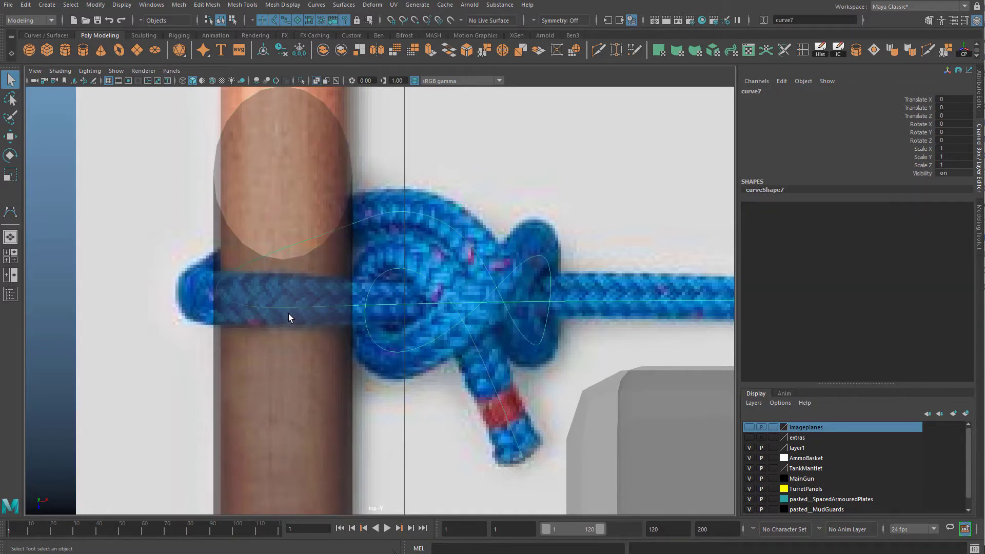
{"action": "right_click_drag", "start_coordinate": [283, 284], "coordinate": [253, 282]}
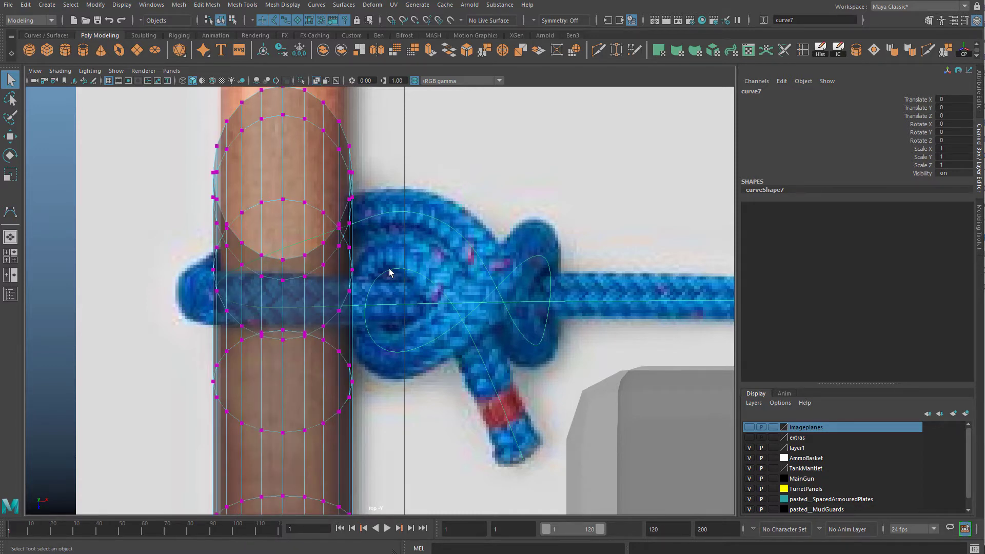
{"action": "right_click_drag", "start_coordinate": [388, 272], "coordinate": [431, 257]}
{"action": "left_click", "coordinate": [319, 350]}
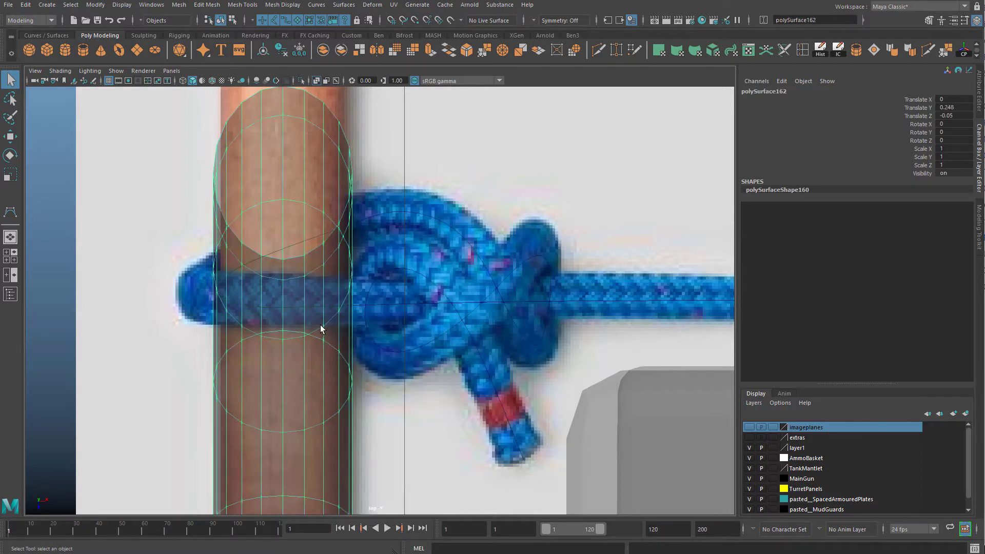
Select all the tank geometry, put it in a new display layer named TankWhole, and set that layer to Template
{"action": "scroll", "coordinate": [398, 302], "scroll_direction": "down", "scroll_amount": 10}
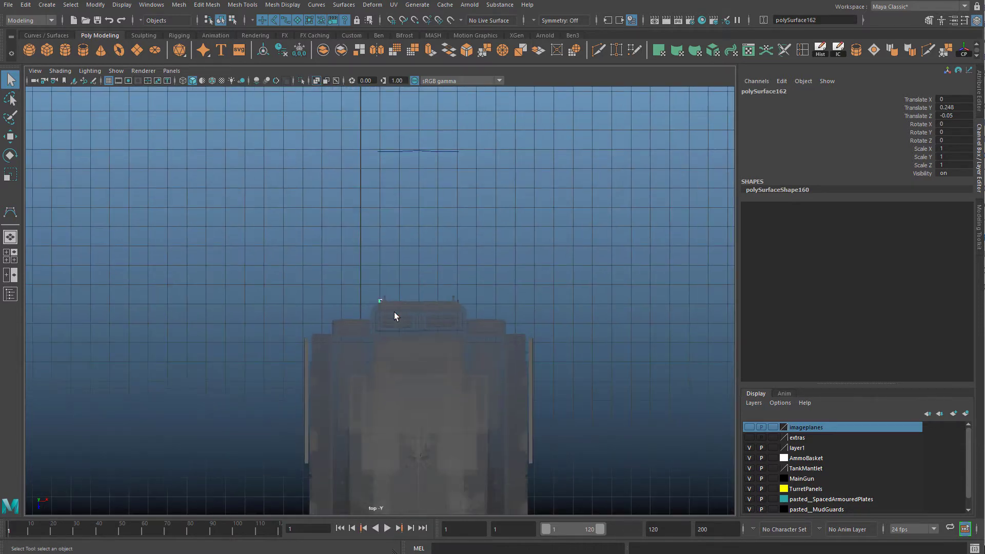
{"action": "scroll", "coordinate": [400, 312], "scroll_direction": "down", "scroll_amount": 8}
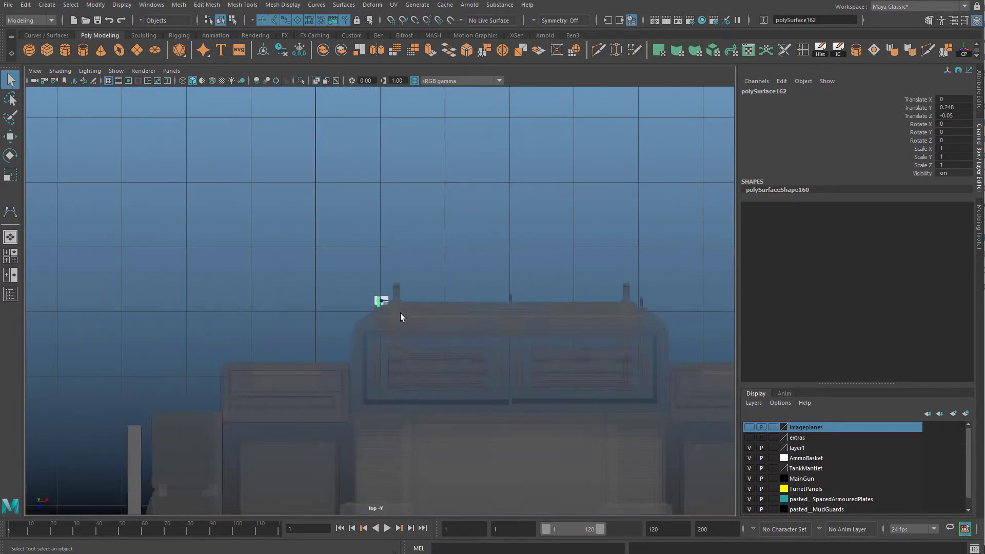
{"action": "left_click", "coordinate": [427, 388]}
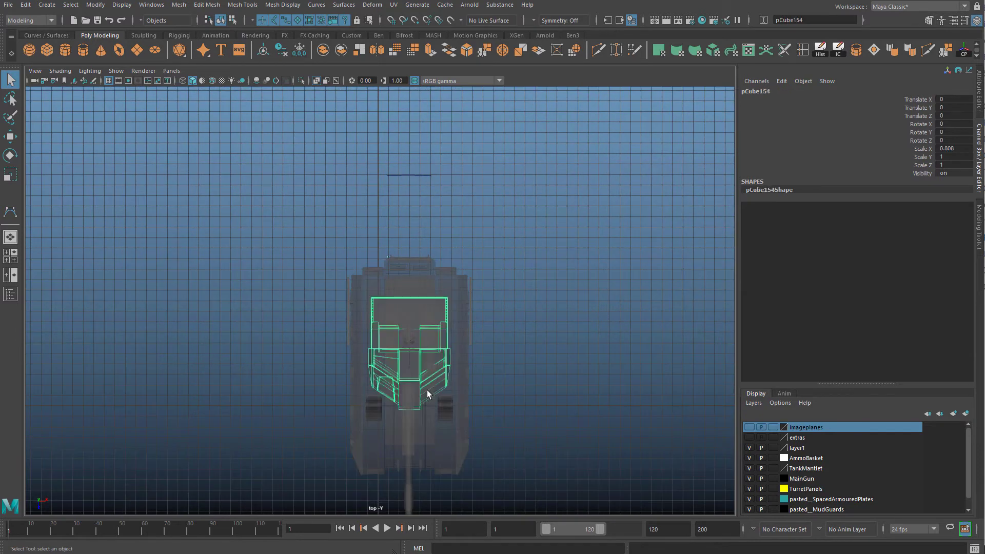
{"action": "scroll", "coordinate": [426, 390], "scroll_direction": "down", "scroll_amount": 2}
{"action": "left_click_drag", "start_coordinate": [306, 161], "coordinate": [492, 500]}
{"action": "scroll", "coordinate": [413, 266], "scroll_direction": "up", "scroll_amount": 4}
{"action": "middle_click_drag", "start_coordinate": [413, 266], "coordinate": [384, 331], "text": "alt"}
{"action": "scroll", "coordinate": [329, 269], "scroll_direction": "up", "scroll_amount": 10}
{"action": "scroll", "coordinate": [308, 206], "scroll_direction": "up", "scroll_amount": 3}
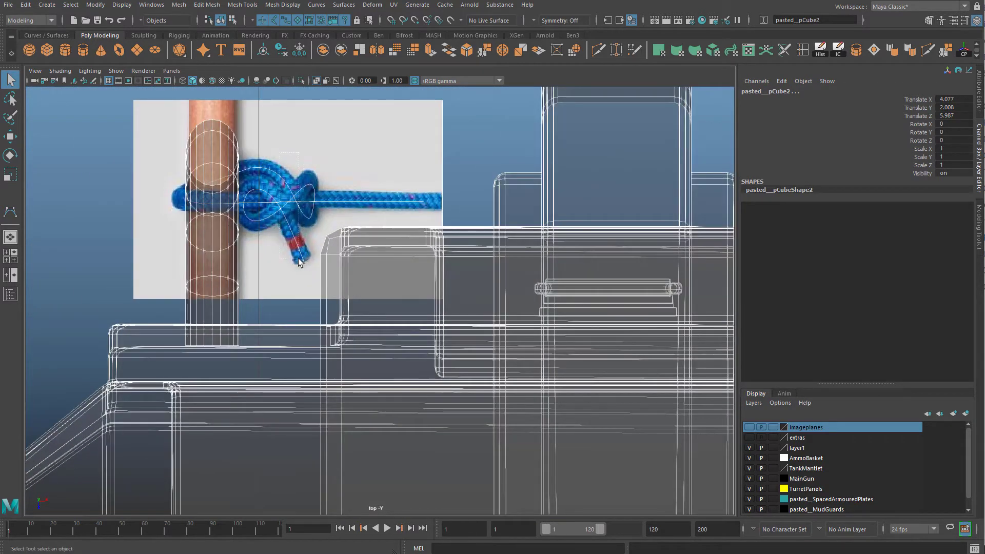
{"action": "scroll", "coordinate": [285, 202], "scroll_direction": "up", "scroll_amount": 4}
{"action": "scroll", "coordinate": [371, 291], "scroll_direction": "down", "scroll_amount": 15}
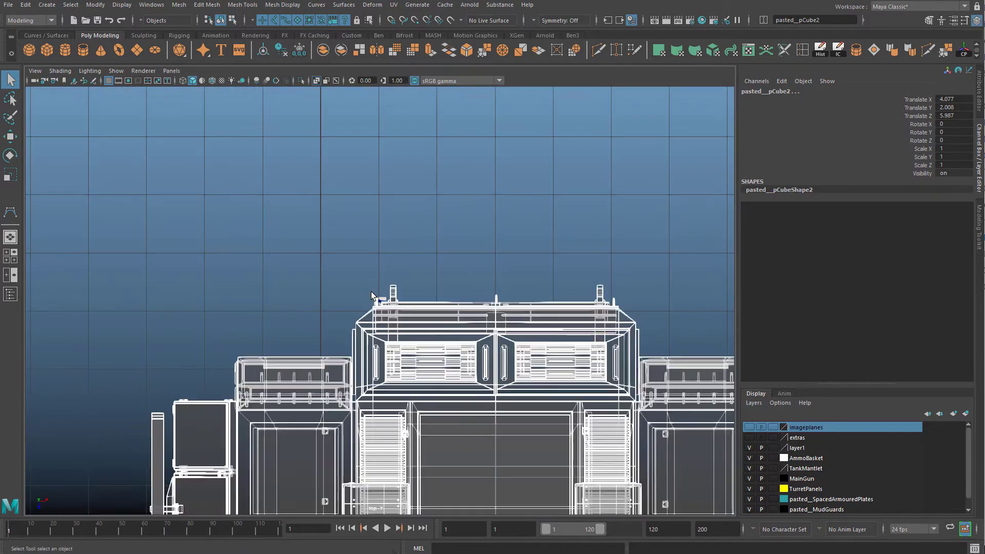
{"action": "scroll", "coordinate": [385, 325], "scroll_direction": "up", "scroll_amount": 11}
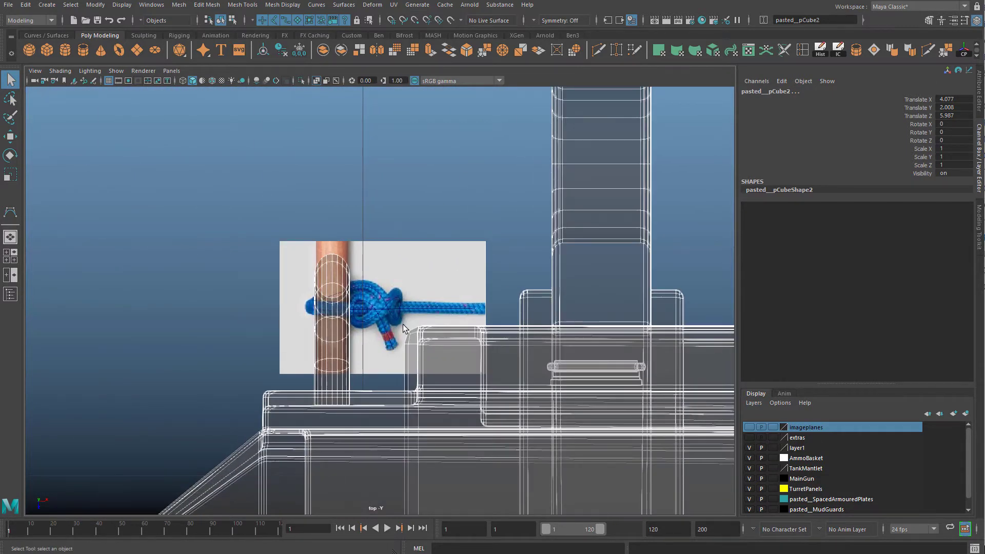
{"action": "scroll", "coordinate": [401, 324], "scroll_direction": "down", "scroll_amount": 5}
{"action": "middle_click_drag", "start_coordinate": [403, 387], "coordinate": [434, 159], "text": "alt"}
{"action": "scroll", "coordinate": [528, 240], "scroll_direction": "up", "scroll_amount": 1}
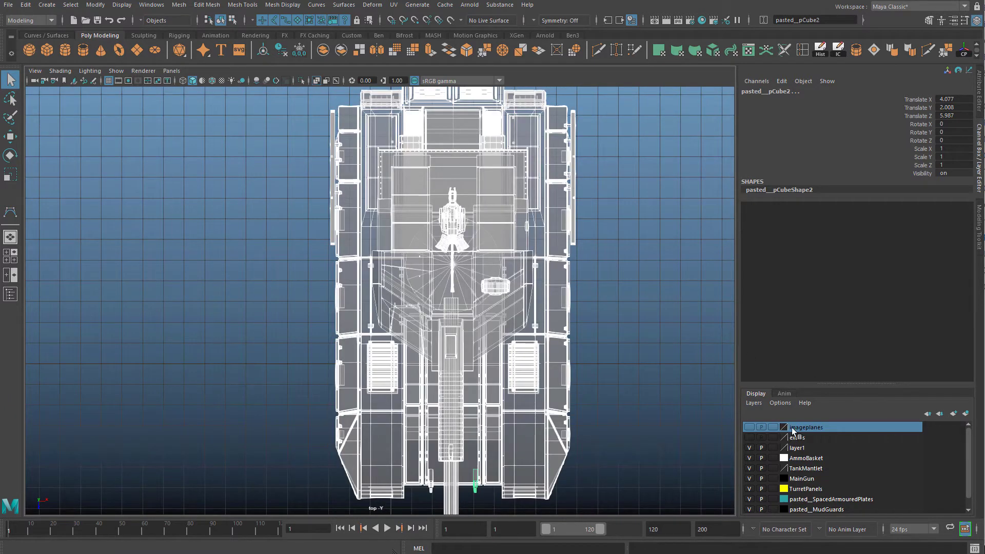
{"action": "left_click", "coordinate": [966, 414]}
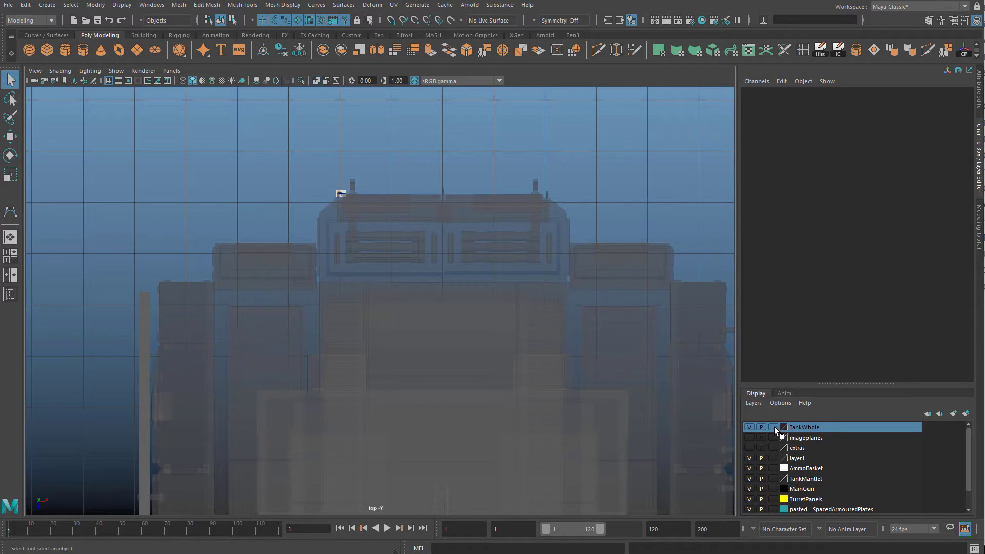
{"action": "left_click", "coordinate": [773, 427]}
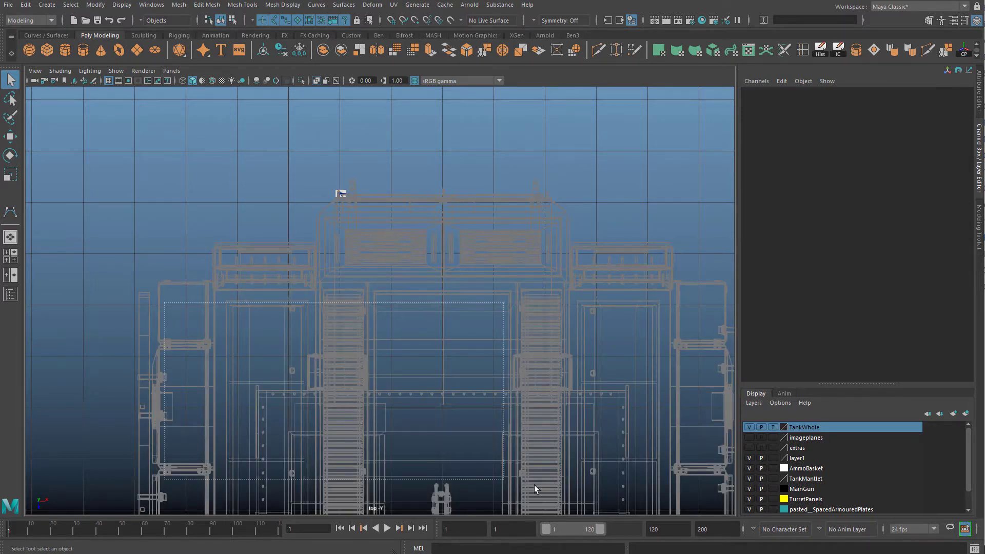
In the perspective view, test box selection around the templated tank and examine the rope curve on its image plane
{"action": "key", "text": "space"}
{"action": "key", "text": "space"}
{"action": "left_click_drag", "start_coordinate": [369, 257], "coordinate": [378, 358], "text": "alt"}
{"action": "scroll", "coordinate": [378, 358], "scroll_direction": "up", "scroll_amount": 5}
{"action": "left_click_drag", "start_coordinate": [296, 236], "coordinate": [454, 405]}
{"action": "left_click_drag", "start_coordinate": [505, 338], "coordinate": [536, 390], "text": "alt"}
{"action": "middle_click_drag", "start_coordinate": [583, 387], "coordinate": [482, 318], "text": "alt"}
{"action": "scroll", "coordinate": [438, 358], "scroll_direction": "up", "scroll_amount": 5}
{"action": "left_click_drag", "start_coordinate": [477, 512], "coordinate": [387, 390]}
{"action": "middle_click_drag", "start_coordinate": [405, 367], "coordinate": [378, 241], "text": "alt"}
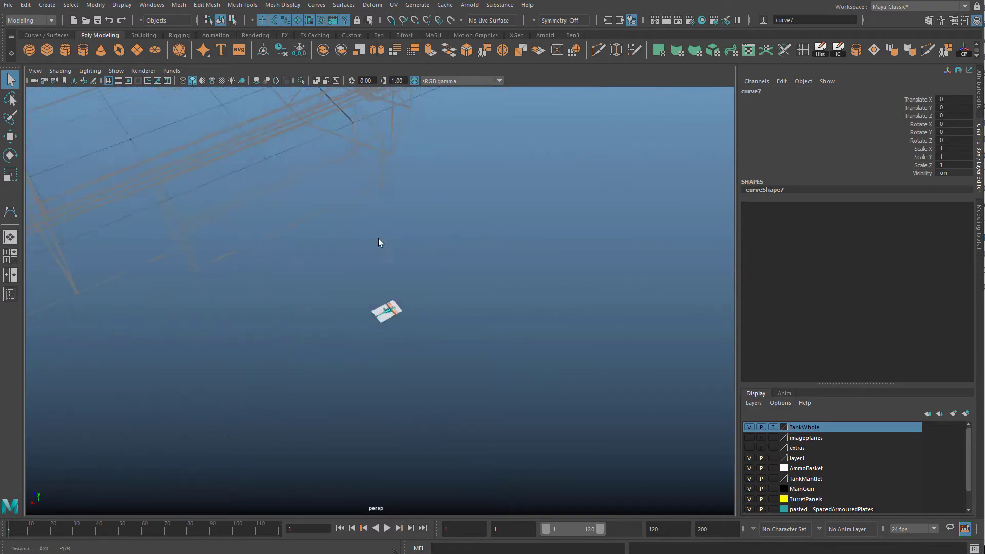
{"action": "scroll", "coordinate": [410, 331], "scroll_direction": "up", "scroll_amount": 6}
{"action": "scroll", "coordinate": [439, 371], "scroll_direction": "up", "scroll_amount": 8}
{"action": "scroll", "coordinate": [439, 371], "scroll_direction": "down", "scroll_amount": 7}
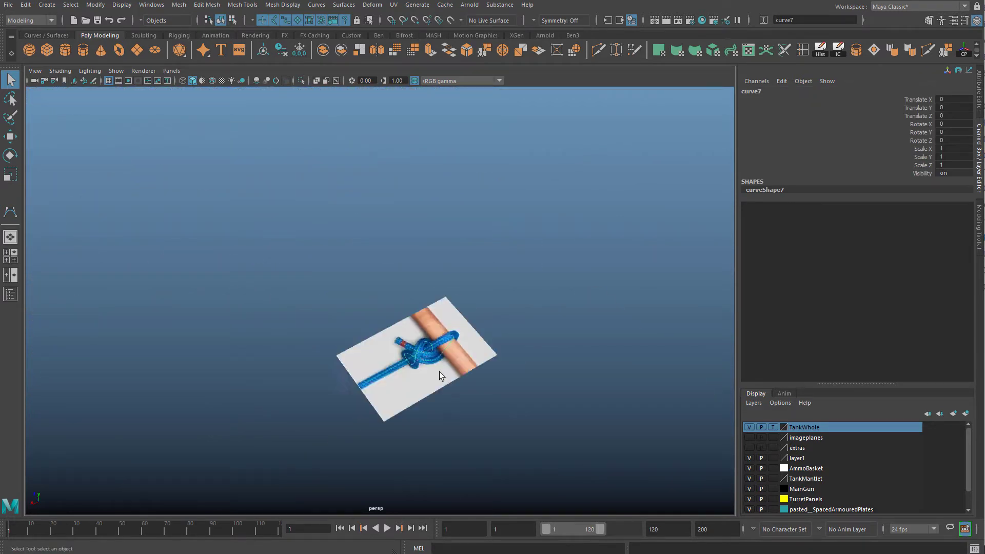
{"action": "scroll", "coordinate": [439, 372], "scroll_direction": "up", "scroll_amount": 5}
{"action": "scroll", "coordinate": [439, 371], "scroll_direction": "down", "scroll_amount": 10}
{"action": "scroll", "coordinate": [341, 288], "scroll_direction": "down", "scroll_amount": 6}
{"action": "middle_click_drag", "start_coordinate": [353, 221], "coordinate": [417, 356], "text": "alt"}
{"action": "left_click", "coordinate": [668, 347]}
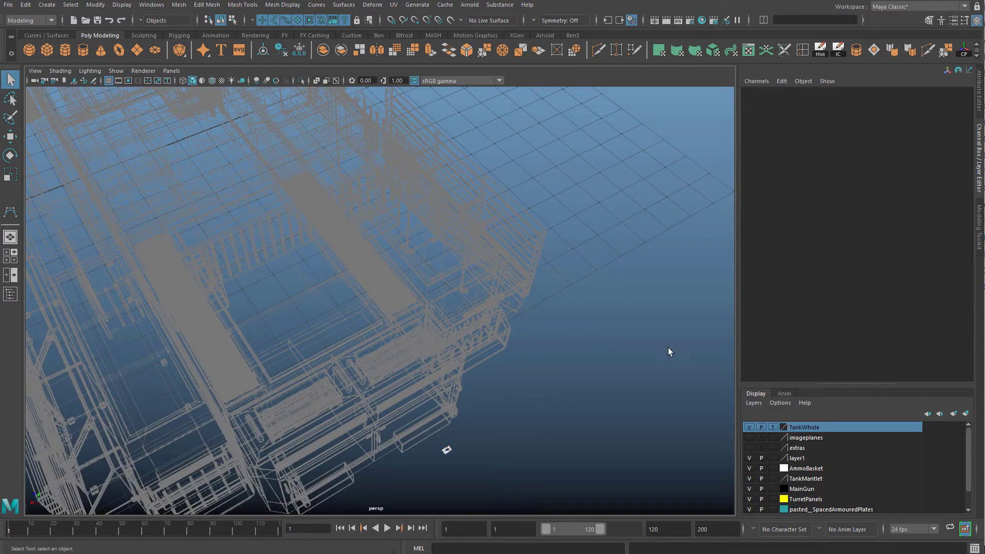
Try the TankWhole layer in Reference and normal display, test selecting its geometry, and restore Template
{"action": "left_click", "coordinate": [772, 428]}
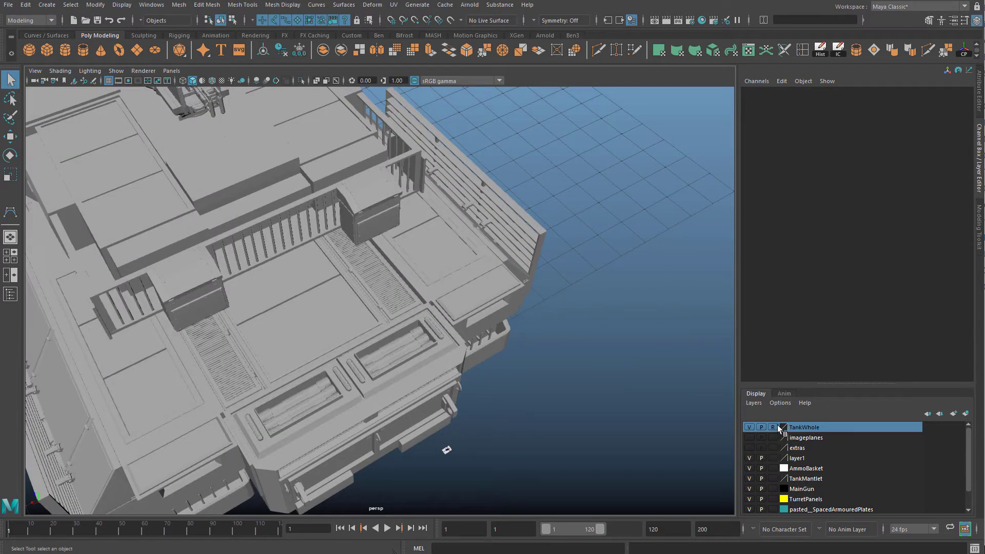
{"action": "left_click_drag", "start_coordinate": [376, 281], "coordinate": [534, 379]}
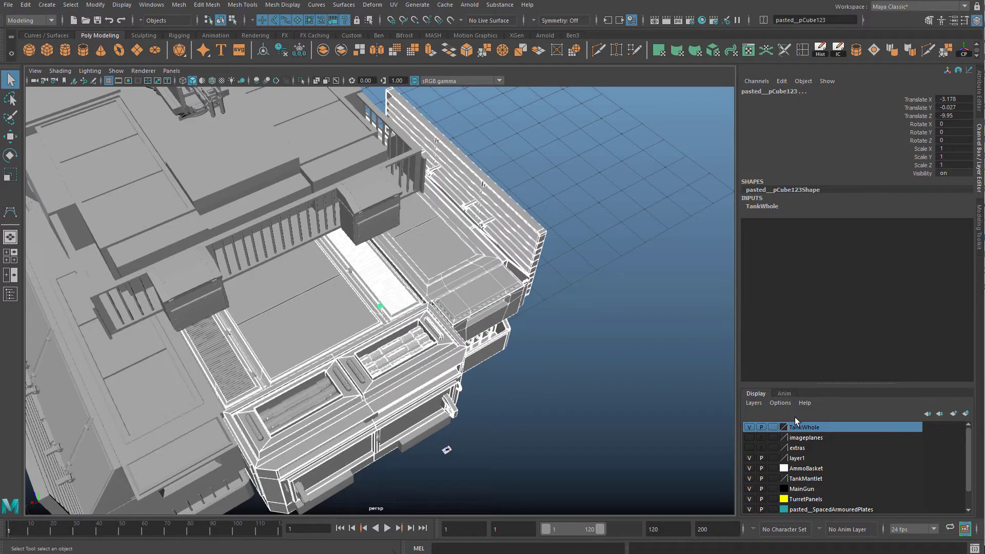
{"action": "left_click", "coordinate": [773, 427]}
{"action": "left_click", "coordinate": [615, 356]}
In the top view, move the curve's control vertex at the bend beyond the pole outward to follow the rope, and return to object selection
{"action": "key", "text": "space"}
{"action": "key", "text": "space"}
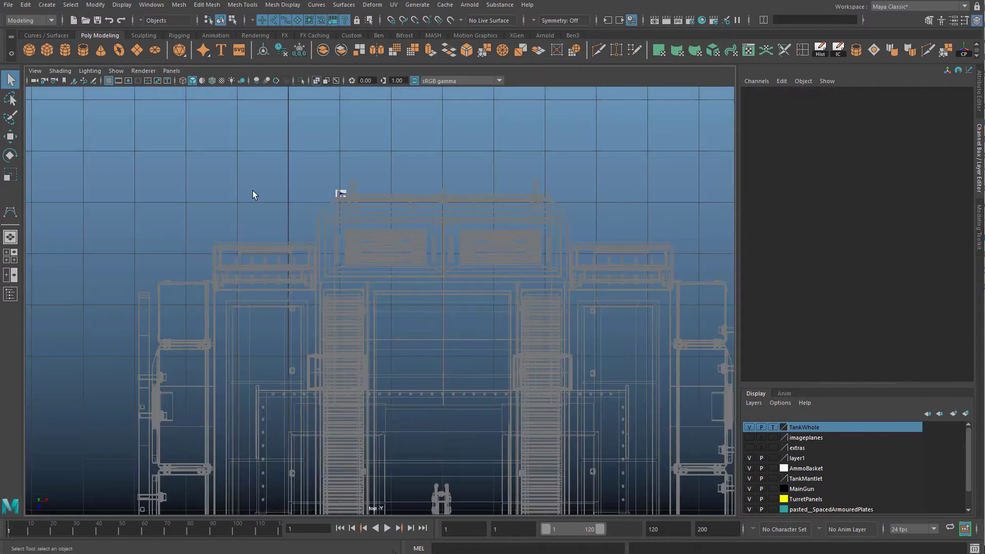
{"action": "middle_click_drag", "start_coordinate": [253, 194], "coordinate": [276, 244], "text": "alt"}
{"action": "right_click_drag", "start_coordinate": [276, 244], "coordinate": [359, 245], "text": "alt"}
{"action": "scroll", "coordinate": [379, 371], "scroll_direction": "up", "scroll_amount": 7}
{"action": "middle_click_drag", "start_coordinate": [359, 246], "coordinate": [386, 202], "text": "alt"}
{"action": "scroll", "coordinate": [387, 202], "scroll_direction": "up", "scroll_amount": 3}
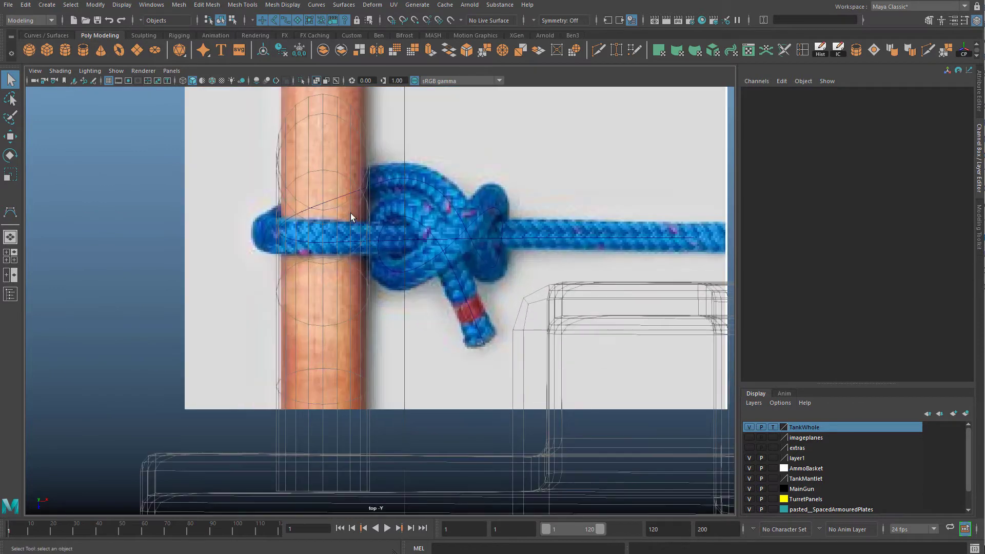
{"action": "left_click", "coordinate": [339, 198]}
{"action": "right_click_drag", "start_coordinate": [321, 204], "coordinate": [260, 204]}
{"action": "left_click_drag", "start_coordinate": [275, 252], "coordinate": [276, 233]}
{"action": "key", "text": "w"}
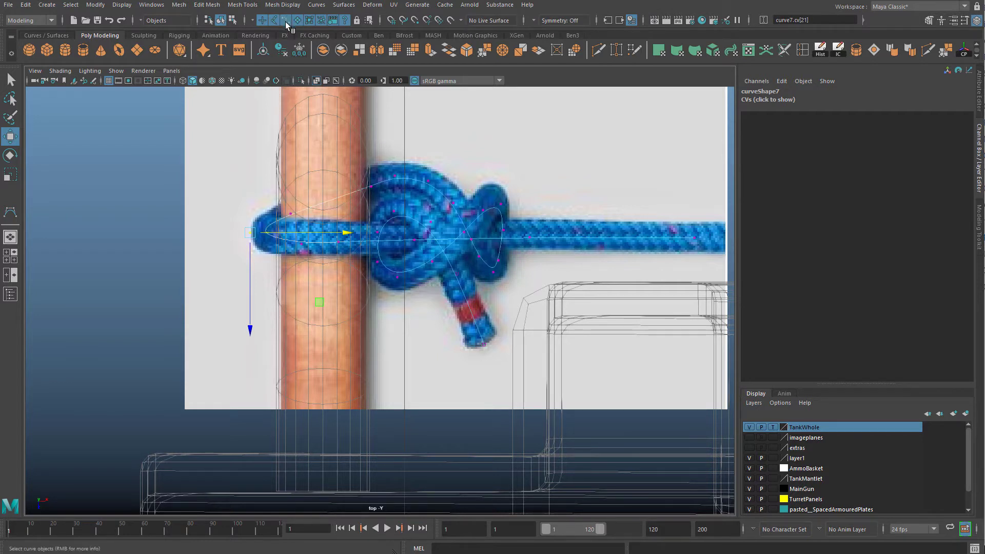
{"action": "left_click", "coordinate": [11, 80]}
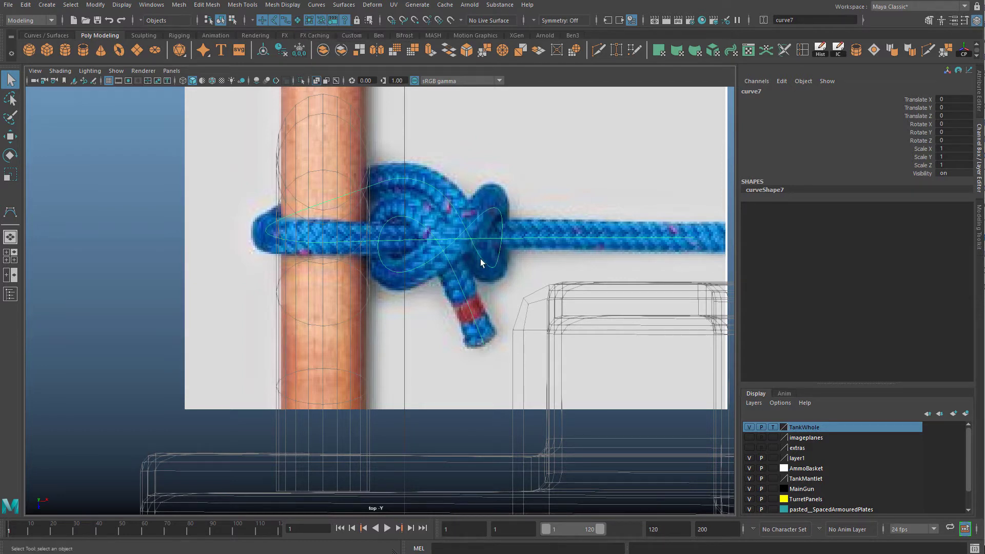
In the perspective view, centre the rope curve's pivot on the curve
{"action": "right_click", "coordinate": [324, 260]}
{"action": "right_click", "coordinate": [315, 239]}
{"action": "scroll", "coordinate": [246, 248], "scroll_direction": "up", "scroll_amount": 2}
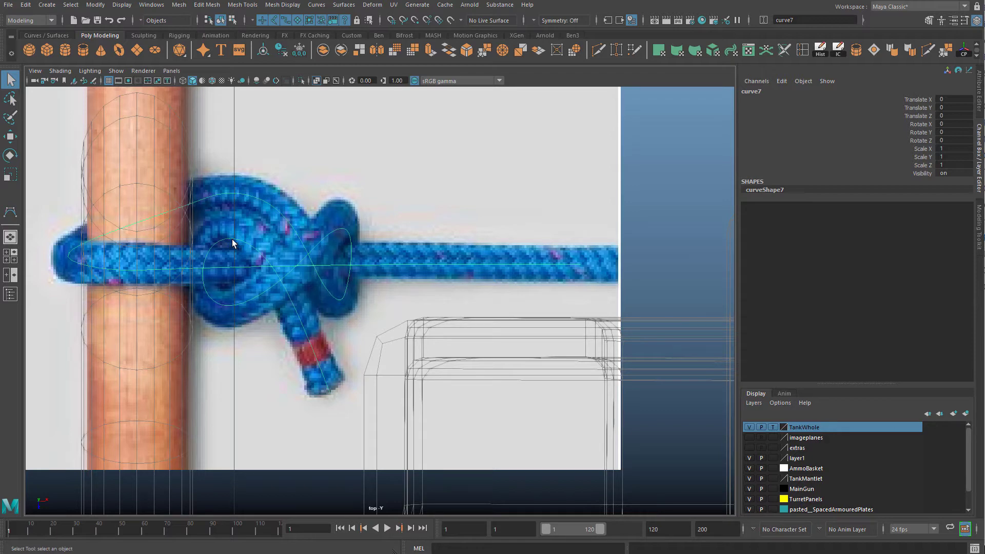
{"action": "key", "text": "space"}
{"action": "key", "text": "space"}
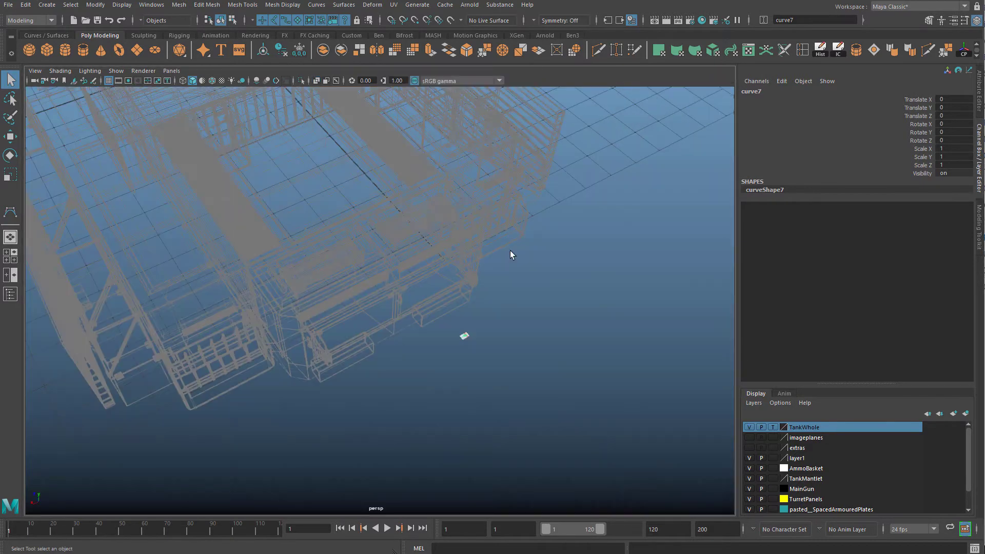
{"action": "key", "text": "f"}
{"action": "key", "text": "w"}
{"action": "left_click_drag", "start_coordinate": [432, 265], "coordinate": [369, 213], "text": "alt"}
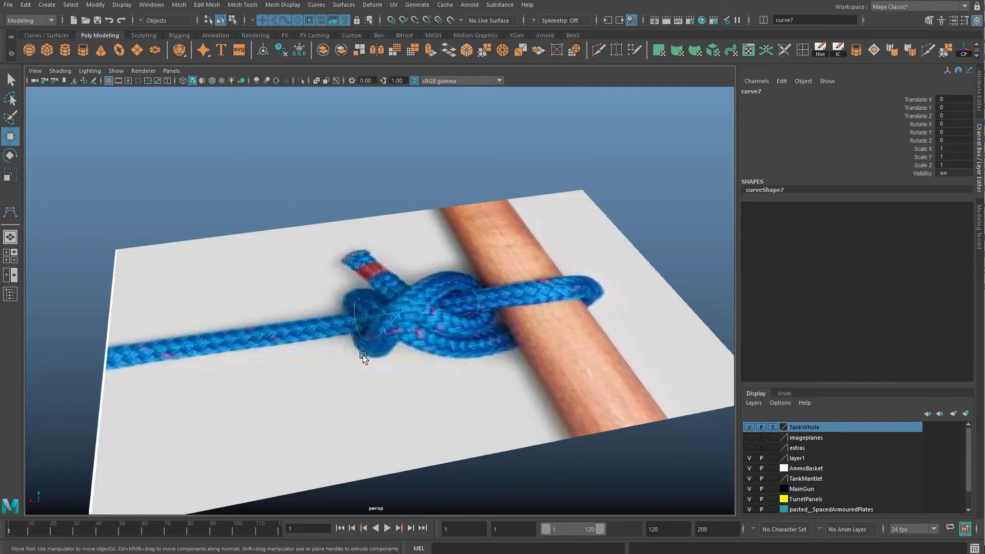
{"action": "scroll", "coordinate": [315, 390], "scroll_direction": "down", "scroll_amount": 4}
{"action": "left_click_drag", "start_coordinate": [394, 315], "coordinate": [352, 289], "text": "alt"}
{"action": "middle_click_drag", "start_coordinate": [361, 285], "coordinate": [441, 390], "text": "alt"}
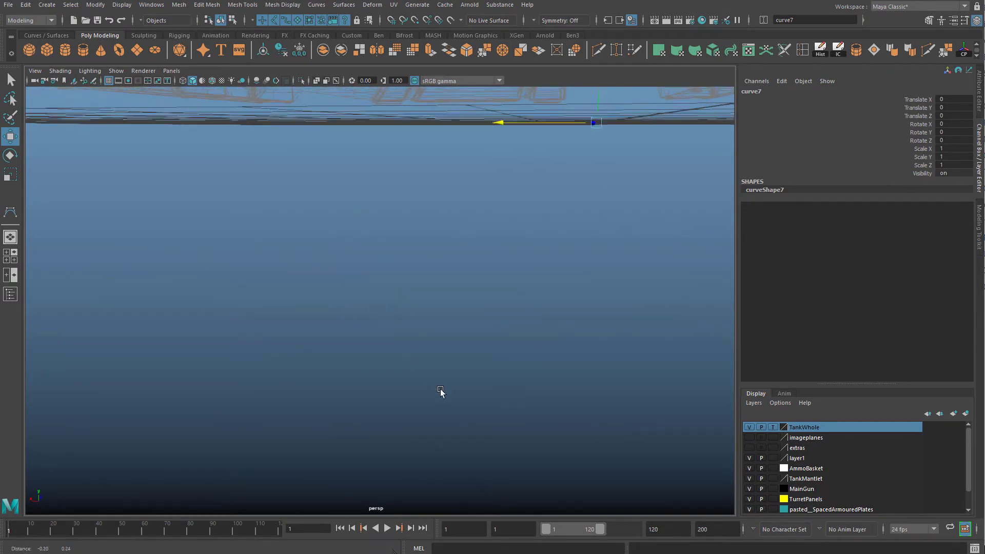
{"action": "left_click_drag", "start_coordinate": [440, 391], "coordinate": [441, 281], "text": "alt"}
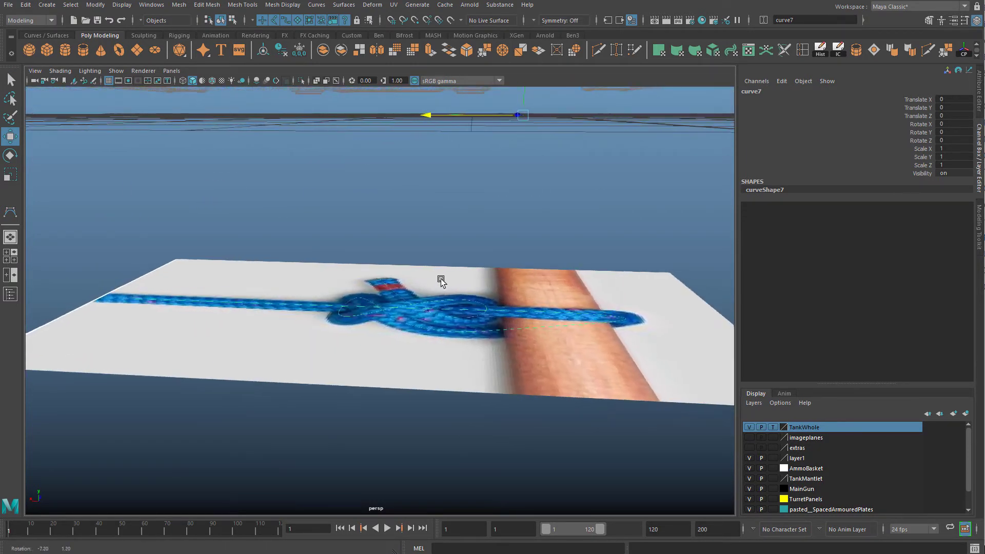
{"action": "left_click", "coordinate": [263, 52]}
{"action": "left_click", "coordinate": [95, 5]}
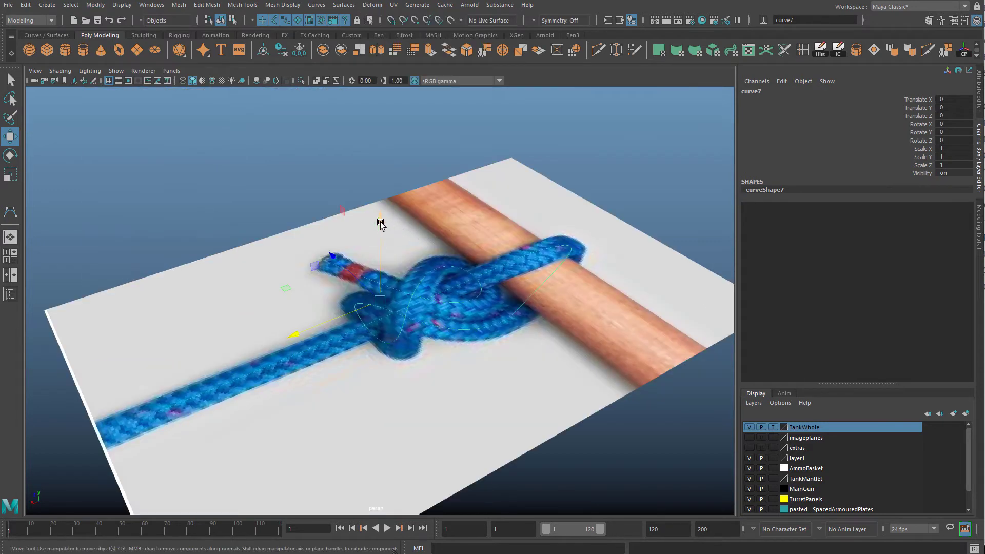
Raise the whole rope curve slightly above the knot image plane, to a Translate Y of 0.003
{"action": "left_click_drag", "start_coordinate": [377, 194], "coordinate": [435, 284]}
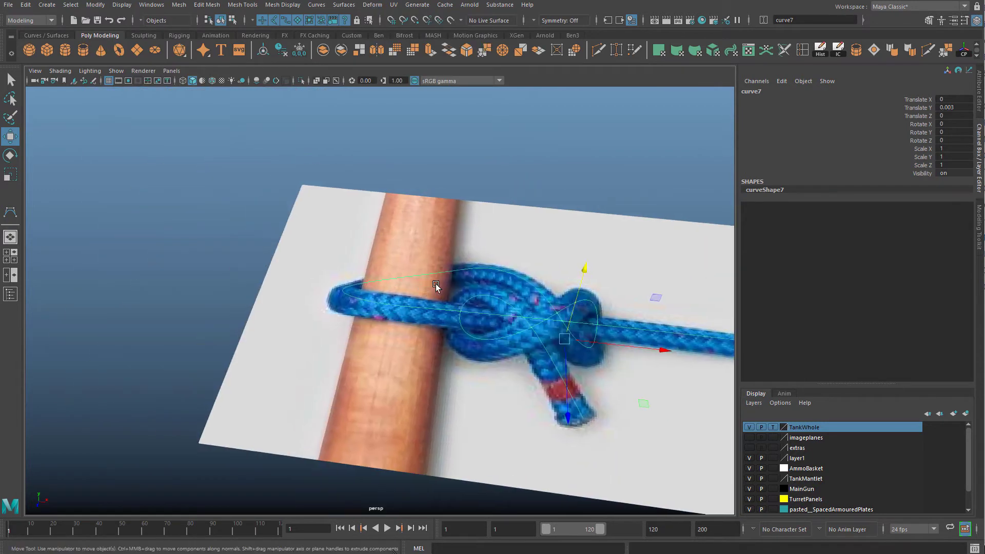
{"action": "scroll", "coordinate": [516, 272], "scroll_direction": "down", "scroll_amount": 5}
{"action": "scroll", "coordinate": [512, 276], "scroll_direction": "up", "scroll_amount": 6}
{"action": "scroll", "coordinate": [513, 276], "scroll_direction": "down", "scroll_amount": 4}
{"action": "scroll", "coordinate": [510, 282], "scroll_direction": "up", "scroll_amount": 5}
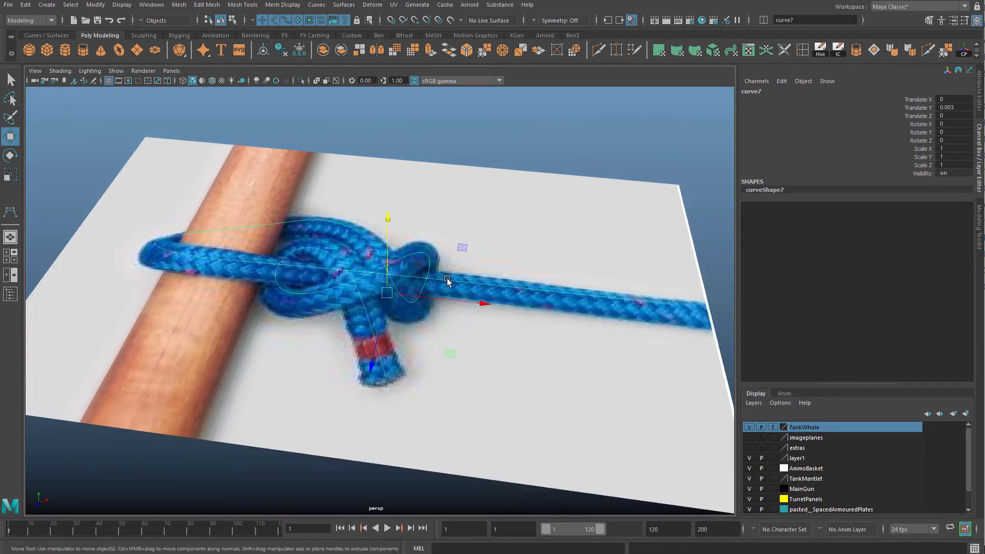
Show the curve's control vertices, turn on Soft Select, and try raising the vertex at the knot's crossing
{"action": "right_click_drag", "start_coordinate": [387, 280], "coordinate": [373, 277]}
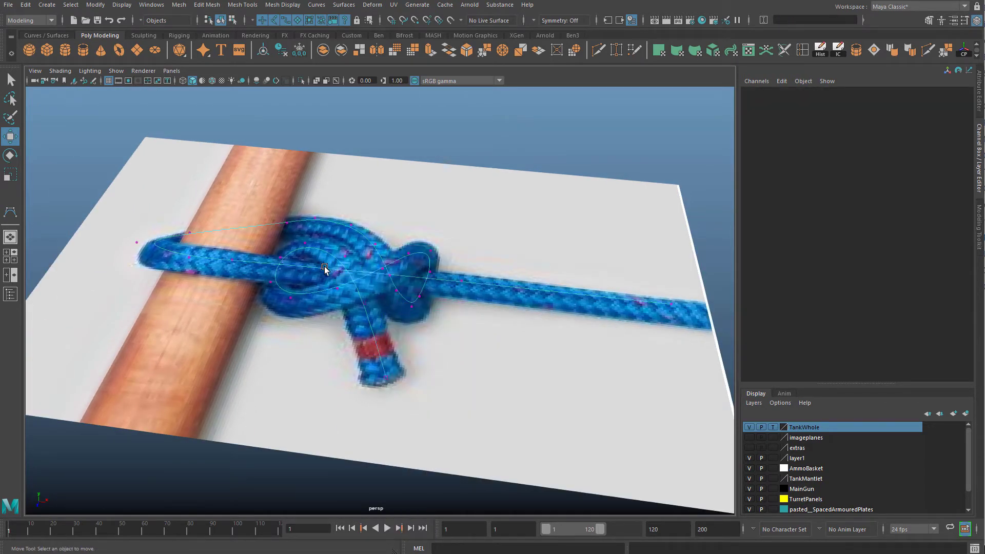
{"action": "key", "text": "b"}
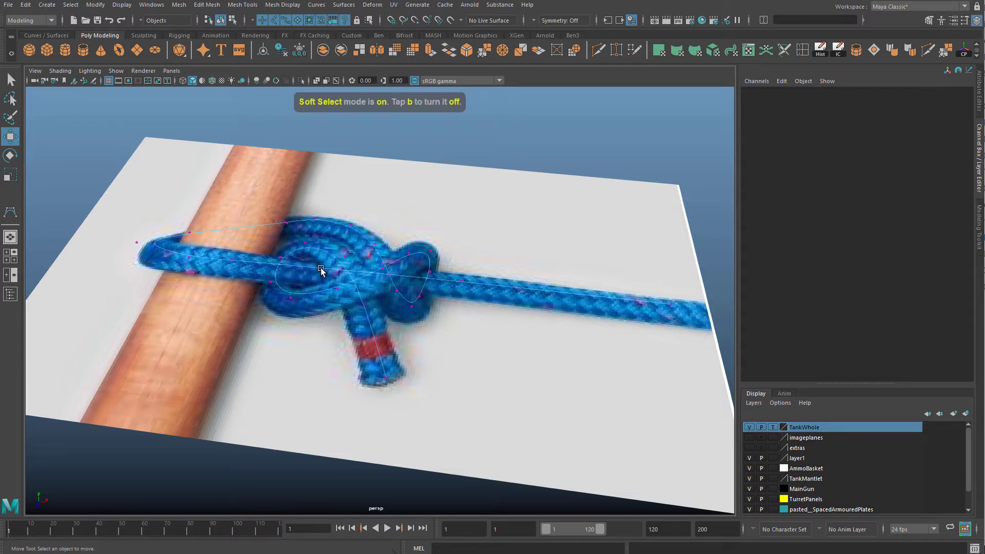
{"action": "left_click", "coordinate": [383, 269]}
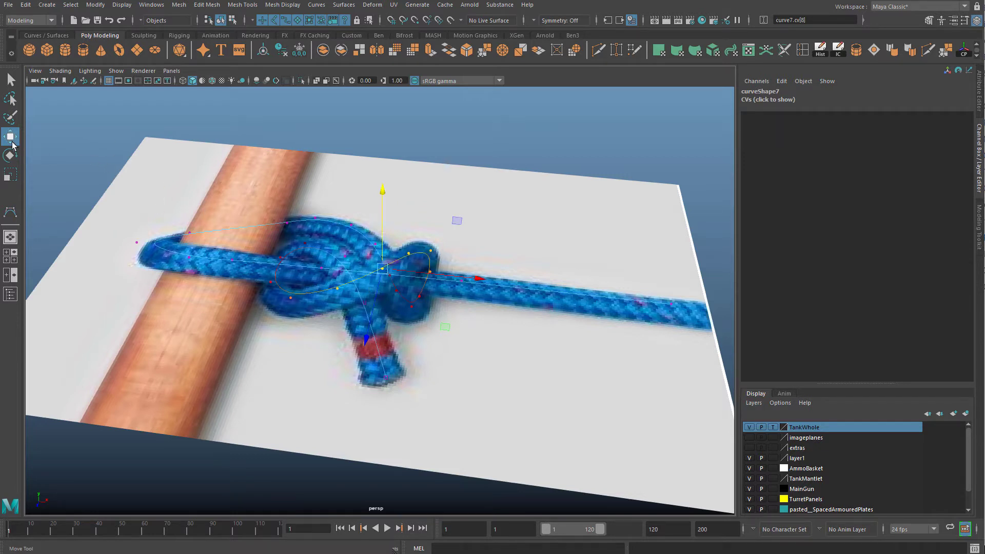
{"action": "left_click", "coordinate": [11, 138]}
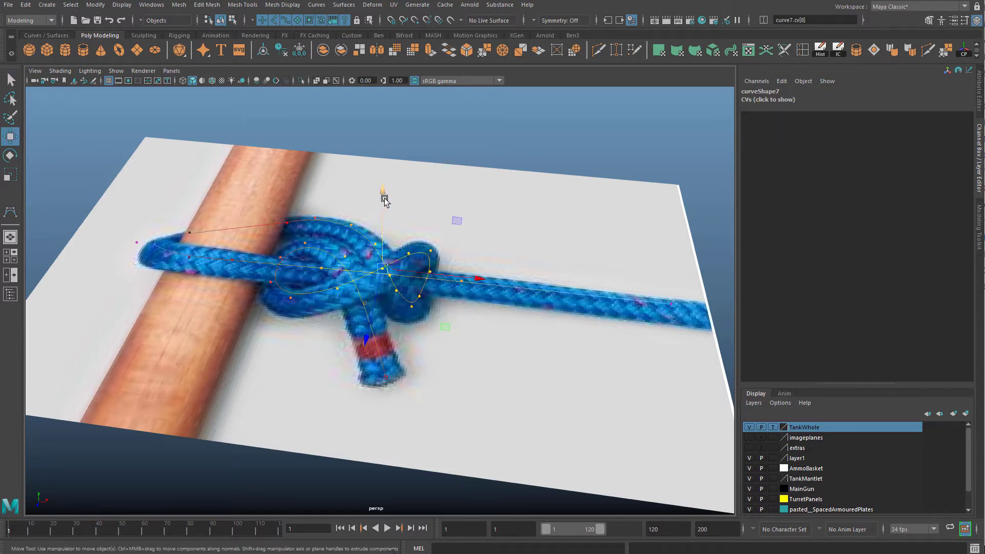
{"action": "left_click_drag", "start_coordinate": [385, 200], "coordinate": [401, 152]}
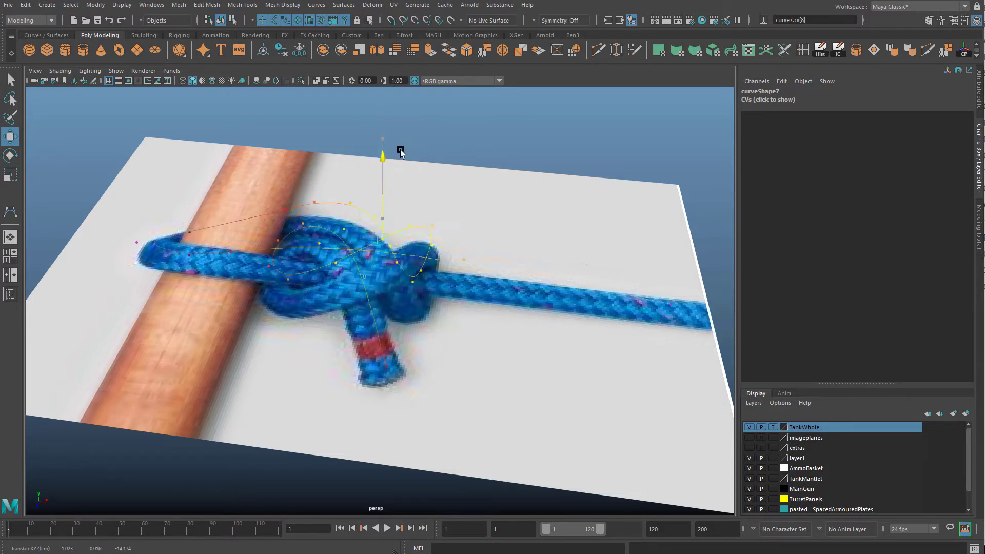
{"action": "left_click_drag", "start_coordinate": [407, 203], "coordinate": [354, 216], "text": "alt"}
{"action": "middle_click_drag", "start_coordinate": [354, 216], "coordinate": [437, 334], "text": "alt"}
{"action": "key", "text": "f"}
{"action": "left_click_drag", "start_coordinate": [347, 249], "coordinate": [402, 257], "text": "alt"}
In the Select Tool settings, change the Soft Selection falloff mode so its influence follows the curve instead of the surrounding volume
{"action": "left_click", "coordinate": [11, 81]}
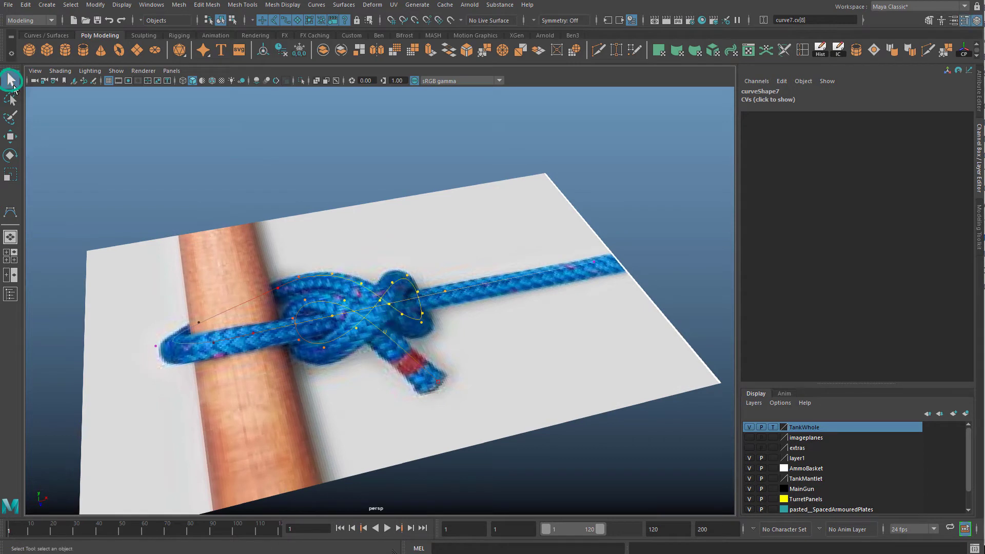
{"action": "double_click", "coordinate": [13, 84]}
{"action": "left_click_drag", "start_coordinate": [222, 98], "coordinate": [213, 96]}
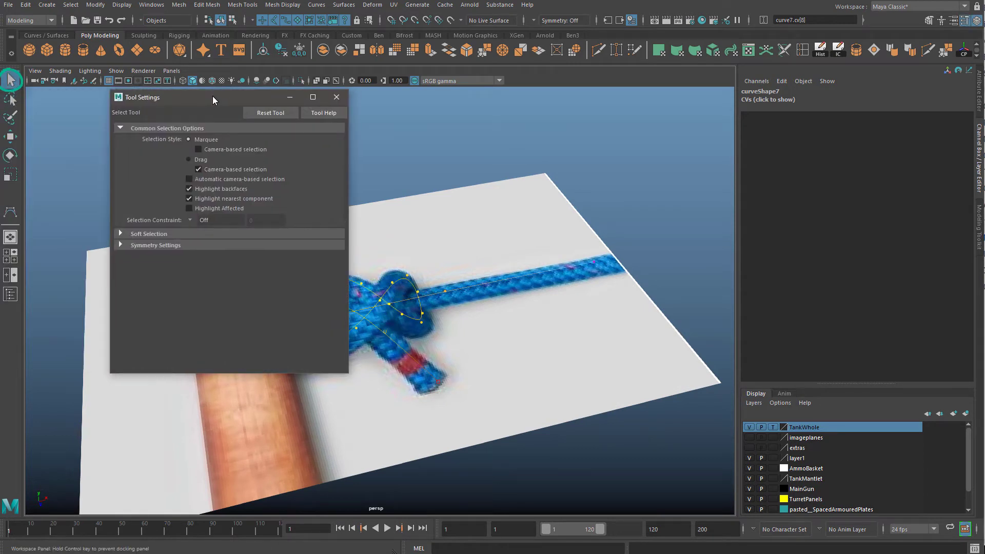
{"action": "left_click", "coordinate": [130, 234]}
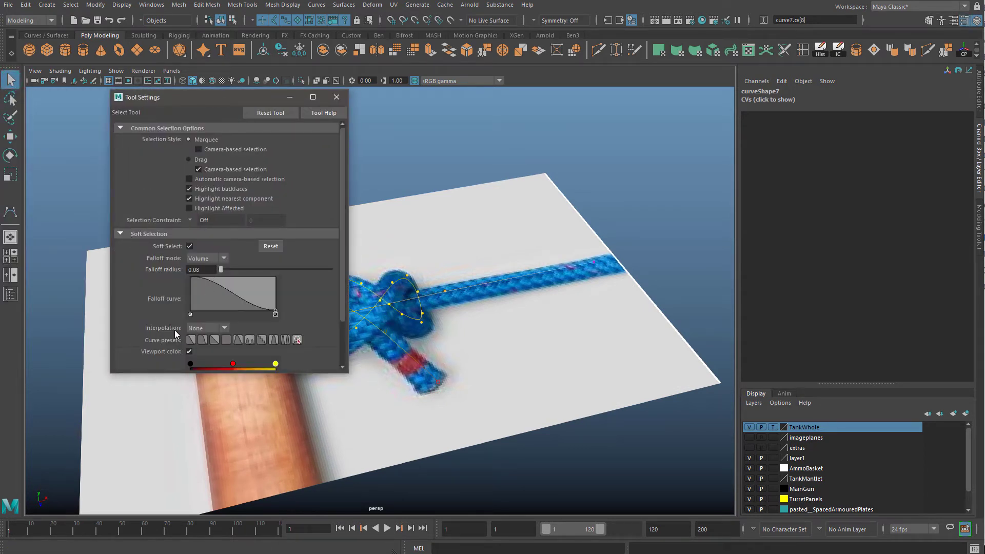
{"action": "left_click", "coordinate": [208, 259]}
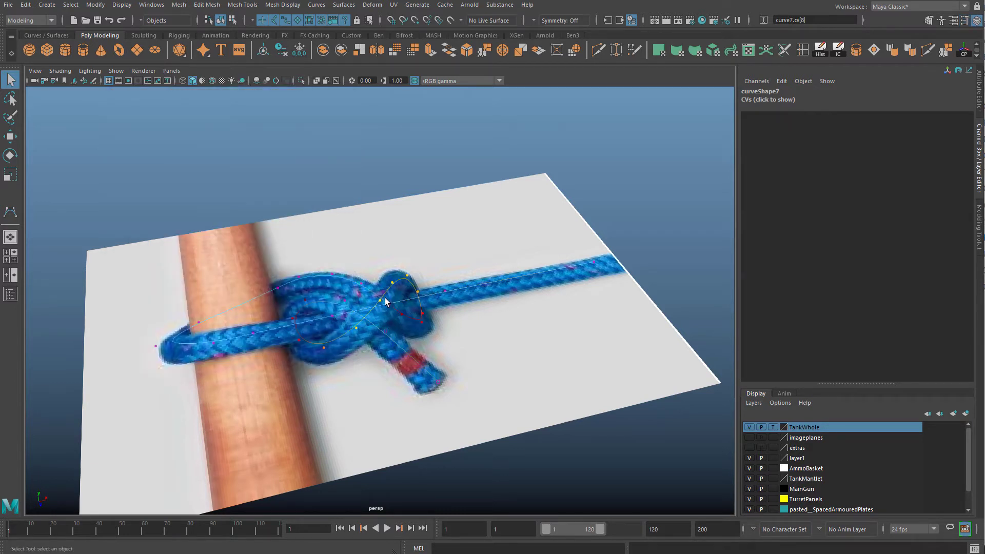
Try raising the control vertex at the knot's crossing with the changed falloff mode, and lower it back
{"action": "key", "text": "w"}
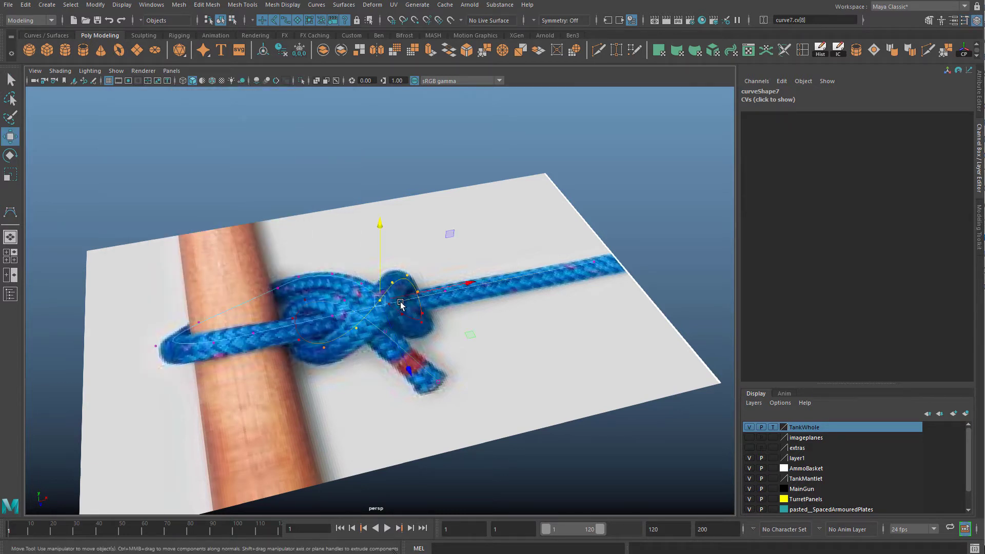
{"action": "left_click_drag", "start_coordinate": [381, 259], "coordinate": [374, 232]}
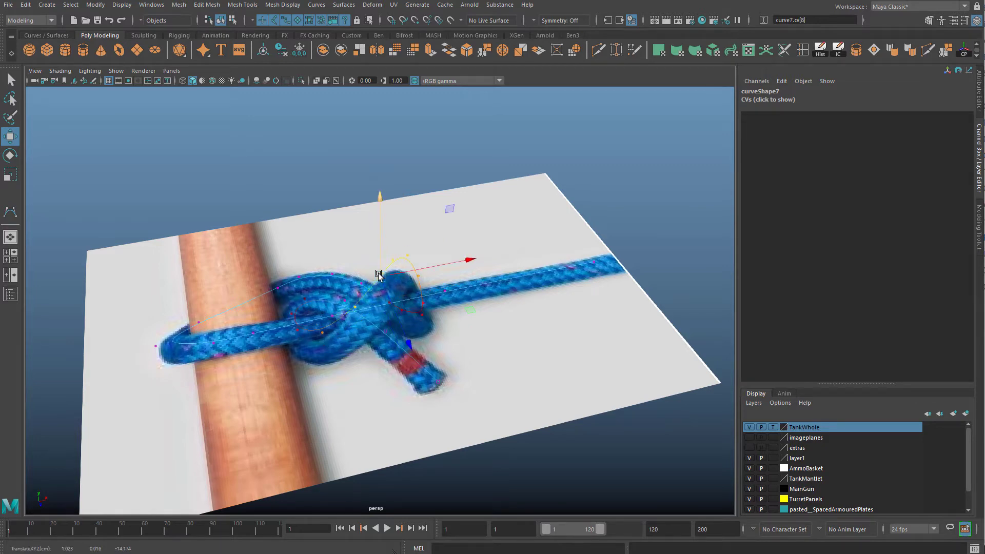
{"action": "scroll", "coordinate": [367, 314], "scroll_direction": "up", "scroll_amount": 5}
{"action": "left_click_drag", "start_coordinate": [367, 314], "coordinate": [287, 292], "text": "alt"}
{"action": "left_click_drag", "start_coordinate": [380, 162], "coordinate": [369, 221]}
Test the soft selection radius by widening it to about 0.22, and reduce it to a few vertices around the knot's crossing
{"action": "key", "text": "b"}
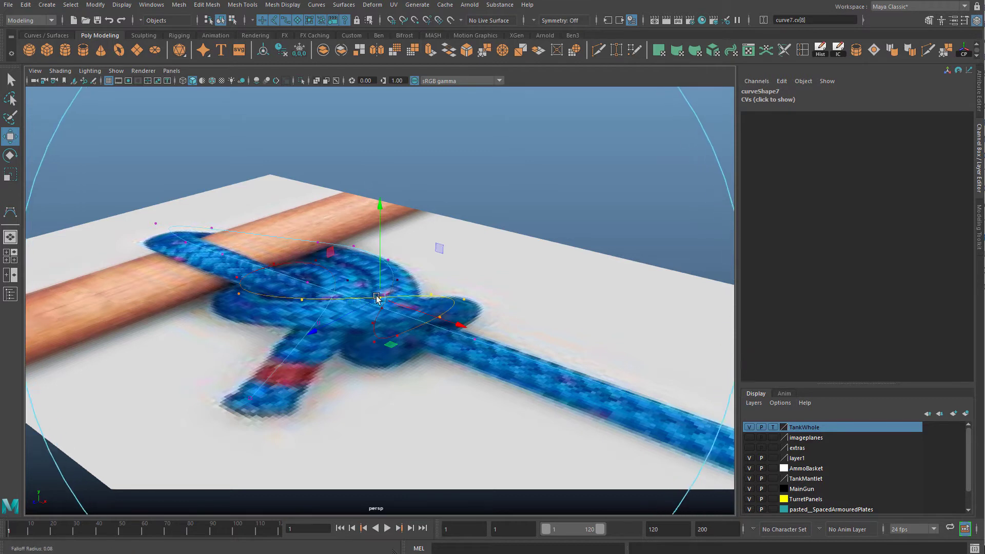
{"action": "left_click_drag", "start_coordinate": [349, 299], "coordinate": [31, 348]}
{"action": "left_click_drag", "start_coordinate": [126, 335], "coordinate": [66, 312]}
{"action": "key", "text": "b"}
{"action": "left_click_drag", "start_coordinate": [373, 311], "coordinate": [564, 302]}
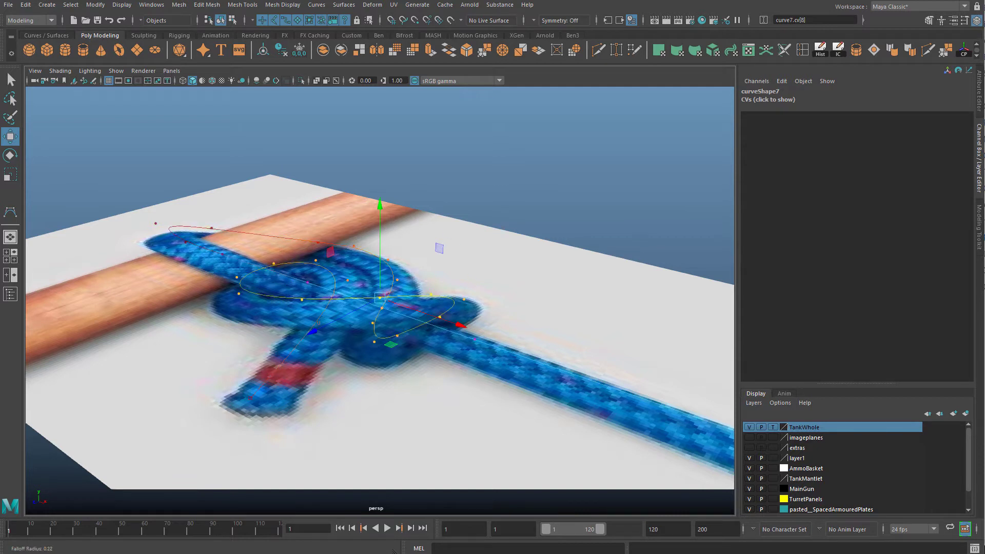
{"action": "right_click_drag", "start_coordinate": [469, 219], "coordinate": [361, 244], "text": "alt"}
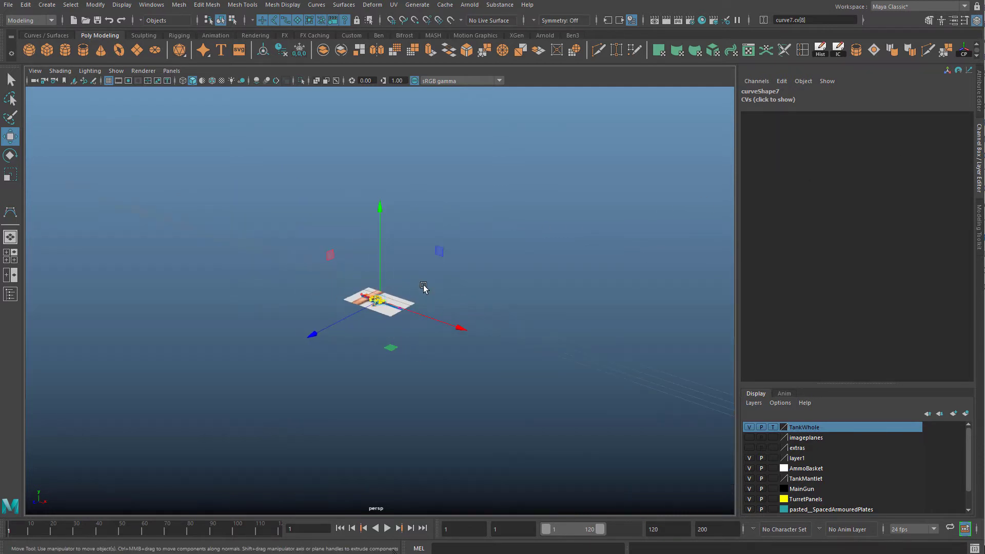
{"action": "right_click_drag", "start_coordinate": [427, 343], "coordinate": [373, 323], "text": "alt"}
{"action": "middle_click_drag", "start_coordinate": [415, 273], "coordinate": [408, 306]}
{"action": "key", "text": "f"}
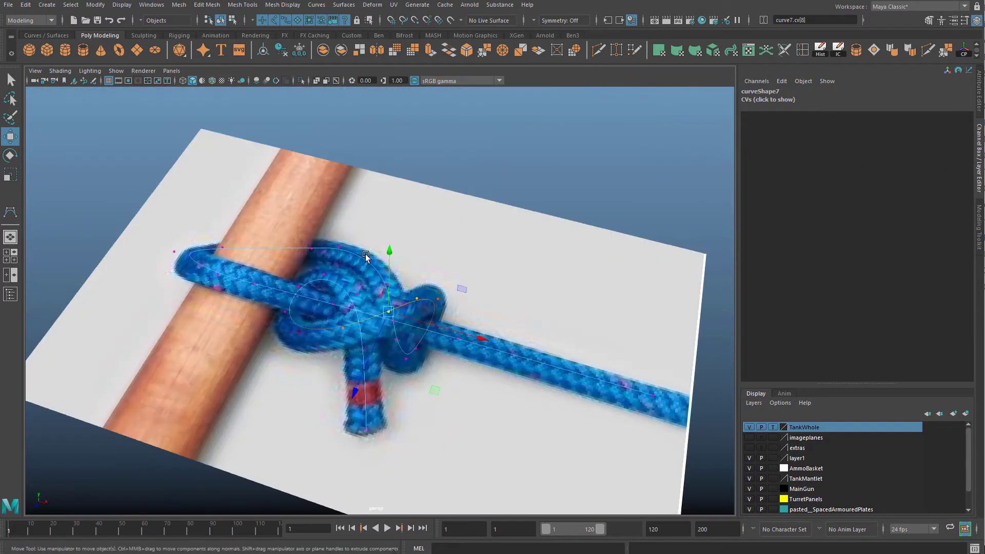
Raise the soft-selected control vertex at the knot's crossing above the image plane to lift that strand
{"action": "left_click_drag", "start_coordinate": [386, 256], "coordinate": [388, 232]}
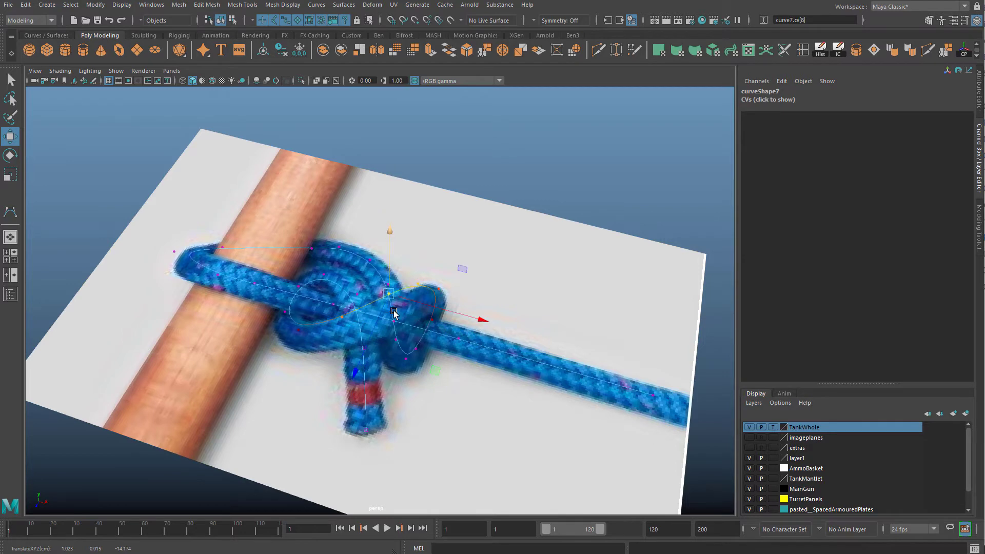
{"action": "left_click_drag", "start_coordinate": [394, 320], "coordinate": [451, 310], "text": "alt"}
{"action": "left_click", "coordinate": [214, 321]}
{"action": "left_click", "coordinate": [403, 300]}
{"action": "left_click", "coordinate": [466, 265]}
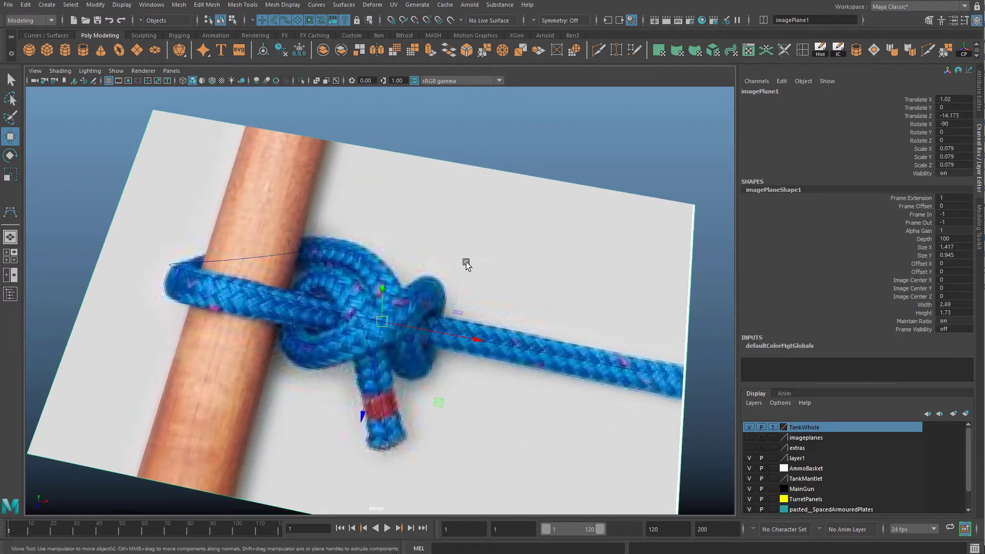
Reselect the rope curve, show its control vertices, and adjust the height of the second vertex from the short tail end
{"action": "left_click_drag", "start_coordinate": [466, 264], "coordinate": [349, 241], "text": "alt"}
{"action": "left_click", "coordinate": [343, 301]}
{"action": "right_click_drag", "start_coordinate": [343, 300], "coordinate": [295, 286]}
{"action": "left_click_drag", "start_coordinate": [276, 307], "coordinate": [329, 367]}
{"action": "left_click_drag", "start_coordinate": [333, 333], "coordinate": [301, 299], "text": "alt"}
{"action": "left_click", "coordinate": [300, 299]}
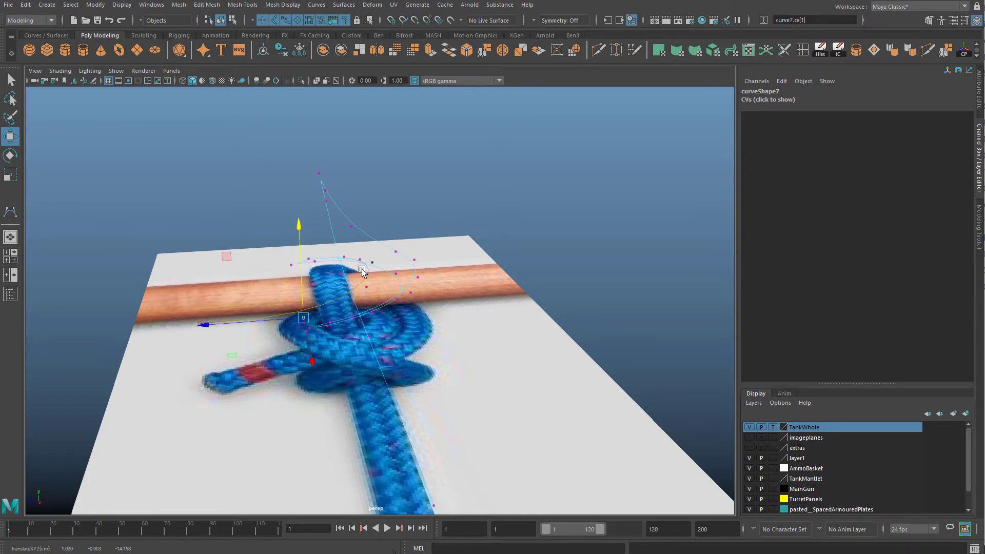
Adjust the height of the third control vertex from the rope's short tail end
{"action": "left_click_drag", "start_coordinate": [362, 272], "coordinate": [276, 315], "text": "alt"}
{"action": "left_click", "coordinate": [271, 321]}
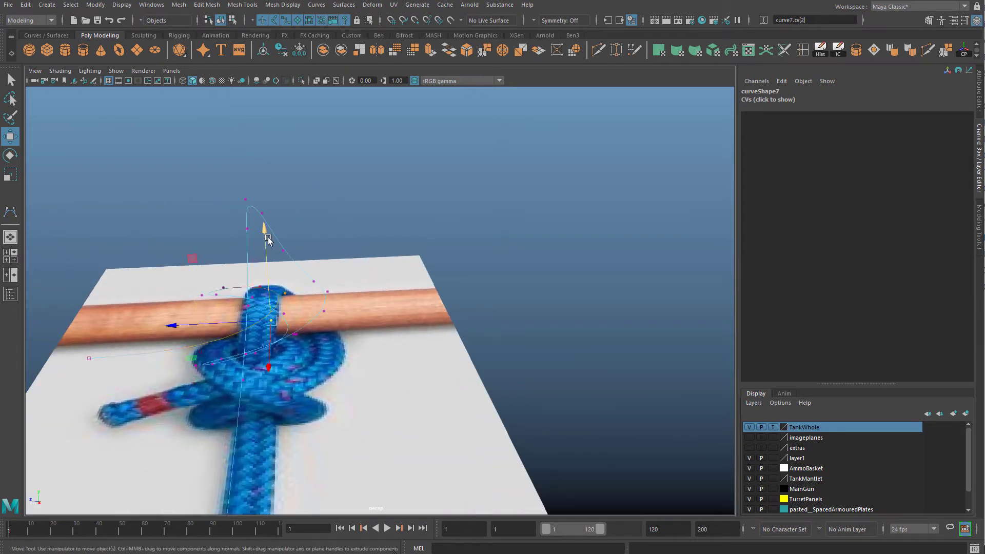
{"action": "left_click_drag", "start_coordinate": [268, 240], "coordinate": [360, 279]}
{"action": "key", "text": "f"}
{"action": "scroll", "coordinate": [430, 395], "scroll_direction": "up", "scroll_amount": 6}
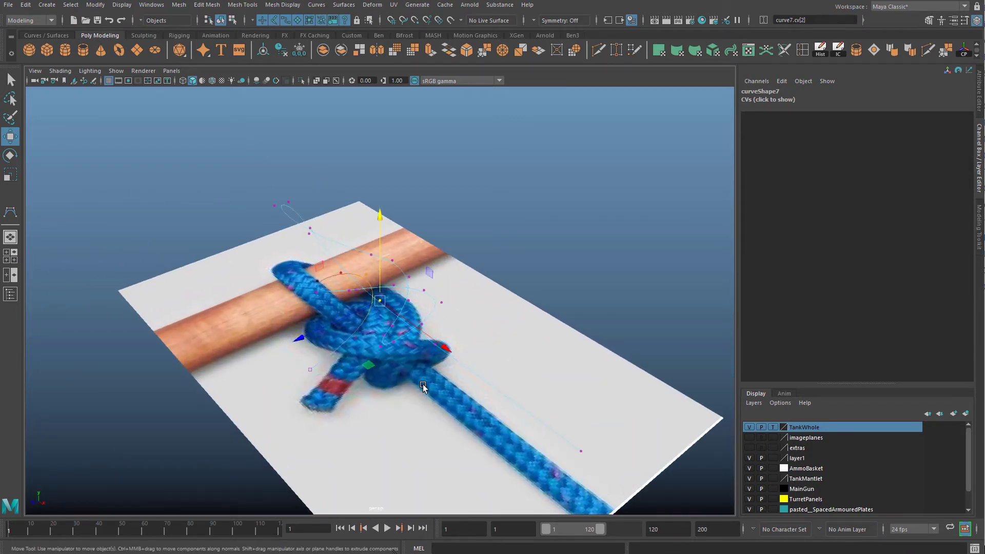
Leave control vertex editing and select the whole rope curve as an object
{"action": "left_click_drag", "start_coordinate": [426, 387], "coordinate": [426, 294], "text": "alt"}
{"action": "right_click", "coordinate": [382, 296]}
{"action": "right_click_drag", "start_coordinate": [413, 271], "coordinate": [452, 247]}
{"action": "left_click", "coordinate": [431, 266]}
{"action": "right_click_drag", "start_coordinate": [405, 285], "coordinate": [444, 262]}
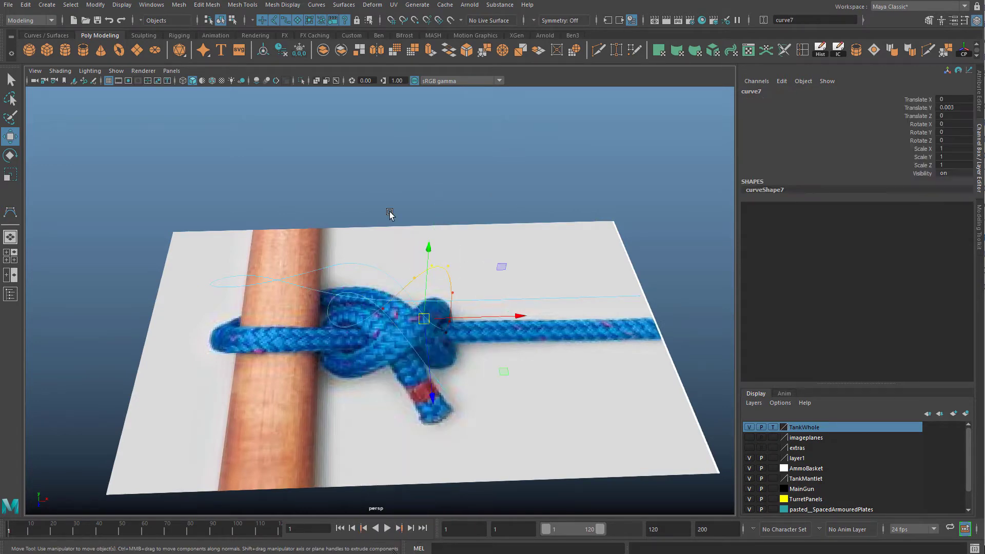
{"action": "left_click", "coordinate": [391, 213]}
{"action": "left_click", "coordinate": [391, 298]}
Raise the rope curve to the tank's rear hook at Translate Y 2.919 and Translate Z -0.01, and turn off Template for TankWhole
{"action": "left_click_drag", "start_coordinate": [368, 304], "coordinate": [590, 247], "text": "alt"}
{"action": "right_click_drag", "start_coordinate": [589, 246], "coordinate": [390, 202], "text": "alt"}
{"action": "left_click_drag", "start_coordinate": [378, 198], "coordinate": [371, 4]}
{"action": "middle_click_drag", "start_coordinate": [384, 200], "coordinate": [406, 369], "text": "alt"}
{"action": "right_click_drag", "start_coordinate": [407, 369], "coordinate": [410, 223], "text": "alt"}
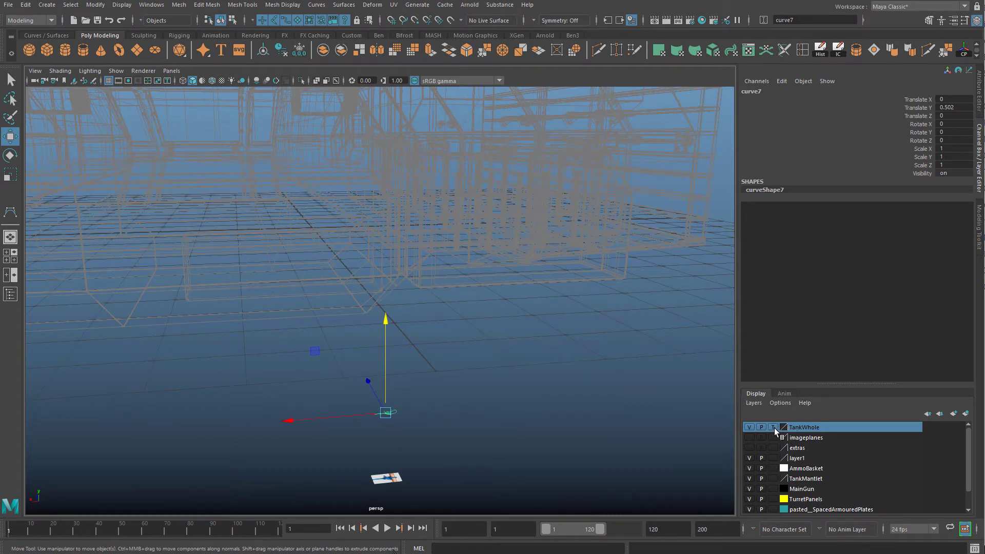
{"action": "left_click", "coordinate": [773, 428]}
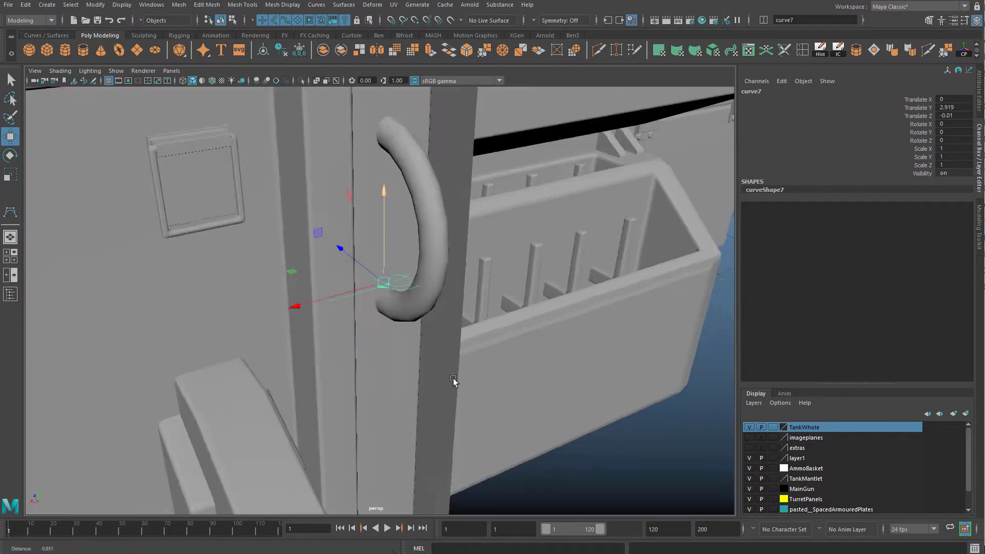
Fit the rope curve to the hook with Rotate X 37.295, uniform scale 1.257, Translate X 0.009 and Translate Y 2.879
{"action": "key", "text": "r"}
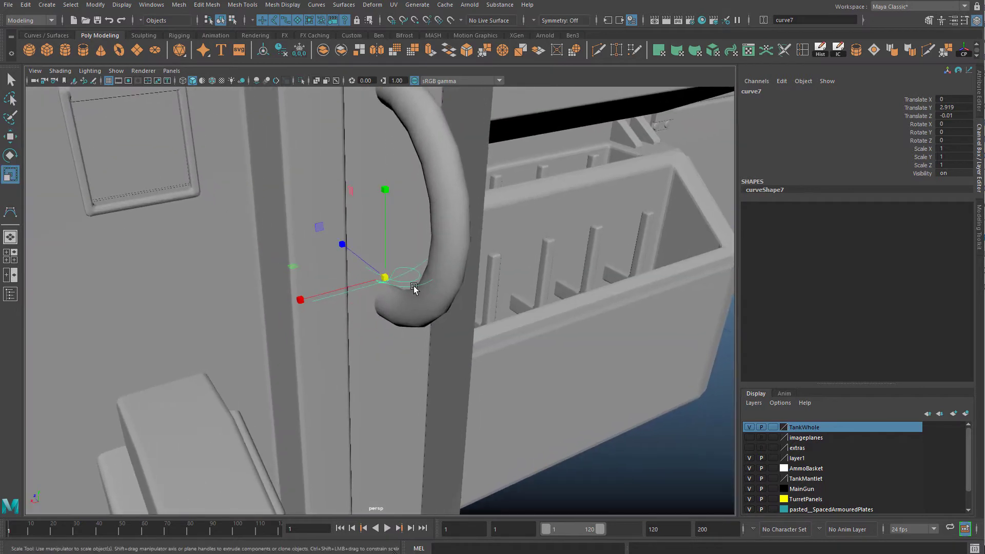
{"action": "key", "text": "e"}
{"action": "left_click_drag", "start_coordinate": [420, 263], "coordinate": [366, 167]}
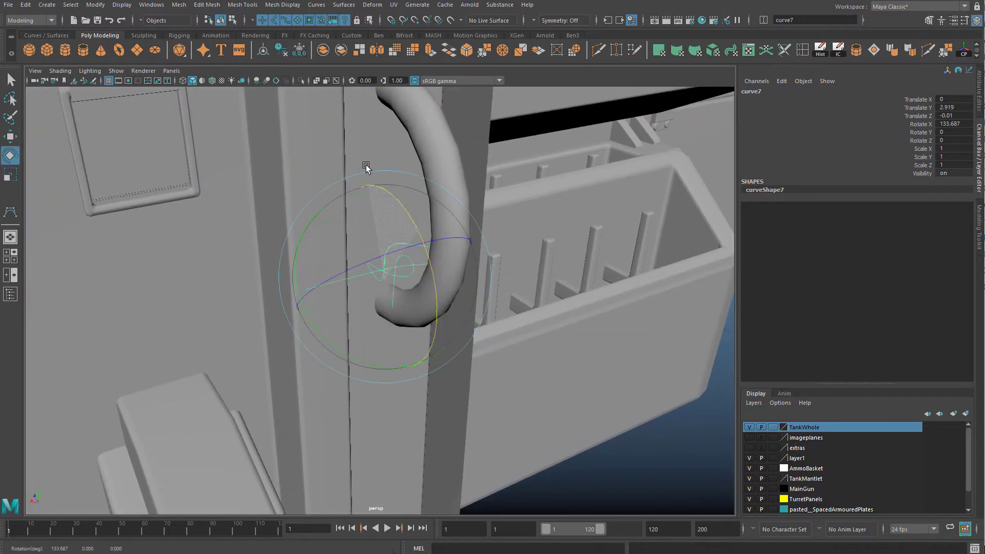
{"action": "left_click_drag", "start_coordinate": [438, 342], "coordinate": [494, 297], "text": "alt"}
{"action": "key", "text": "w"}
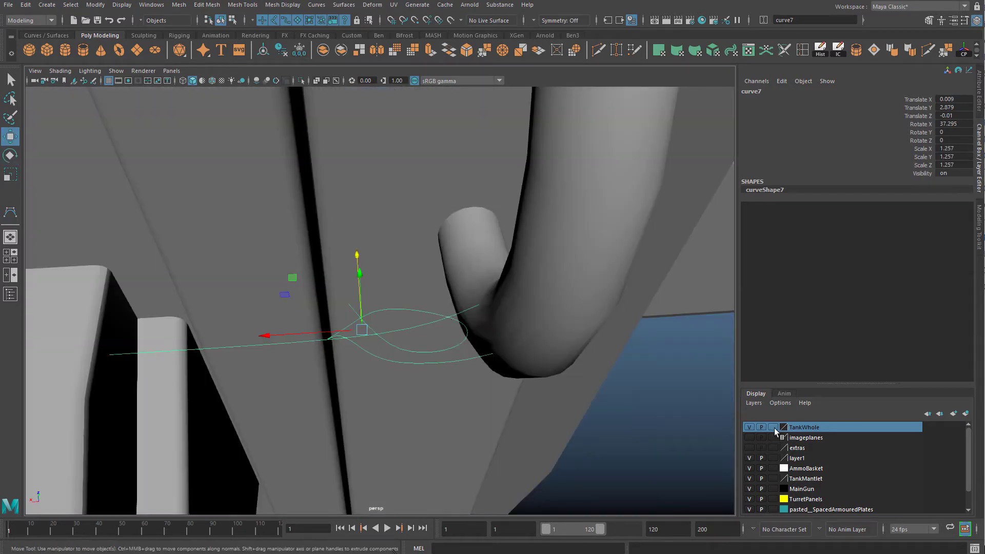
Set the TankWhole layer to Reference and show the rope curve's control vertices
{"action": "left_click", "coordinate": [773, 428]}
{"action": "left_click", "coordinate": [773, 428]}
{"action": "right_click_drag", "start_coordinate": [456, 319], "coordinate": [473, 279]}
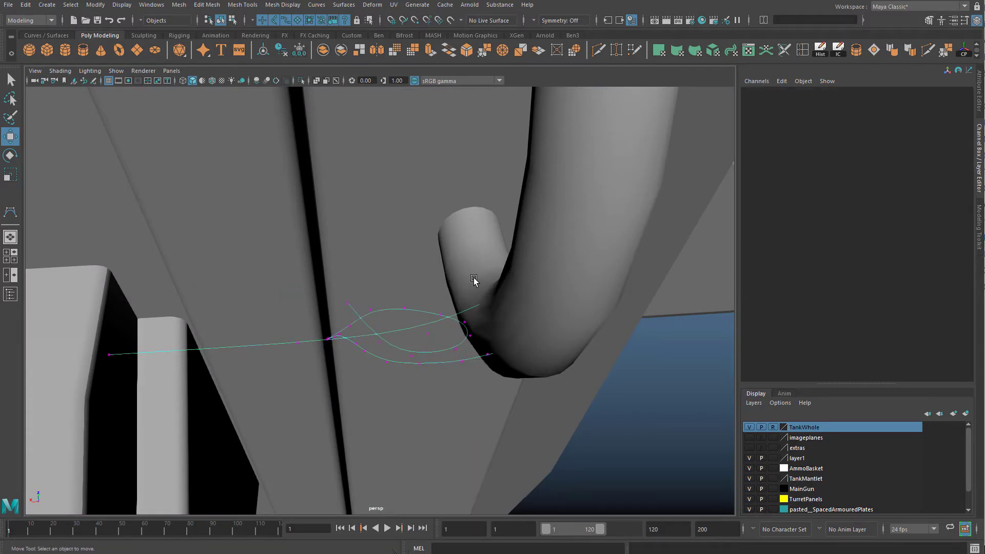
Turn off Reference on the TankWhole layer and clear the selection of the rear hull mesh
{"action": "left_click_drag", "start_coordinate": [523, 319], "coordinate": [544, 360]}
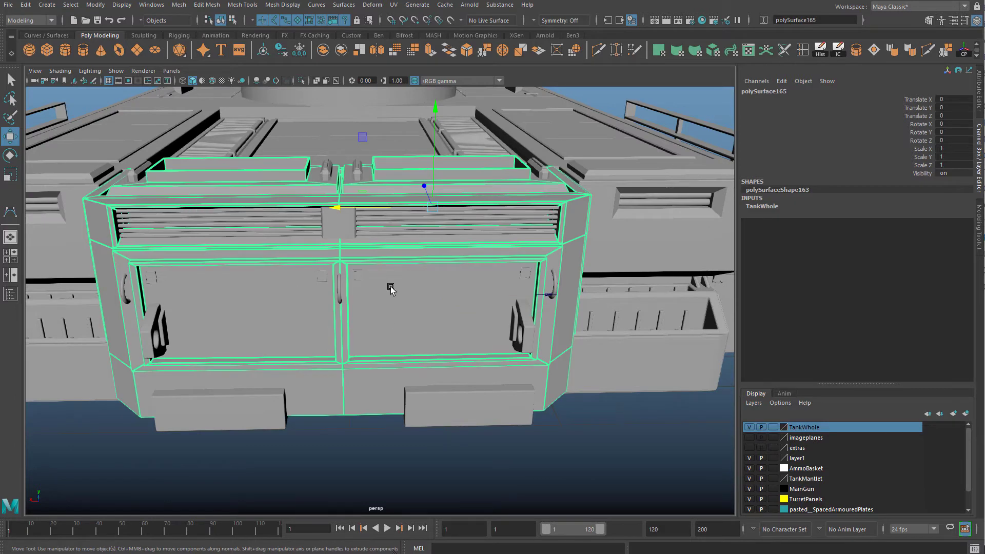
{"action": "right_click_drag", "start_coordinate": [390, 289], "coordinate": [416, 297], "text": "alt"}
{"action": "left_click", "coordinate": [366, 472]}
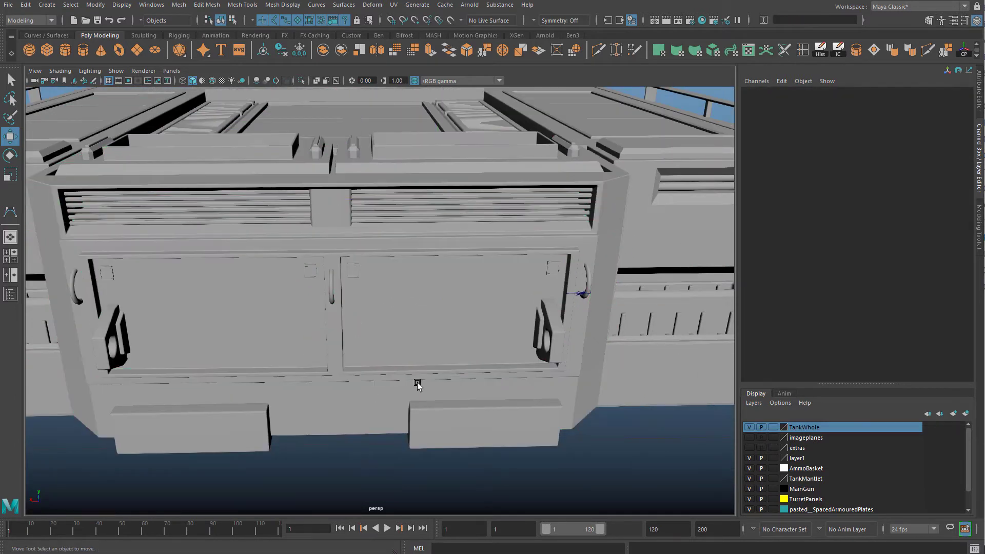
{"action": "left_click", "coordinate": [47, 4]}
{"action": "mouse_move", "coordinate": [88, 46]}
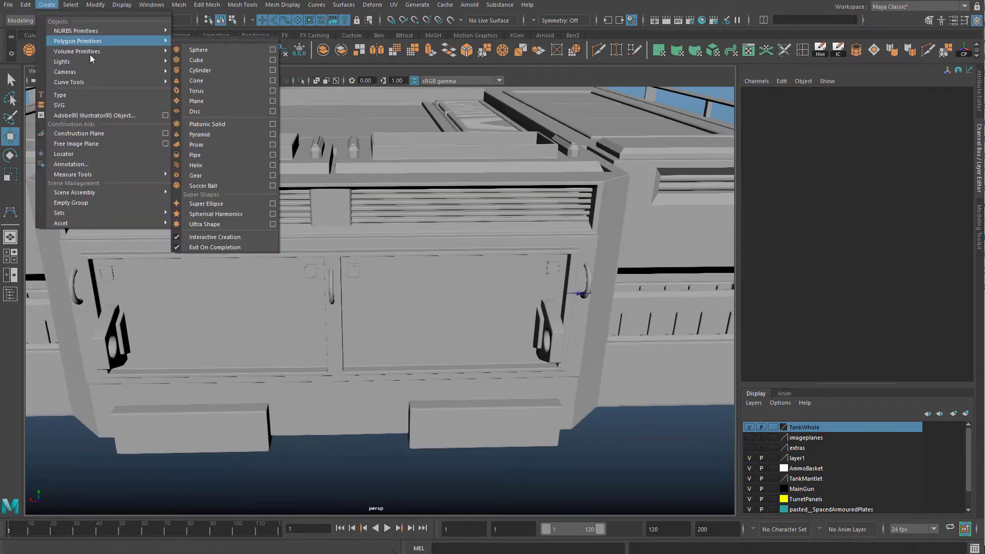
{"action": "mouse_move", "coordinate": [77, 82]}
{"action": "left_click", "coordinate": [207, 91]}
{"action": "left_click", "coordinate": [112, 347]}
{"action": "left_click", "coordinate": [546, 341]}
{"action": "right_click_drag", "start_coordinate": [574, 441], "coordinate": [510, 464], "text": "alt"}
{"action": "left_click_drag", "start_coordinate": [422, 332], "coordinate": [331, 267], "text": "alt"}
{"action": "key", "text": "ctrl+z"}
{"action": "key", "text": "ctrl+z"}
{"action": "key", "text": "ctrl+z"}
{"action": "key", "text": "ctrl+z"}
{"action": "key", "text": "ctrl+z"}
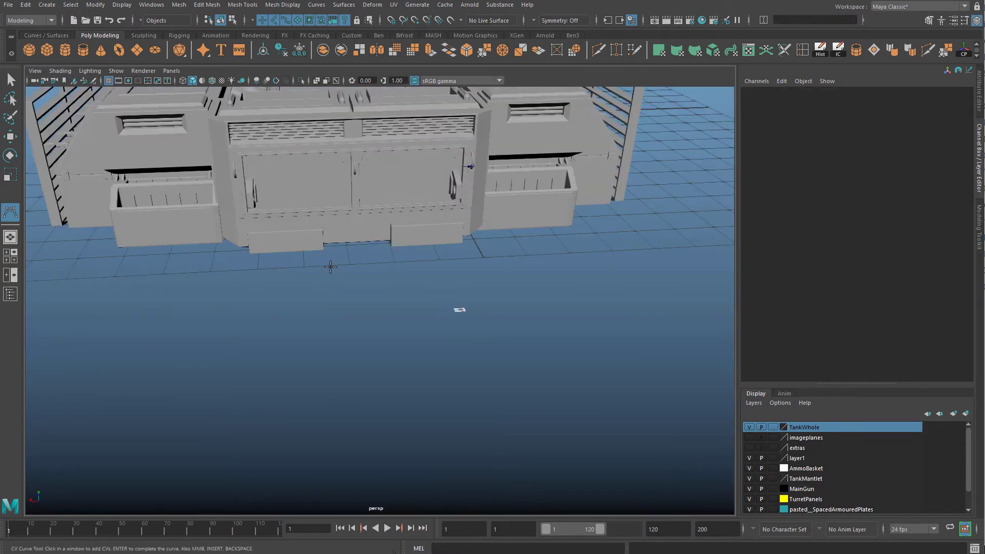
Make the rear hull mesh polySurface165 live and activate the Add Points Tool on the rope curve
{"action": "left_click", "coordinate": [12, 80]}
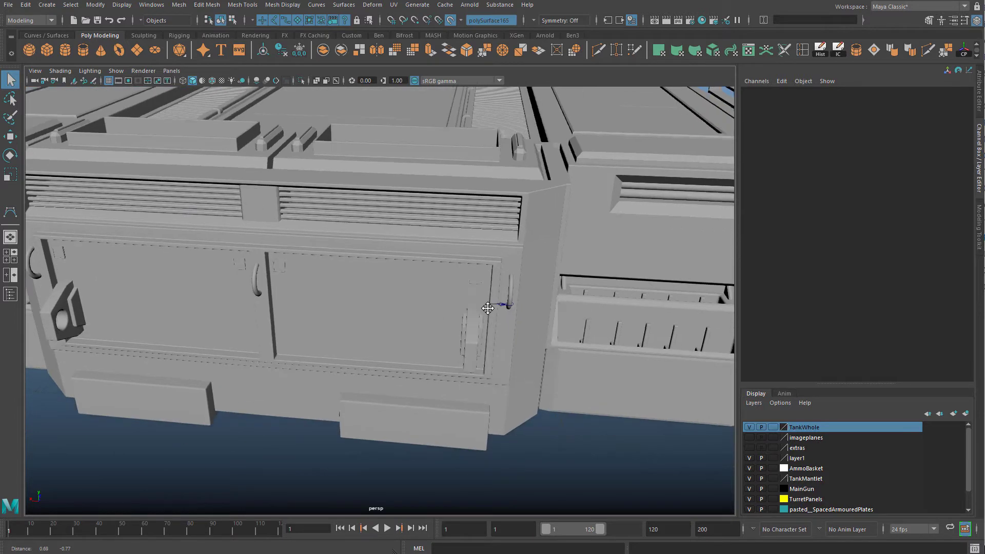
{"action": "right_click_drag", "start_coordinate": [487, 308], "coordinate": [616, 307], "text": "alt"}
{"action": "left_click", "coordinate": [567, 302]}
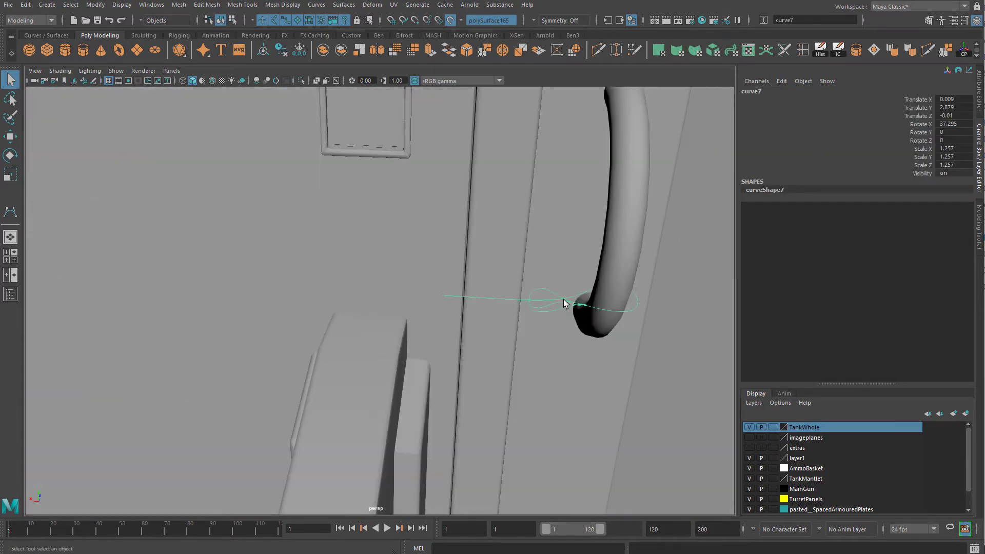
{"action": "right_click_drag", "start_coordinate": [562, 299], "coordinate": [545, 272], "text": "shift"}
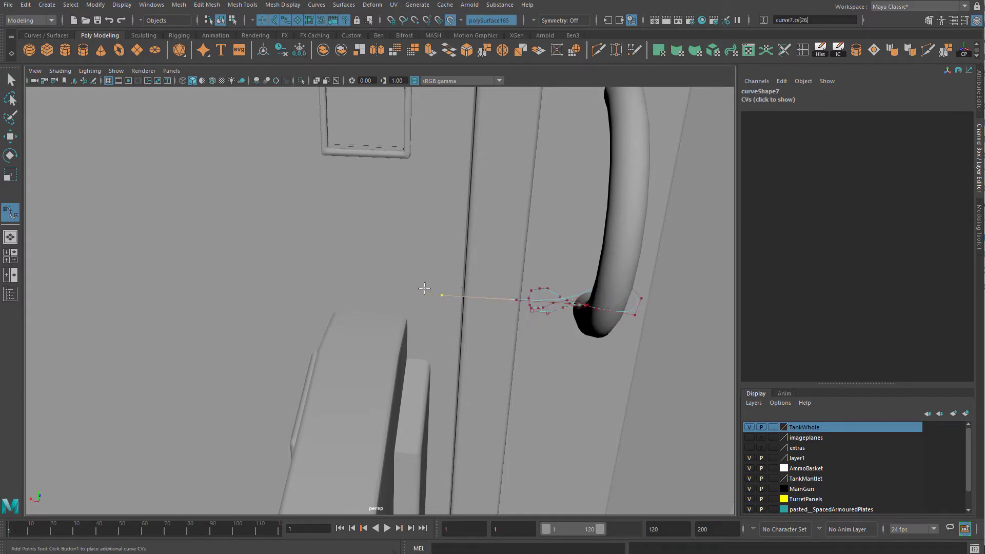
{"action": "left_click_drag", "start_coordinate": [403, 284], "coordinate": [461, 267], "text": "alt"}
{"action": "left_click", "coordinate": [480, 258]}
{"action": "left_click", "coordinate": [347, 263]}
{"action": "left_click", "coordinate": [256, 303]}
{"action": "right_click_drag", "start_coordinate": [390, 328], "coordinate": [328, 332], "text": "alt"}
{"action": "left_click_drag", "start_coordinate": [328, 332], "coordinate": [422, 319], "text": "alt"}
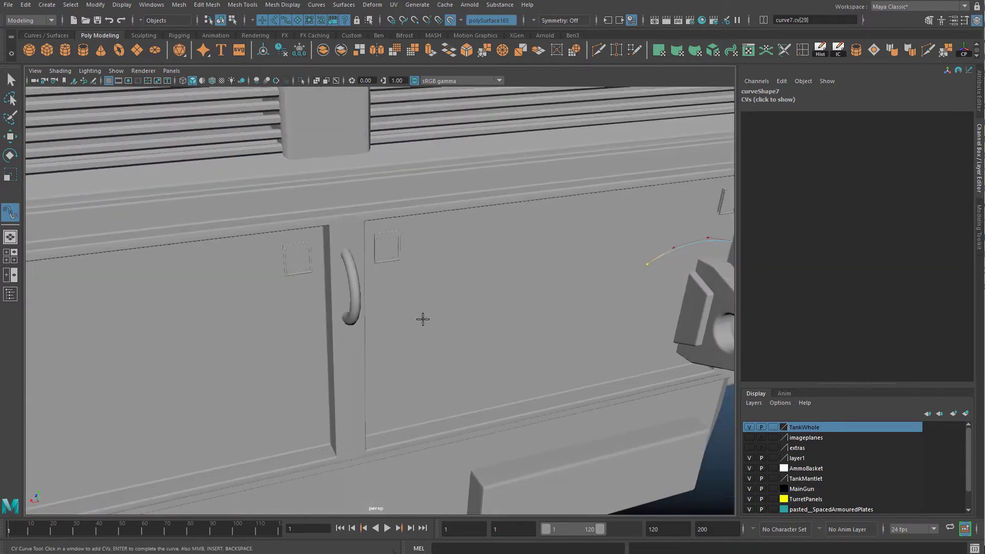
{"action": "middle_click_drag", "start_coordinate": [423, 319], "coordinate": [149, 322], "text": "alt"}
{"action": "right_click_drag", "start_coordinate": [149, 322], "coordinate": [426, 290], "text": "alt"}
{"action": "key", "text": "ctrl+z"}
{"action": "key", "text": "ctrl+z"}
Extend the rope curve with added points that sag across the rear door panel toward the centre hook
{"action": "left_click_drag", "start_coordinate": [462, 257], "coordinate": [359, 256], "text": "alt"}
{"action": "middle_click_drag", "start_coordinate": [359, 256], "coordinate": [410, 254], "text": "alt"}
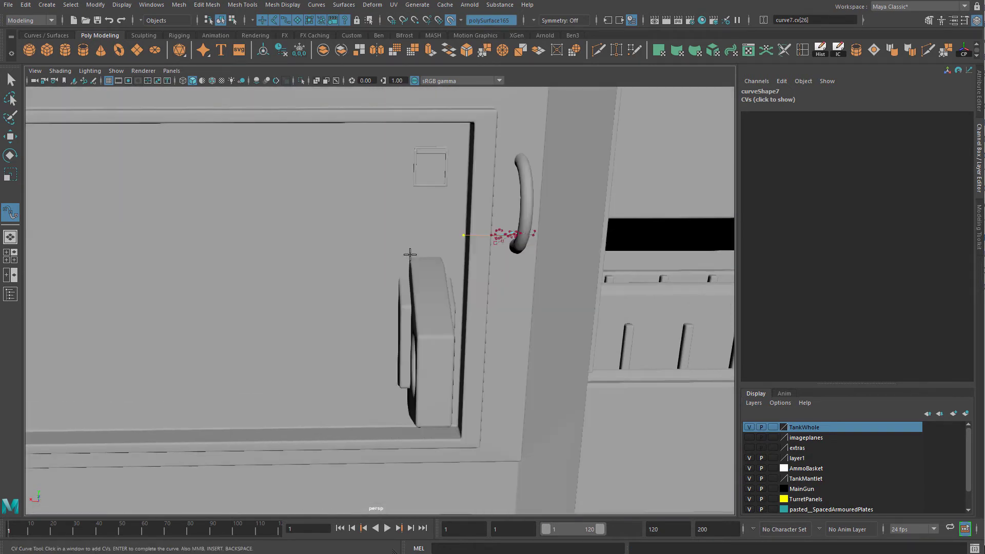
{"action": "left_click", "coordinate": [409, 255]}
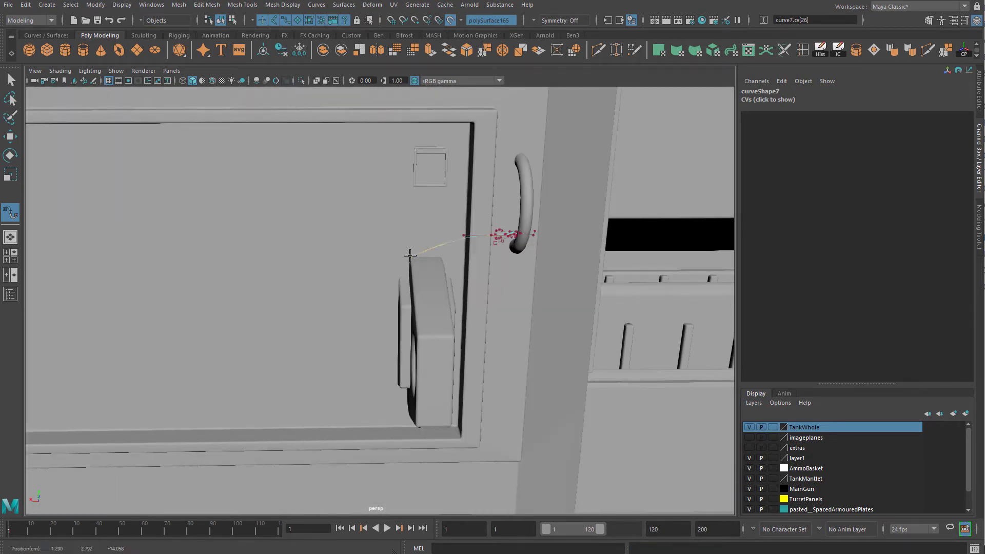
{"action": "left_click_drag", "start_coordinate": [385, 282], "coordinate": [422, 284], "text": "alt"}
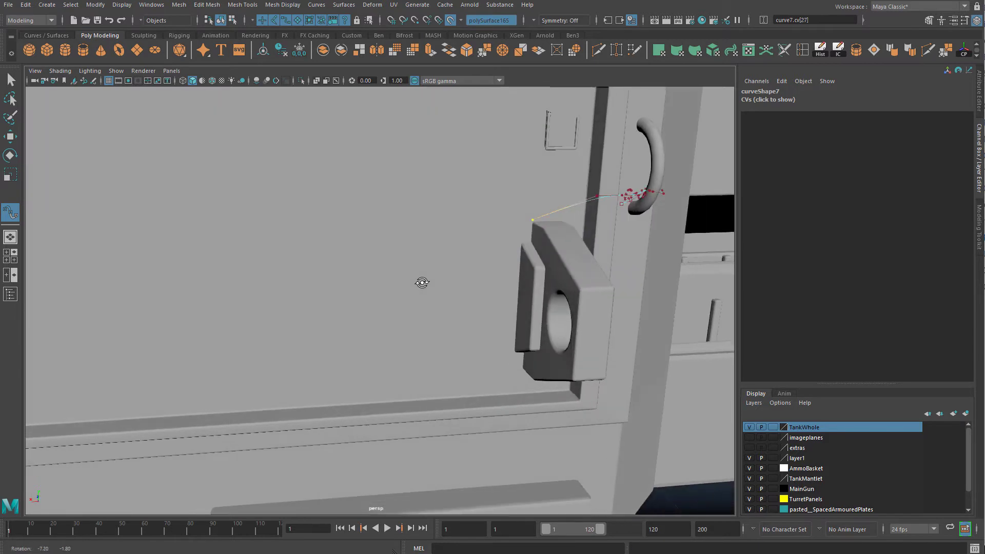
{"action": "left_click", "coordinate": [437, 278]}
{"action": "scroll", "coordinate": [422, 284], "scroll_direction": "down", "scroll_amount": 3}
{"action": "left_click", "coordinate": [405, 297]}
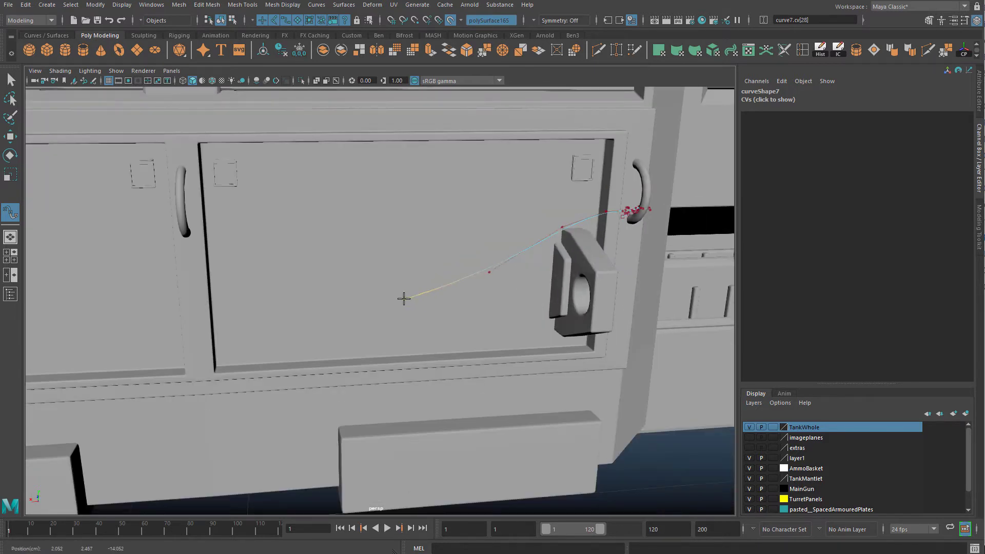
{"action": "left_click", "coordinate": [348, 291]}
{"action": "left_click", "coordinate": [271, 257]}
{"action": "left_click_drag", "start_coordinate": [208, 234], "coordinate": [198, 231]}
Add the final curve point at the lower end of the centre hook and finish the rope curve
{"action": "scroll", "coordinate": [328, 239], "scroll_direction": "up", "scroll_amount": 3}
{"action": "left_click_drag", "start_coordinate": [395, 237], "coordinate": [329, 239], "text": "alt"}
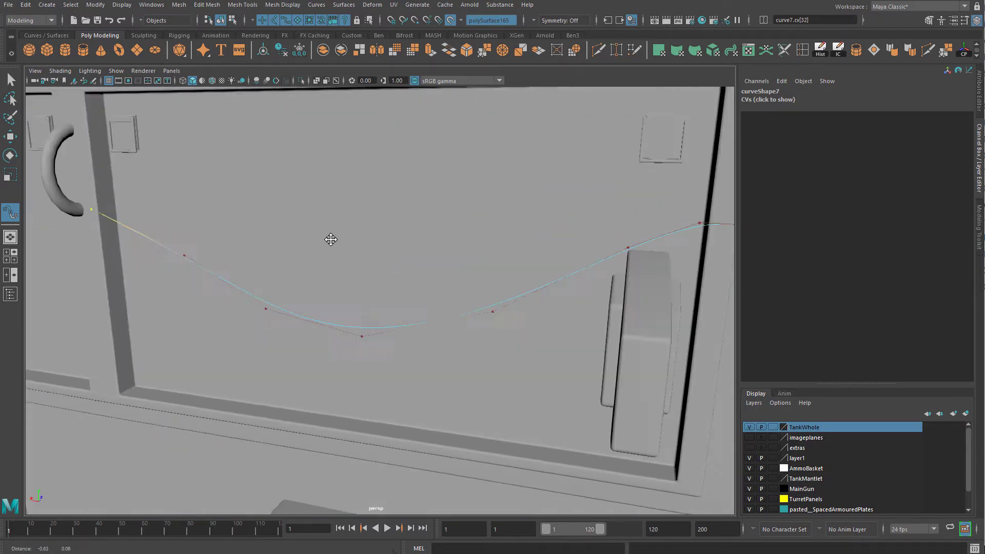
{"action": "middle_click_drag", "start_coordinate": [98, 215], "coordinate": [283, 266], "text": "alt"}
{"action": "scroll", "coordinate": [284, 266], "scroll_direction": "up", "scroll_amount": 5}
{"action": "middle_click_drag", "start_coordinate": [154, 241], "coordinate": [553, 282], "text": "alt"}
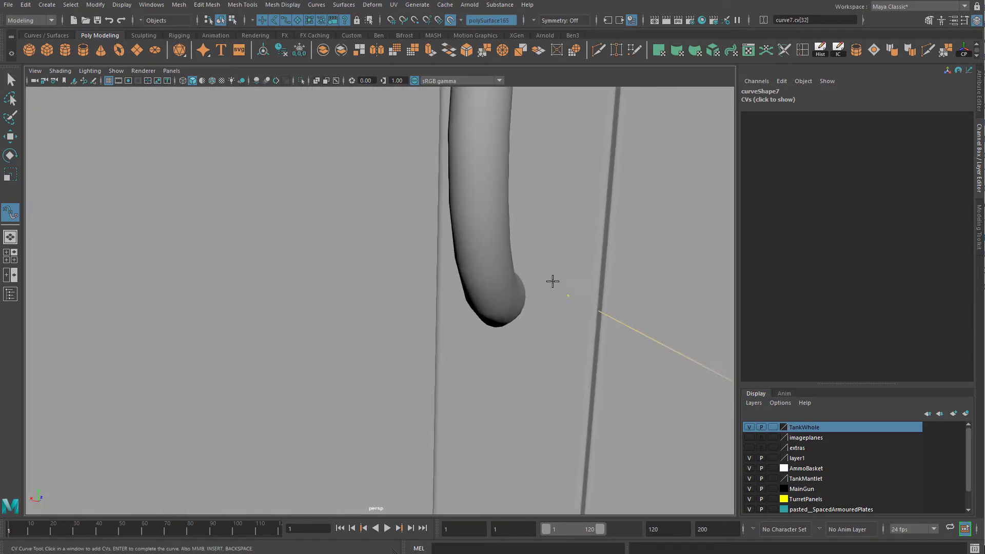
{"action": "left_click", "coordinate": [517, 267]}
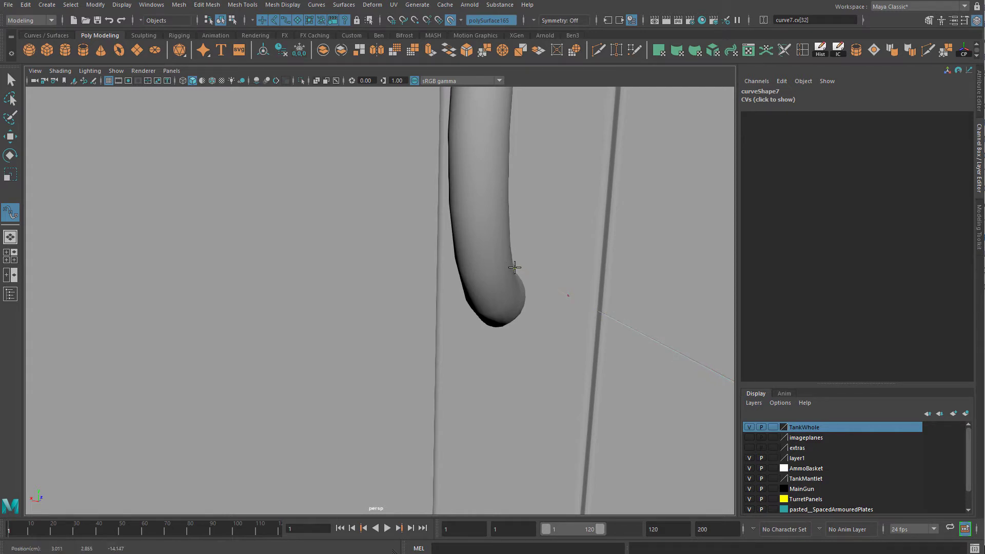
{"action": "left_click", "coordinate": [11, 80]}
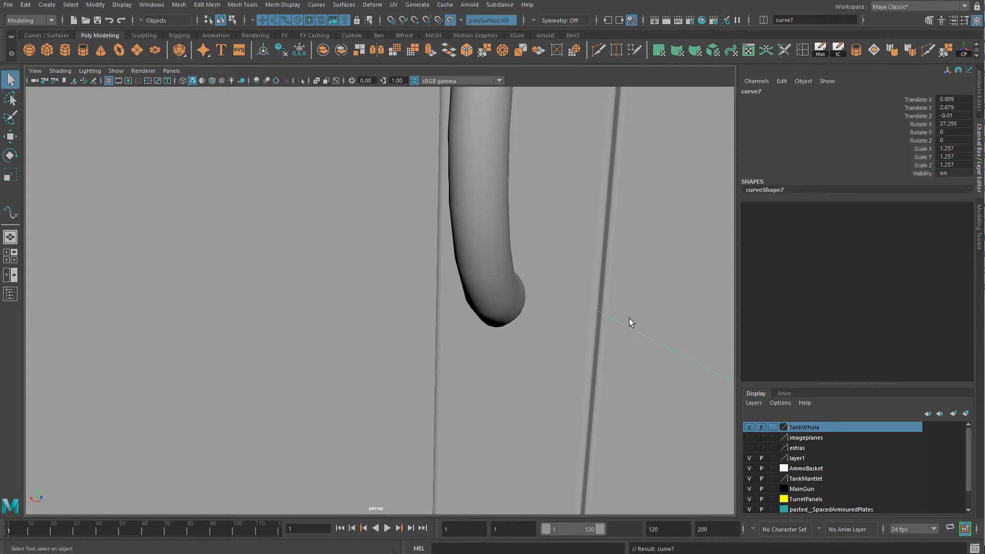
Set the TankWhole layer to Reference and raise the rope curve's control vertex beside the centre hook slightly
{"action": "left_click", "coordinate": [772, 426]}
{"action": "left_click", "coordinate": [772, 426]}
{"action": "right_click_drag", "start_coordinate": [617, 322], "coordinate": [559, 309]}
{"action": "left_click_drag", "start_coordinate": [556, 281], "coordinate": [589, 309]}
{"action": "key", "text": "w"}
{"action": "left_click_drag", "start_coordinate": [575, 249], "coordinate": [584, 267]}
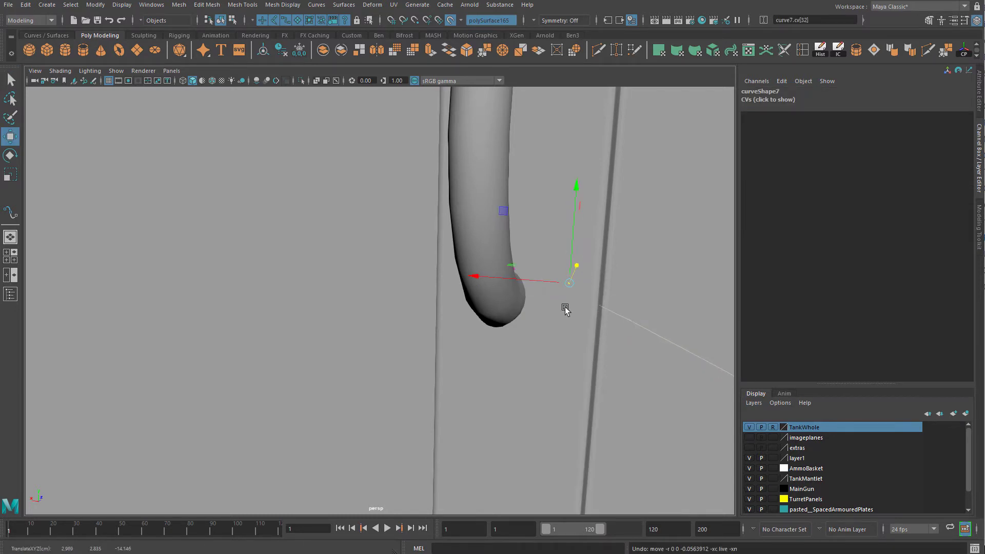
Turn off the live surface and move the control vertex beside the centre hook in depth and sideways to fit the hook
{"action": "left_click_drag", "start_coordinate": [565, 308], "coordinate": [534, 307], "text": "alt"}
{"action": "mouse_move", "coordinate": [323, 227]}
{"action": "left_mouse_down"}
{"action": "mouse_move", "coordinate": [265, 247]}
{"action": "mouse_move", "coordinate": [316, 230]}
{"action": "left_mouse_up"}
{"action": "key", "text": "ctrl+z"}
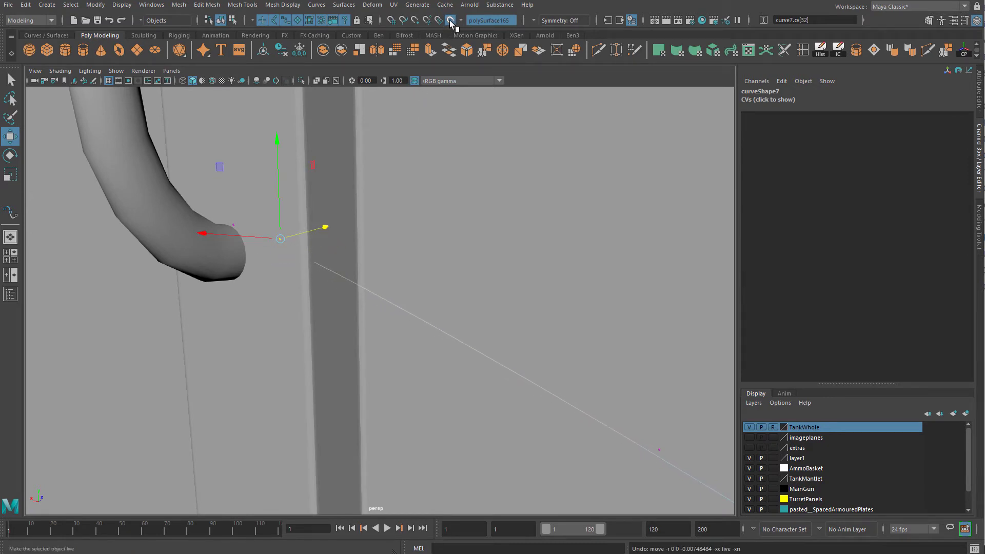
{"action": "left_click", "coordinate": [450, 21]}
{"action": "left_click_drag", "start_coordinate": [323, 227], "coordinate": [306, 232]}
{"action": "left_click_drag", "start_coordinate": [203, 237], "coordinate": [289, 253]}
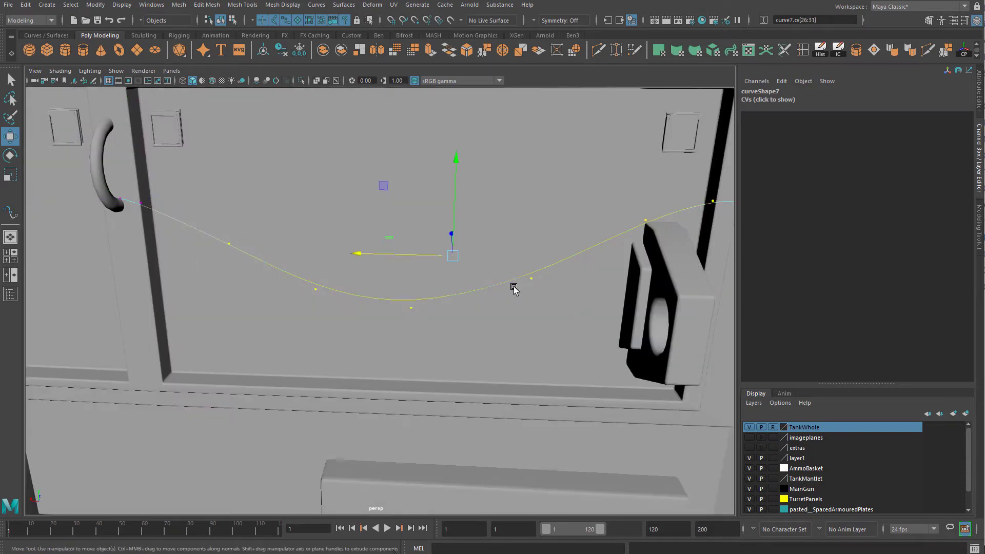
Move the control vertices of the rope's sagging span in depth, leaving out the vertex nearest the knot
{"action": "key", "text": "ctrl+z"}
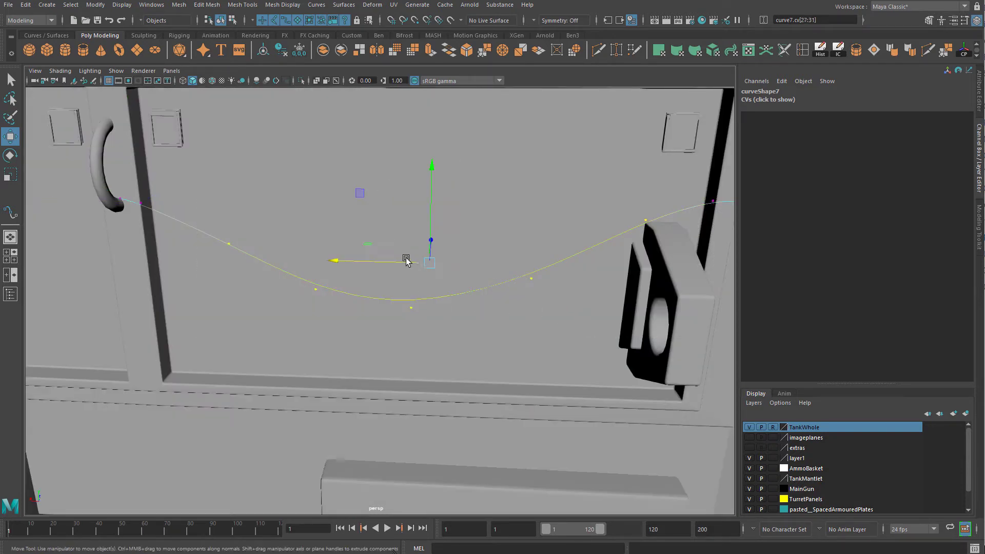
{"action": "left_click_drag", "start_coordinate": [433, 240], "coordinate": [442, 279]}
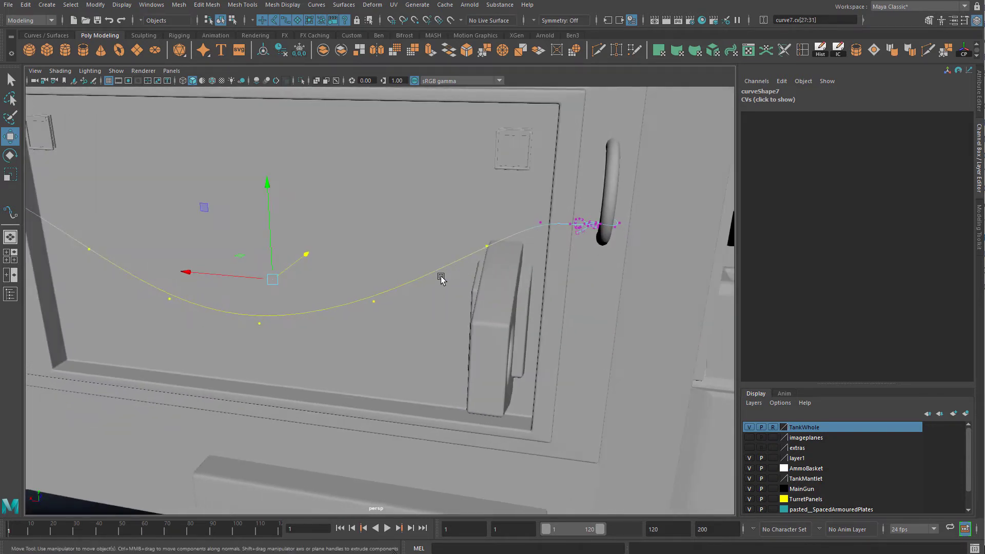
{"action": "middle_click_drag", "start_coordinate": [442, 279], "coordinate": [733, 331], "text": "alt"}
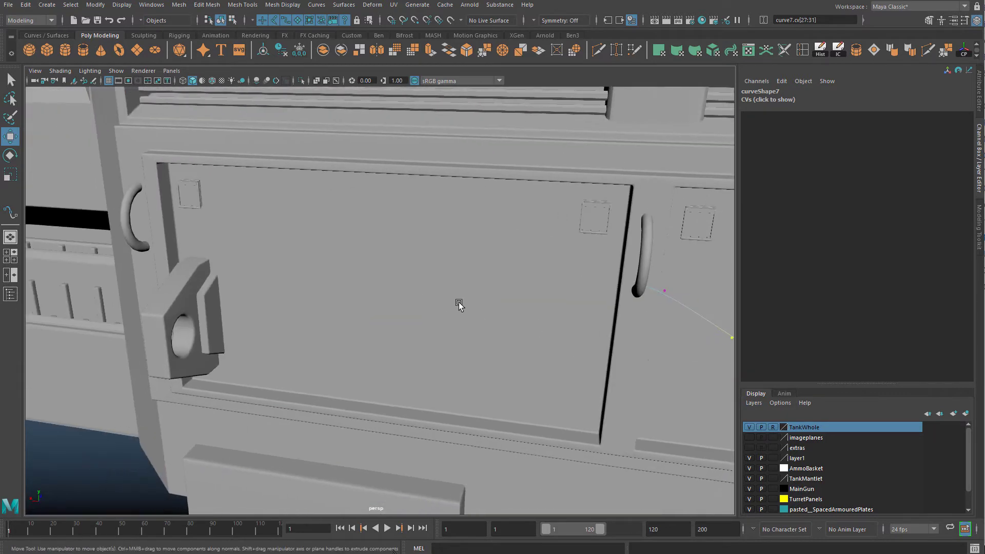
{"action": "right_click_drag", "start_coordinate": [459, 306], "coordinate": [433, 288], "text": "alt"}
{"action": "left_click_drag", "start_coordinate": [432, 288], "coordinate": [492, 282], "text": "alt"}
{"action": "middle_click_drag", "start_coordinate": [492, 282], "coordinate": [462, 281], "text": "alt"}
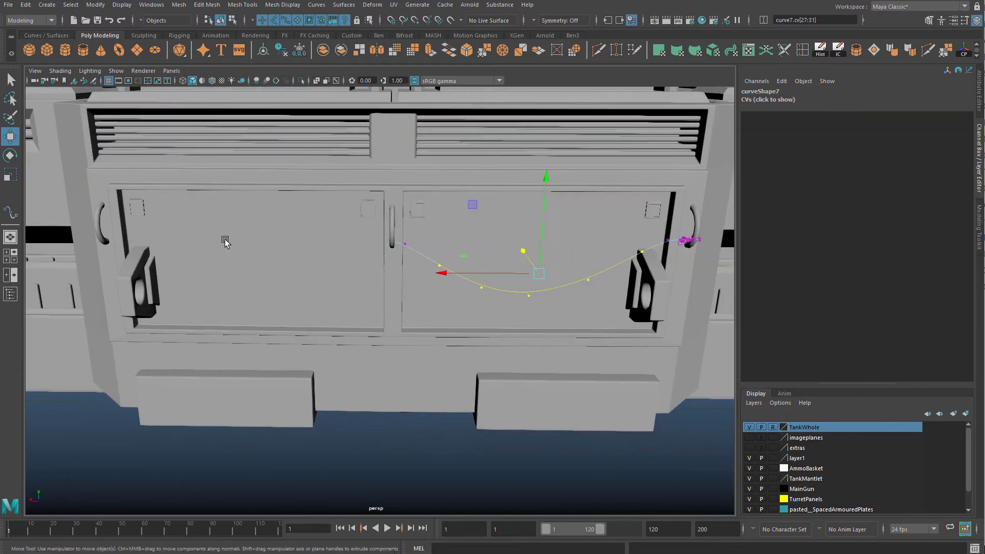
{"action": "left_click_drag", "start_coordinate": [469, 317], "coordinate": [406, 293], "text": "alt"}
{"action": "right_click_drag", "start_coordinate": [407, 293], "coordinate": [389, 306], "text": "alt"}
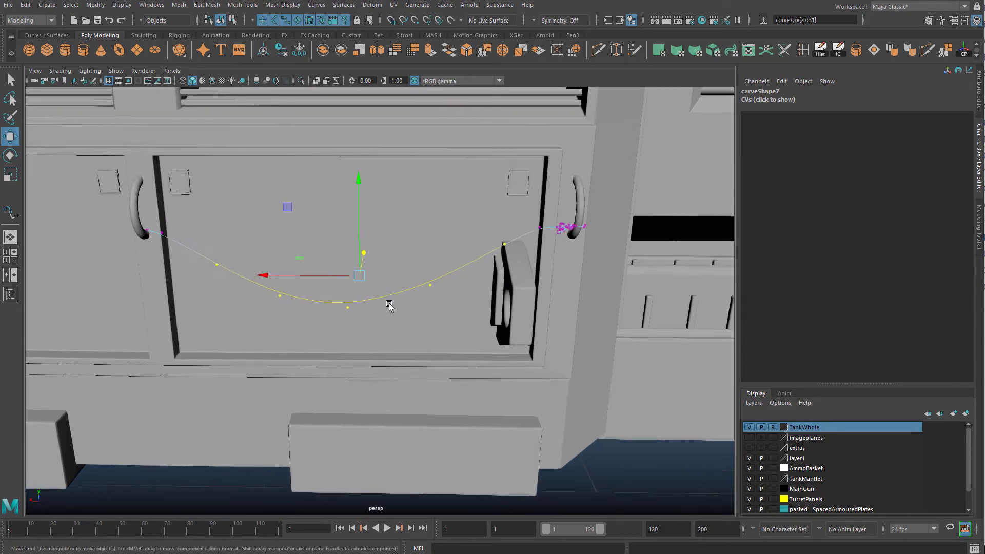
Select the control vertex at the rope's loose end and narrow its soft selection falloff to the tail of the knot
{"action": "right_click_drag", "start_coordinate": [323, 326], "coordinate": [605, 482], "text": "alt"}
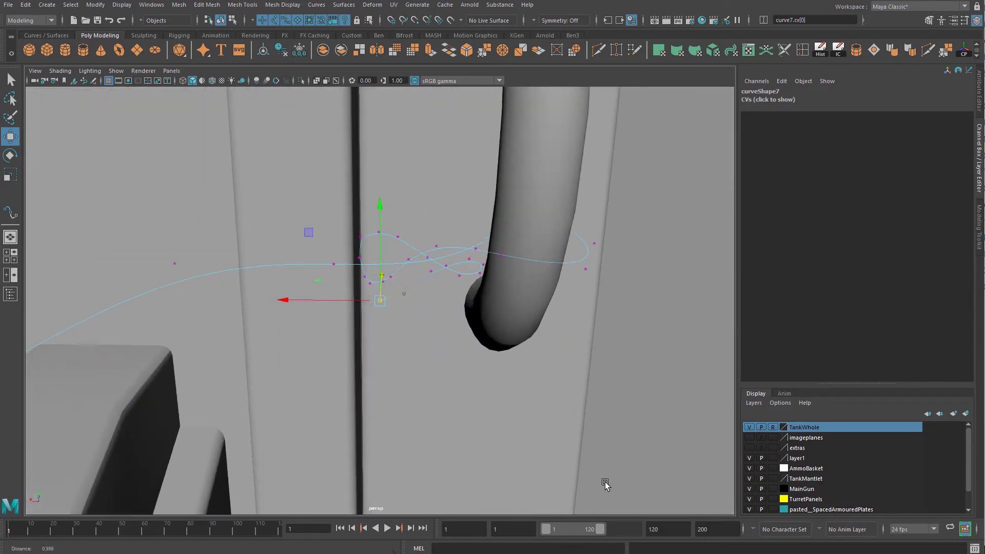
{"action": "left_click_drag", "start_coordinate": [605, 485], "coordinate": [406, 336], "text": "alt"}
{"action": "key", "text": "b"}
{"action": "left_click_drag", "start_coordinate": [406, 336], "coordinate": [476, 321]}
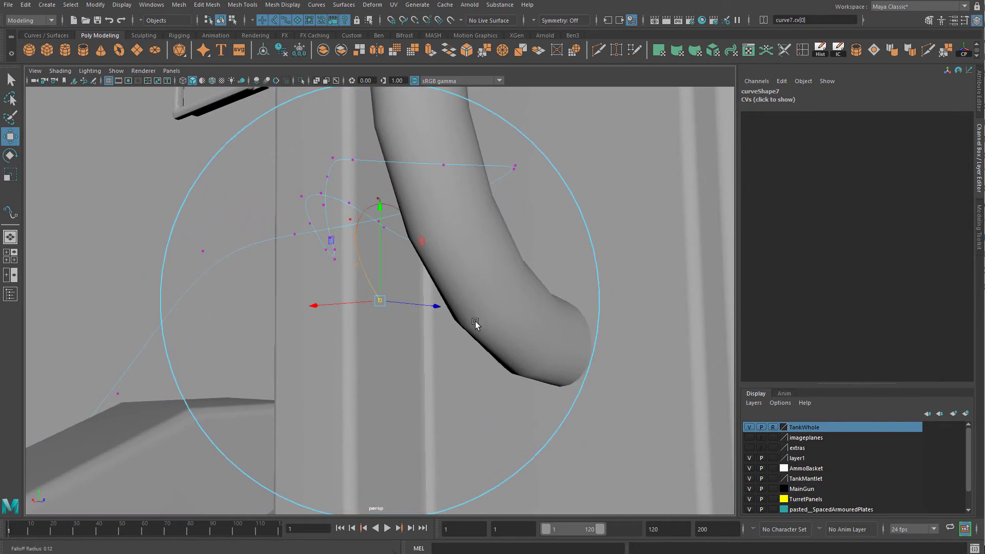
{"action": "right_click_drag", "start_coordinate": [377, 300], "coordinate": [338, 296]}
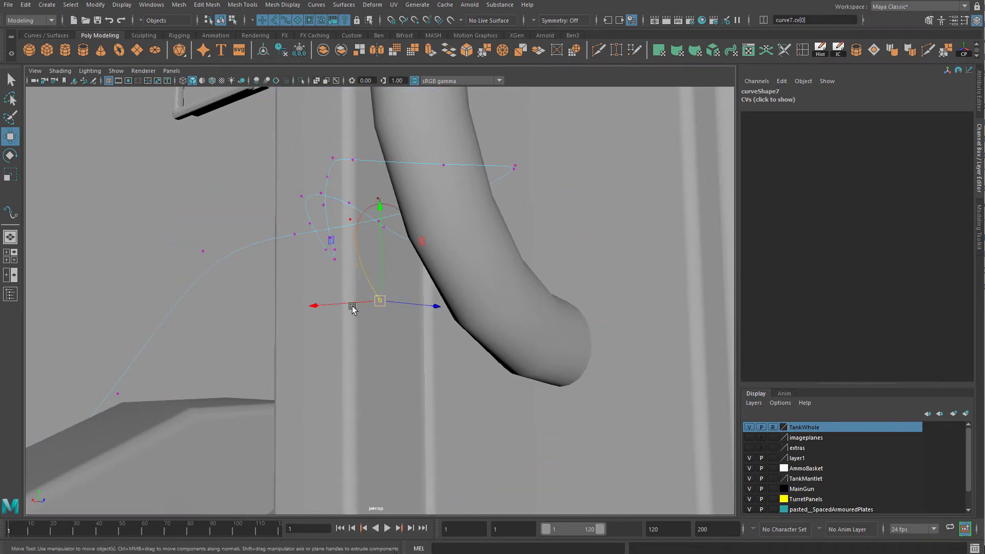
{"action": "key", "text": "b"}
{"action": "left_click_drag", "start_coordinate": [349, 311], "coordinate": [368, 316]}
{"action": "middle_click_drag", "start_coordinate": [334, 281], "coordinate": [316, 266]}
{"action": "left_click_drag", "start_coordinate": [345, 273], "coordinate": [352, 302], "text": "alt"}
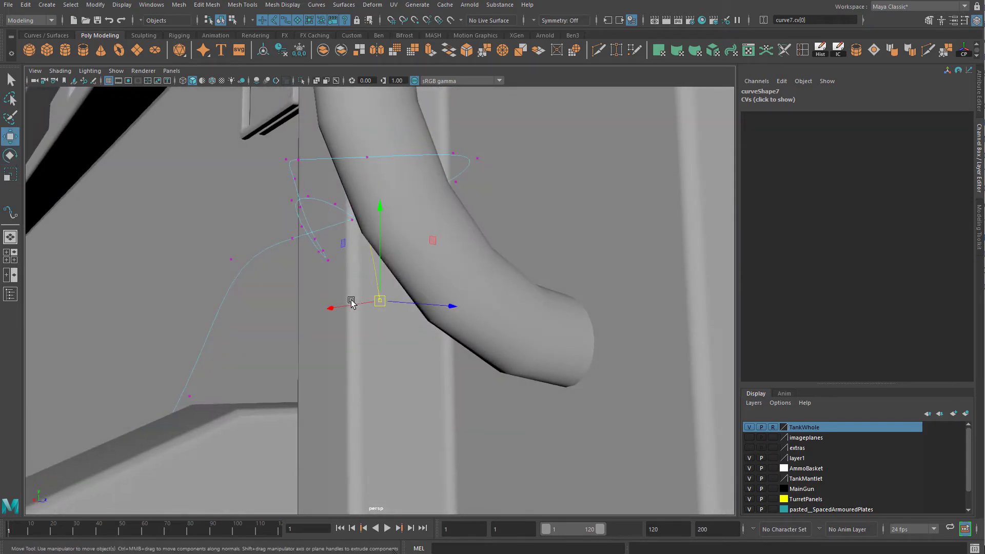
{"action": "left_click_drag", "start_coordinate": [336, 259], "coordinate": [420, 362], "text": "alt"}
{"action": "left_click_drag", "start_coordinate": [420, 362], "coordinate": [446, 318], "text": "alt"}
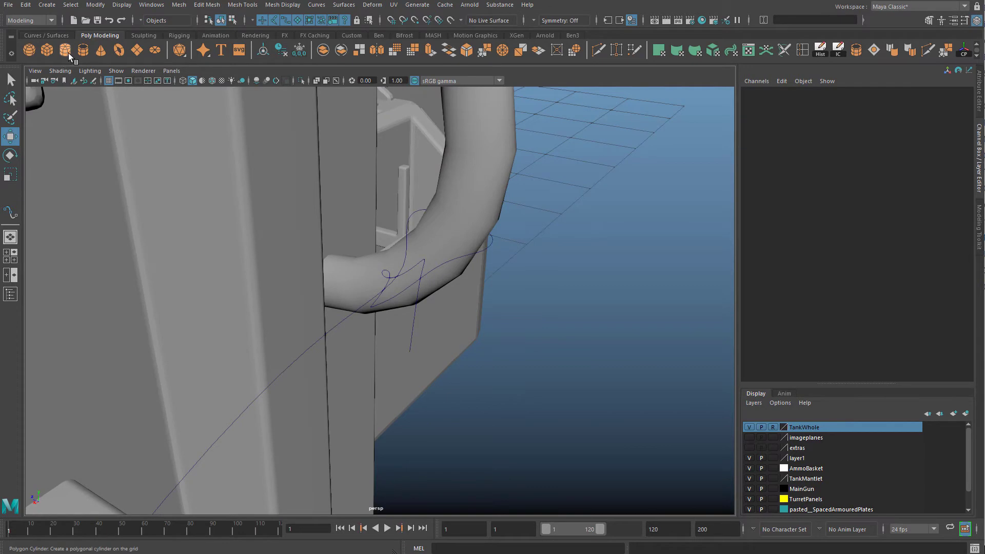
{"action": "left_click", "coordinate": [63, 51]}
{"action": "left_click_drag", "start_coordinate": [328, 369], "coordinate": [356, 377], "text": "alt"}
{"action": "middle_click_drag", "start_coordinate": [356, 377], "coordinate": [384, 284], "text": "alt"}
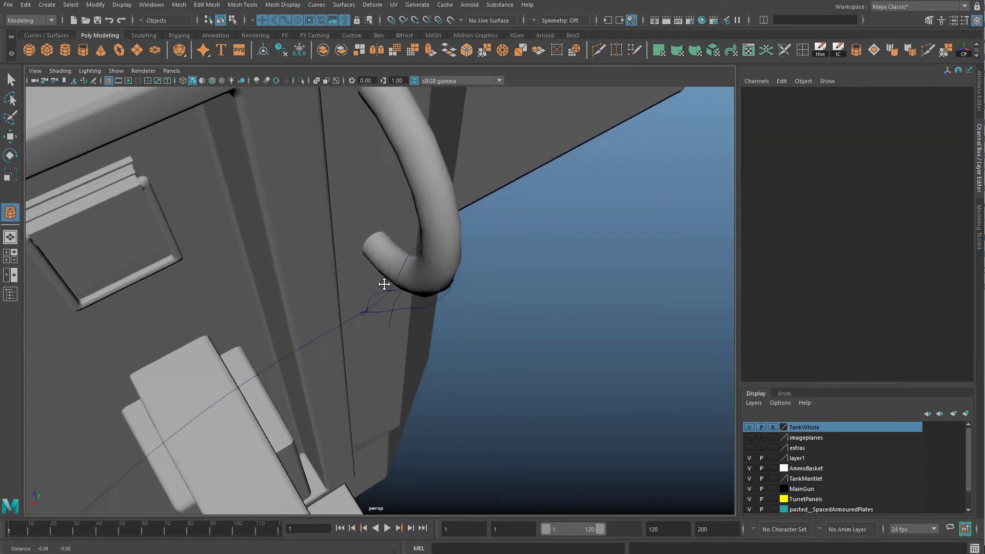
{"action": "right_click_drag", "start_coordinate": [393, 318], "coordinate": [377, 304], "text": "alt"}
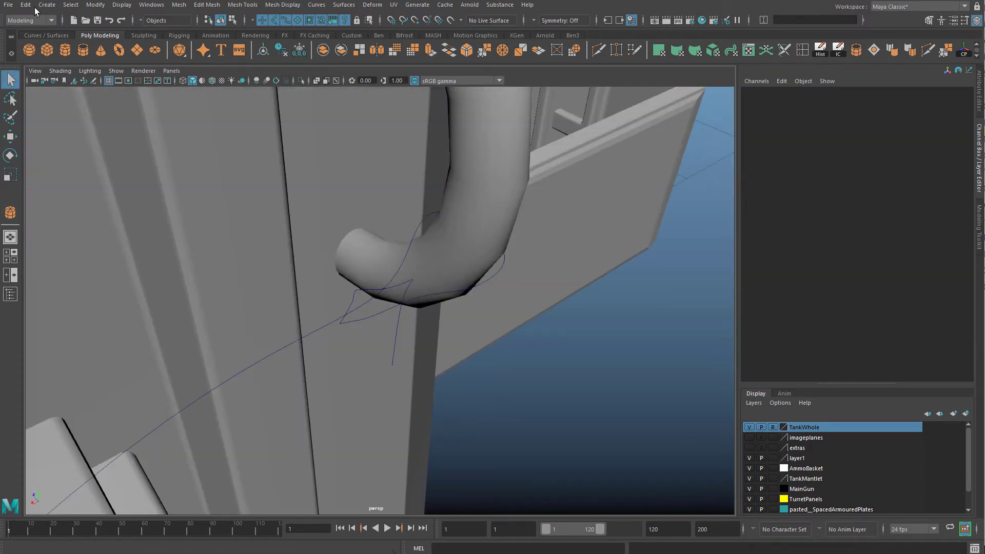
{"action": "left_click", "coordinate": [47, 5]}
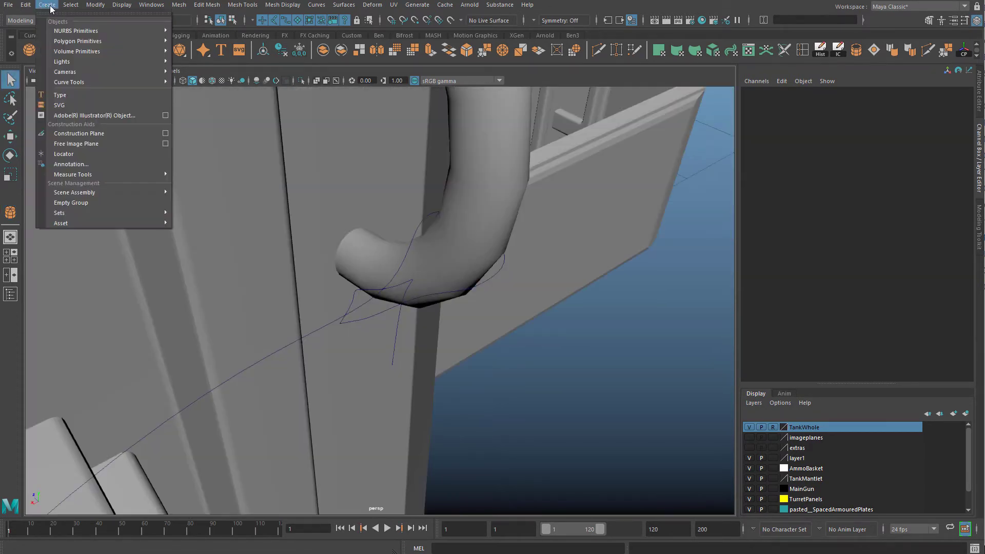
{"action": "mouse_move", "coordinate": [77, 38]}
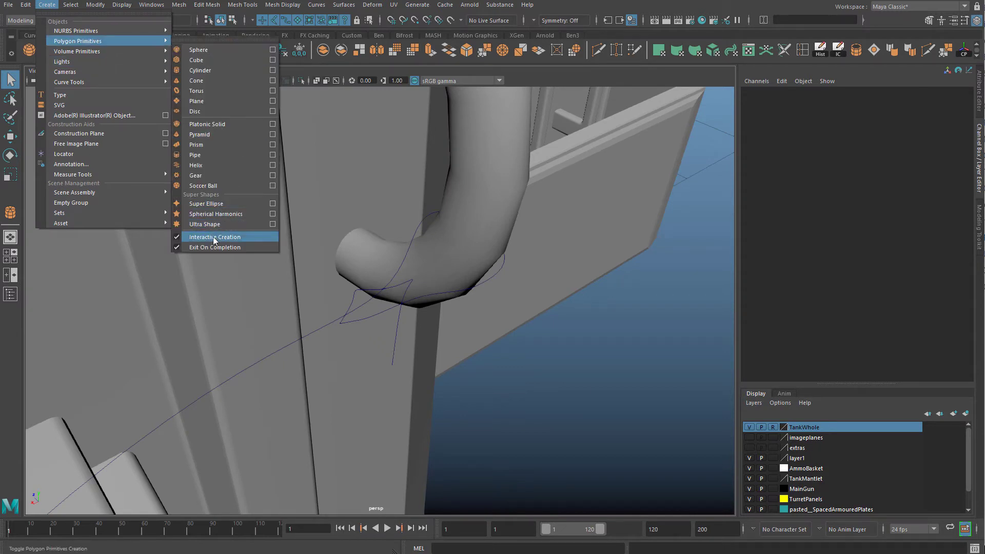
{"action": "left_click", "coordinate": [380, 245]}
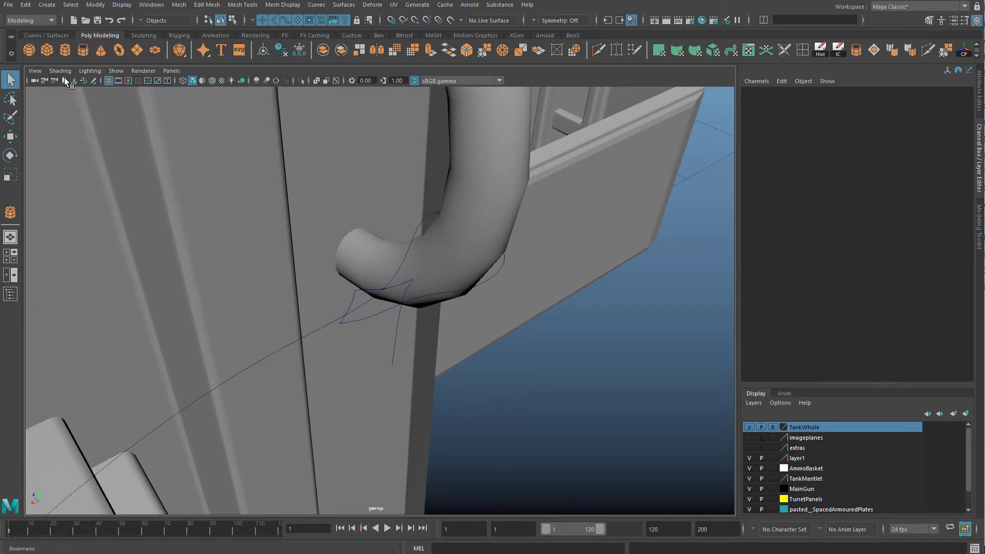
Draw a polygon cylinder of about 0.016 radius and 0.037 height, scale it to about 0.561 and place it below the rope curve's loose end
{"action": "left_click", "coordinate": [64, 51]}
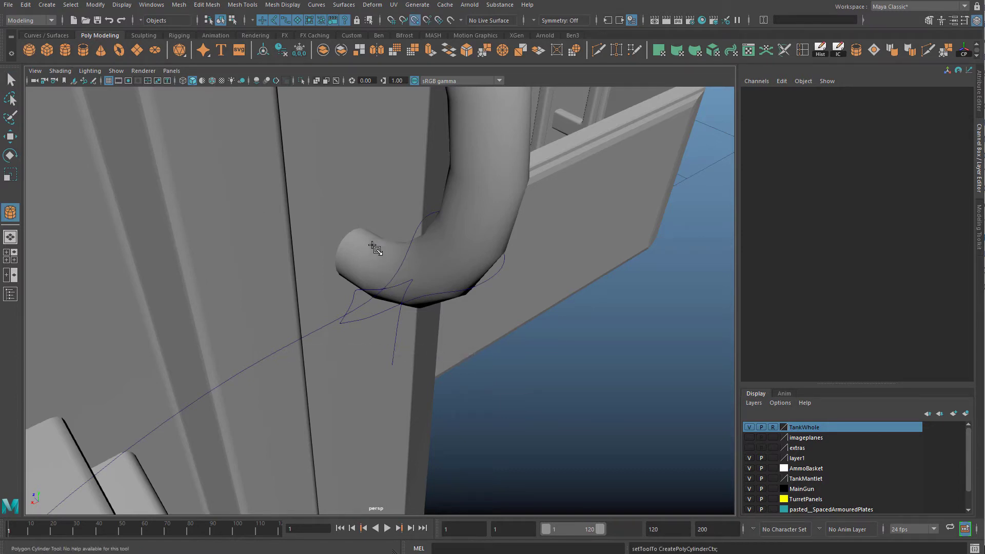
{"action": "mouse_move", "coordinate": [370, 245]}
{"action": "left_mouse_down"}
{"action": "mouse_move", "coordinate": [403, 233]}
{"action": "mouse_move", "coordinate": [377, 239]}
{"action": "mouse_move", "coordinate": [371, 173]}
{"action": "mouse_move", "coordinate": [379, 201]}
{"action": "left_mouse_up"}
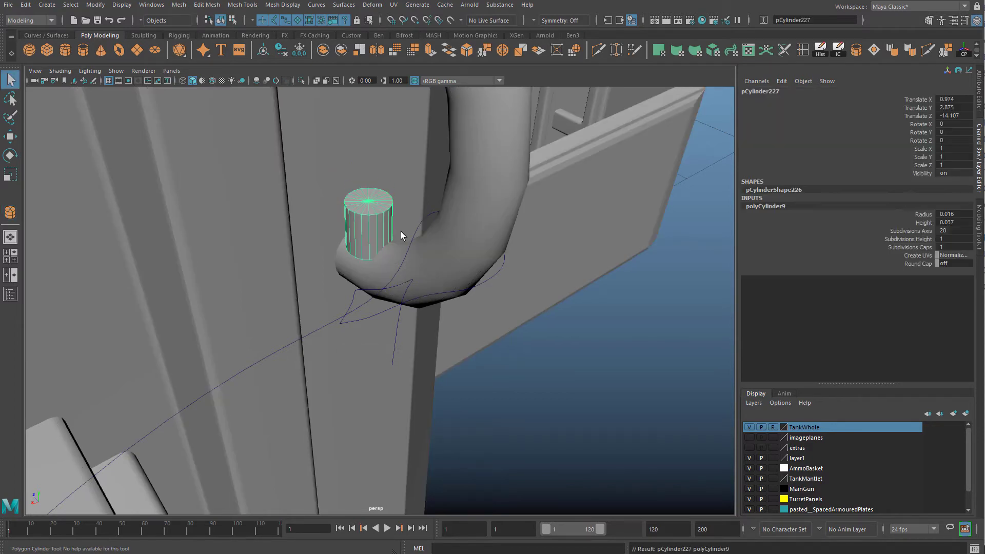
{"action": "scroll", "coordinate": [428, 253], "scroll_direction": "down", "scroll_amount": 8}
{"action": "left_click_drag", "start_coordinate": [554, 371], "coordinate": [489, 336], "text": "alt"}
{"action": "scroll", "coordinate": [593, 441], "scroll_direction": "down", "scroll_amount": 5}
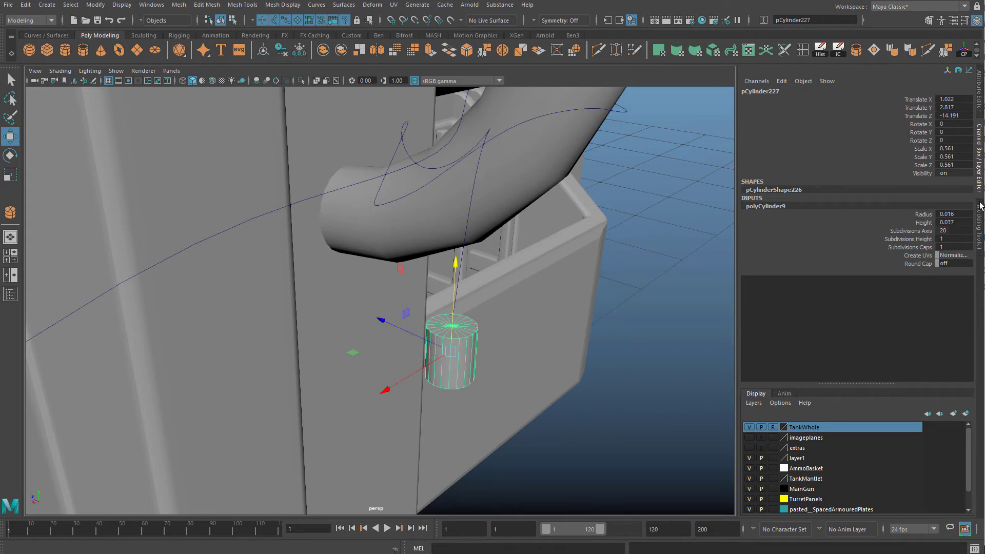
Set the cylinder's axis subdivisions to 8
{"action": "left_click", "coordinate": [980, 95]}
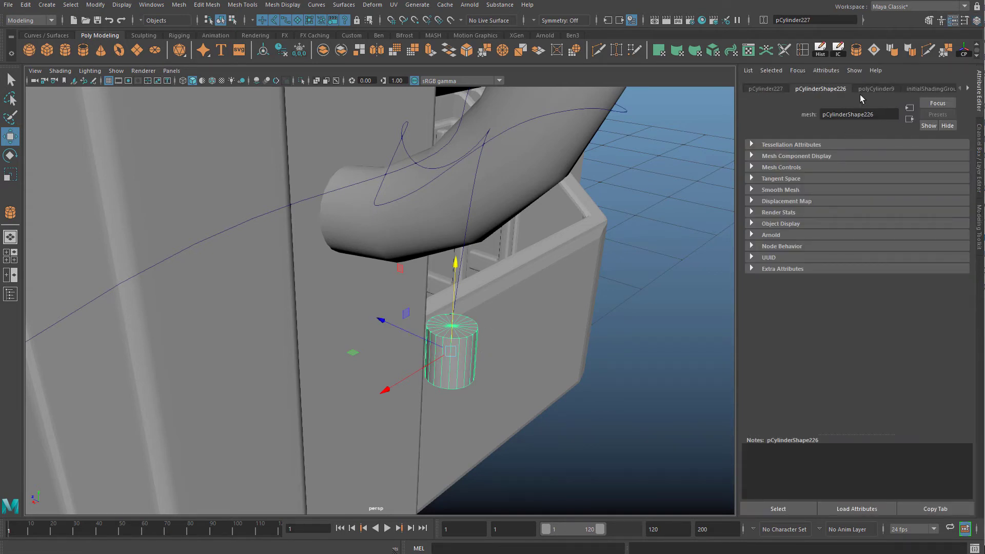
{"action": "left_click", "coordinate": [874, 88]}
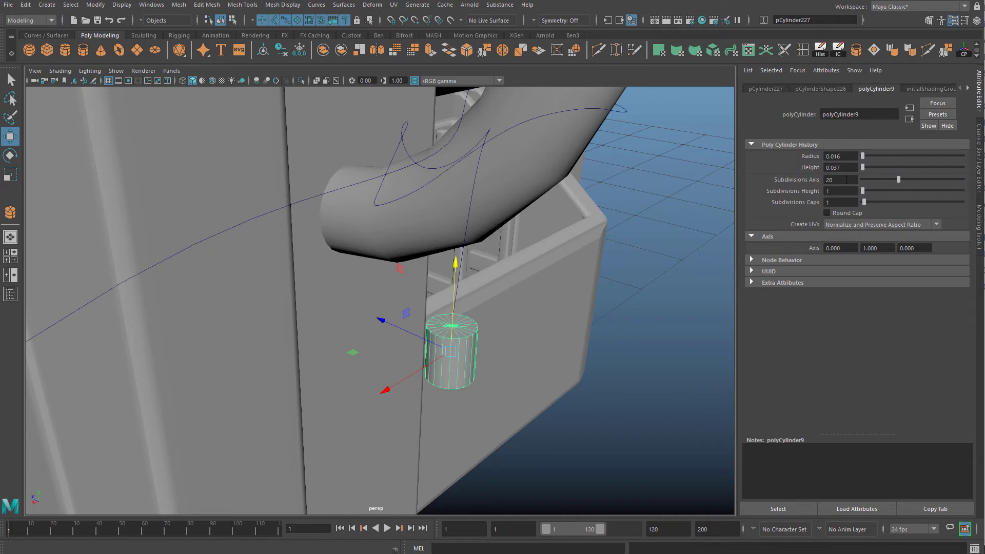
{"action": "left_click", "coordinate": [845, 179]}
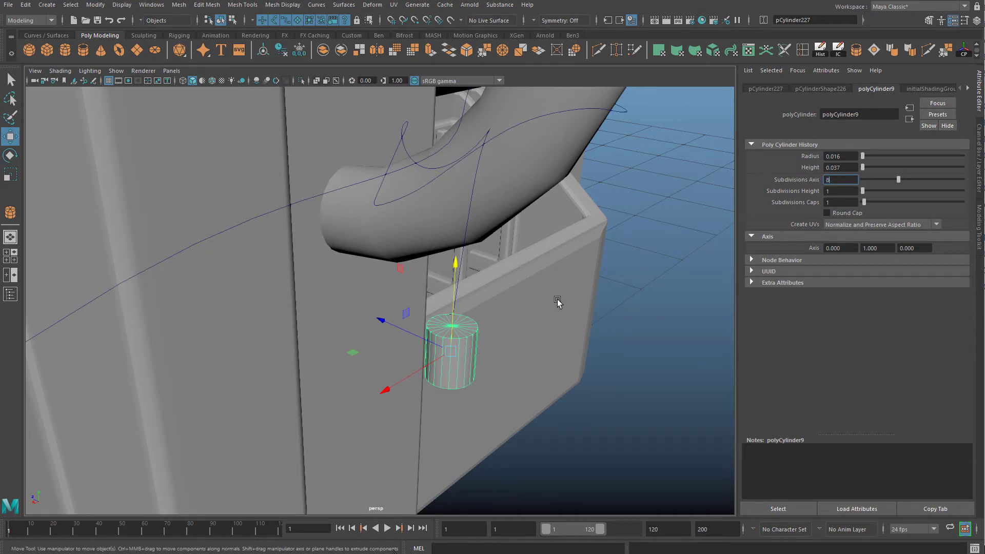
{"action": "key", "text": "Return"}
{"action": "left_click_drag", "start_coordinate": [474, 347], "coordinate": [434, 345], "text": "alt"}
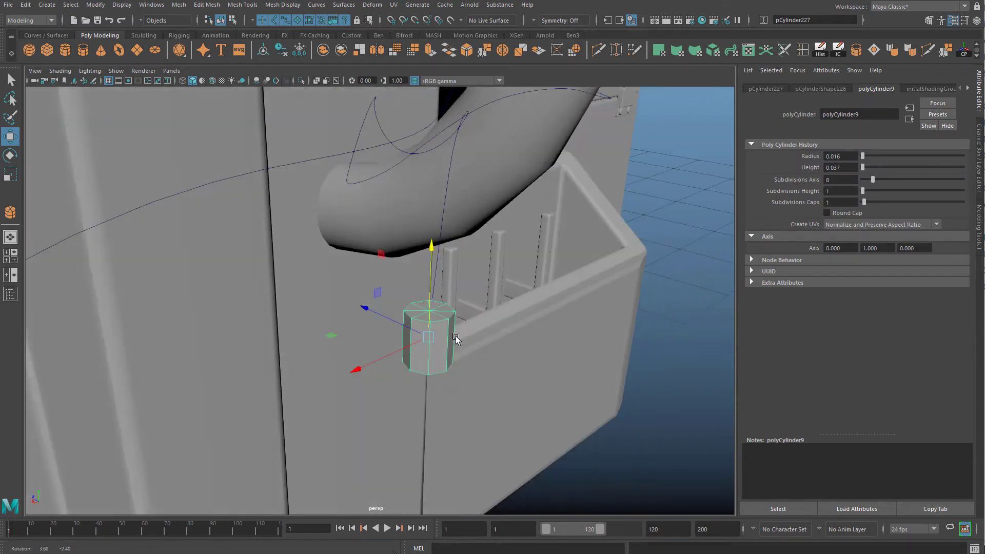
Scale the cylinder uniformly down to about 0.237 to suit the rope's thickness
{"action": "right_click_drag", "start_coordinate": [442, 285], "coordinate": [442, 321]}
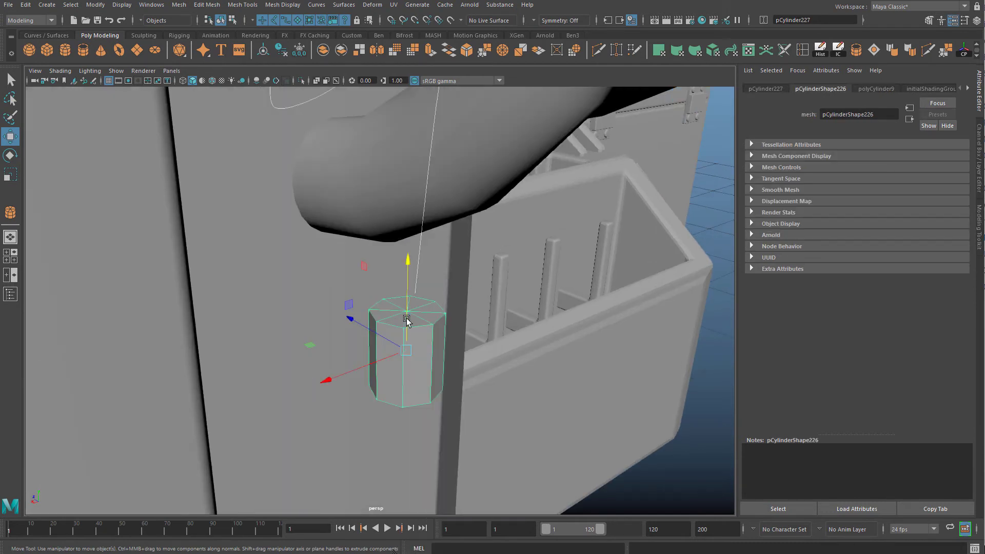
{"action": "key", "text": "r"}
{"action": "left_click_drag", "start_coordinate": [404, 349], "coordinate": [372, 310]}
{"action": "key", "text": "ctrl+z"}
{"action": "left_click", "coordinate": [471, 332]}
{"action": "left_click", "coordinate": [421, 338]}
{"action": "key", "text": "w"}
{"action": "scroll", "coordinate": [398, 349], "scroll_direction": "down", "scroll_amount": 5}
{"action": "scroll", "coordinate": [371, 310], "scroll_direction": "up", "scroll_amount": 5}
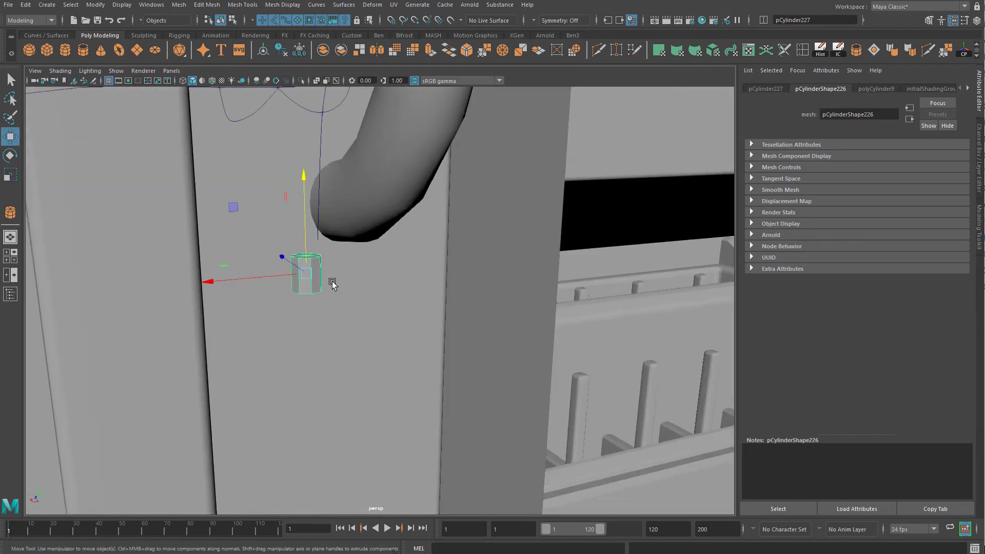
{"action": "key", "text": "r"}
{"action": "left_click_drag", "start_coordinate": [309, 278], "coordinate": [249, 278]}
{"action": "key", "text": "w"}
Select the cylinder's upper cap faces together with the rope curve and extrude the faces along the curve
{"action": "left_click_drag", "start_coordinate": [359, 265], "coordinate": [439, 291], "text": "alt"}
{"action": "mouse_move", "coordinate": [464, 296]}
{"action": "right_mouse_down"}
{"action": "mouse_move", "coordinate": [465, 326]}
{"action": "mouse_move", "coordinate": [502, 301]}
{"action": "mouse_move", "coordinate": [455, 290]}
{"action": "mouse_move", "coordinate": [477, 292]}
{"action": "right_mouse_up"}
{"action": "middle_click_drag", "start_coordinate": [477, 293], "coordinate": [438, 337], "text": "alt"}
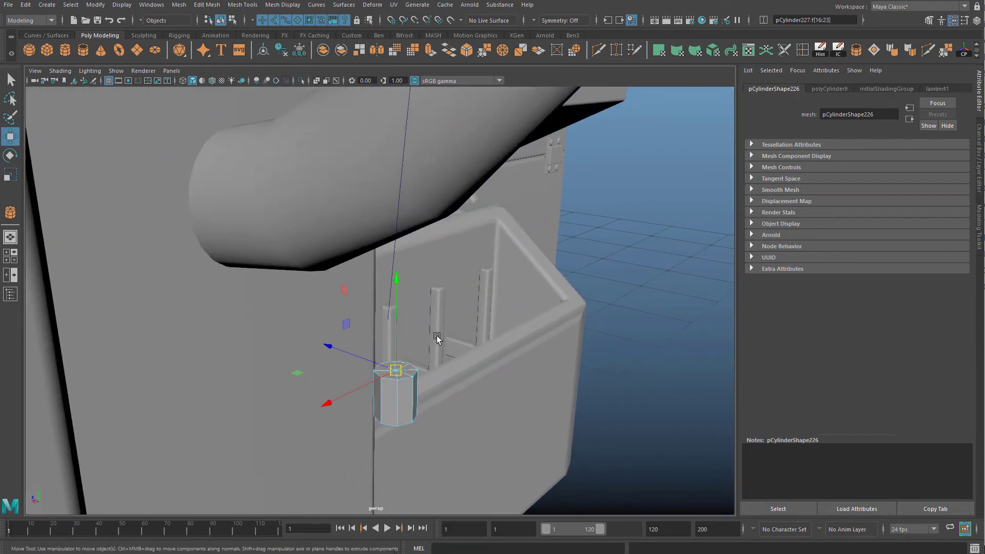
{"action": "mouse_move", "coordinate": [437, 336]}
{"action": "right_mouse_down", "text": "alt"}
{"action": "mouse_move", "coordinate": [439, 345]}
{"action": "mouse_move", "coordinate": [442, 334]}
{"action": "right_mouse_up", "text": "alt"}
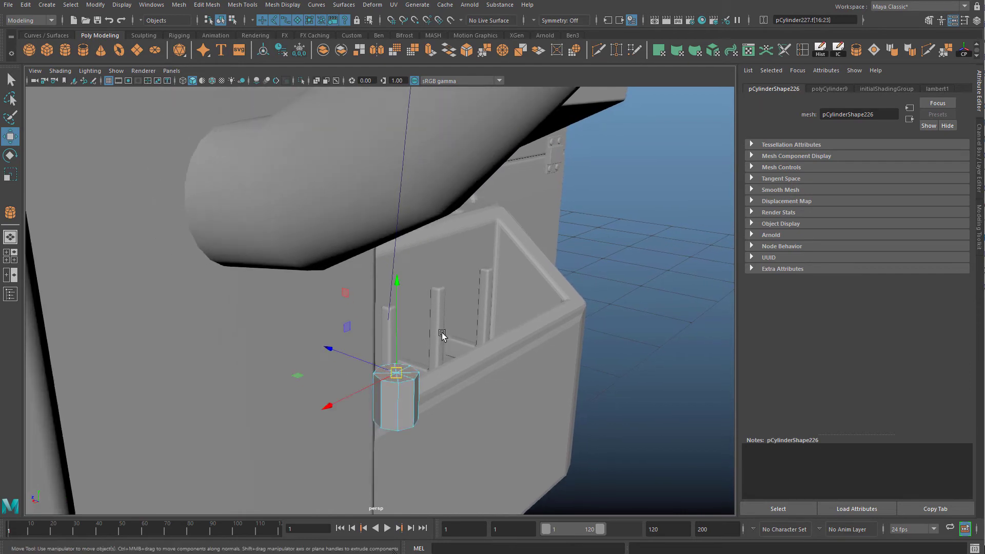
{"action": "left_click", "coordinate": [395, 245]}
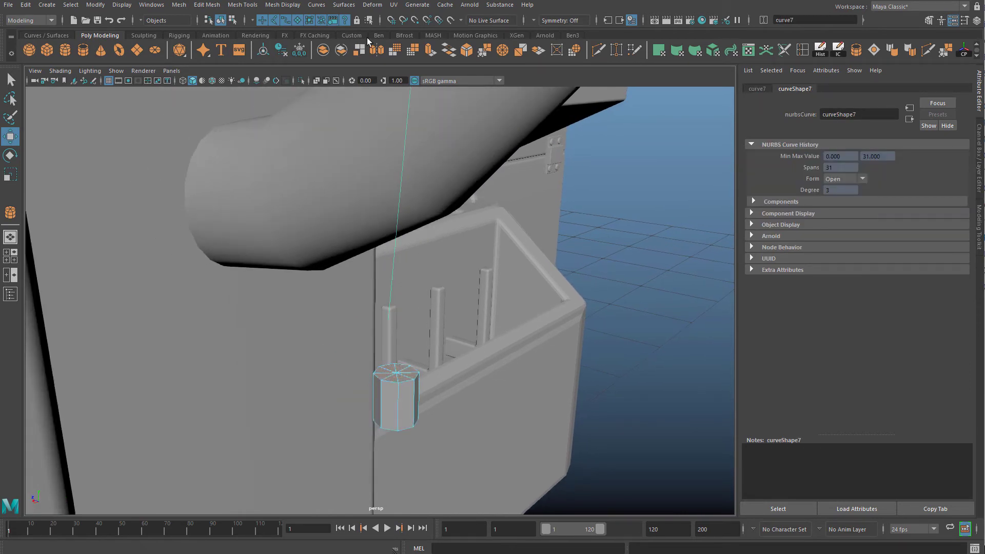
{"action": "left_click", "coordinate": [428, 49]}
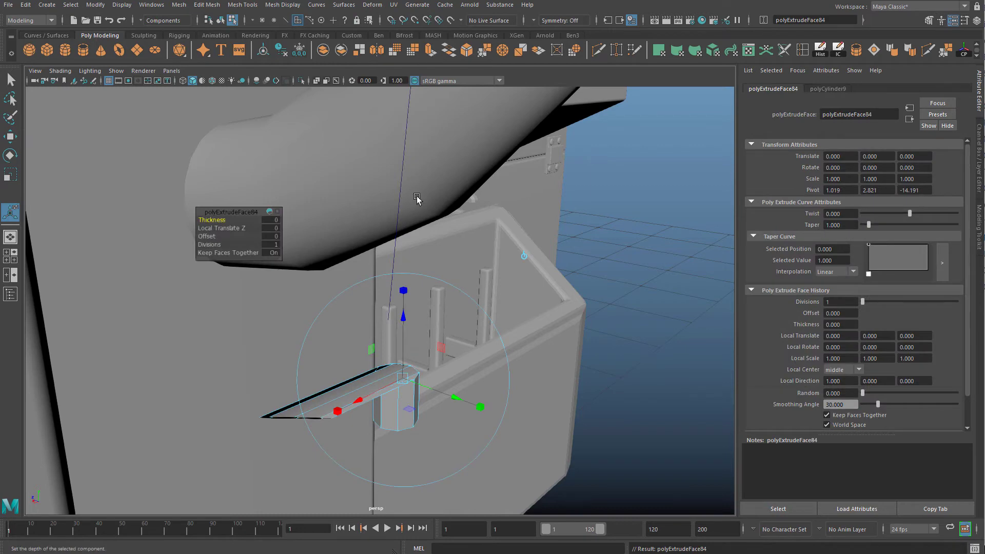
Raise the rope extrusion's divisions to 25 and then further, so the mesh follows the curve through the sagging span and knot
{"action": "key", "text": "bracketleft"}
{"action": "left_click_drag", "start_coordinate": [425, 281], "coordinate": [287, 307], "text": "alt"}
{"action": "middle_click_drag", "start_coordinate": [359, 318], "coordinate": [641, 390], "text": "alt"}
{"action": "left_click_drag", "start_coordinate": [434, 317], "coordinate": [325, 301], "text": "alt"}
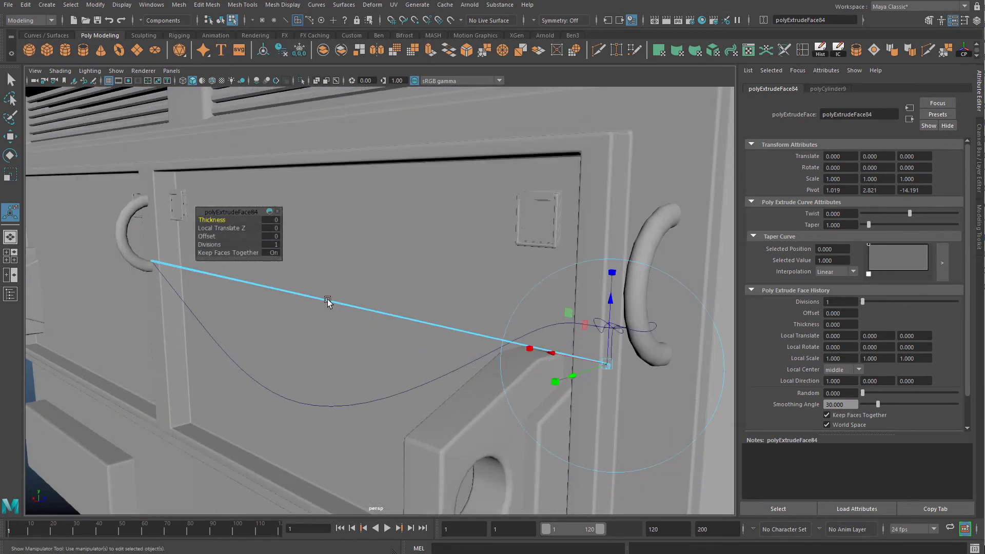
{"action": "left_click_drag", "start_coordinate": [206, 245], "coordinate": [405, 264]}
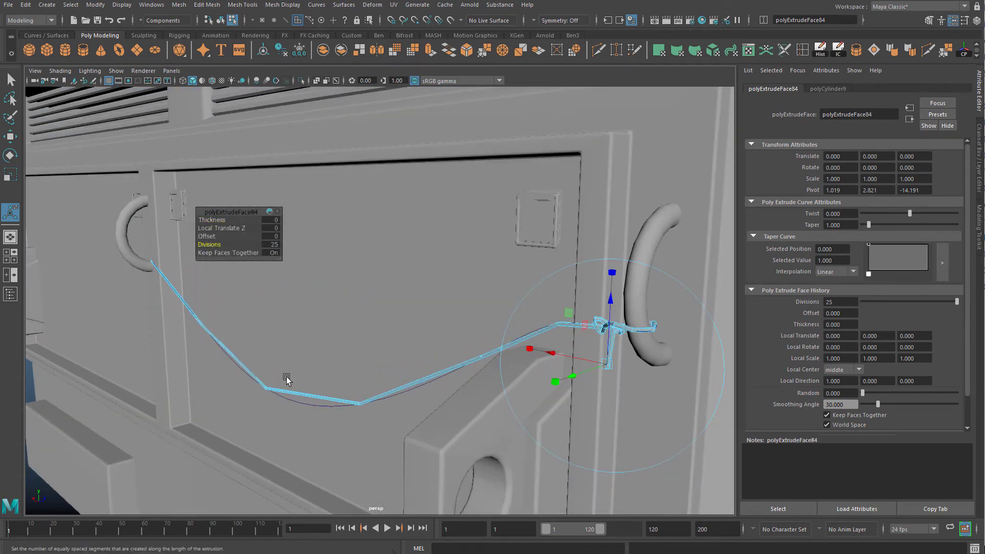
{"action": "left_click_drag", "start_coordinate": [522, 342], "coordinate": [580, 317], "text": "alt"}
{"action": "middle_click_drag", "start_coordinate": [580, 318], "coordinate": [431, 335], "text": "alt"}
{"action": "right_click_drag", "start_coordinate": [431, 336], "coordinate": [513, 259], "text": "alt"}
{"action": "middle_click_drag", "start_coordinate": [512, 259], "coordinate": [417, 318], "text": "alt"}
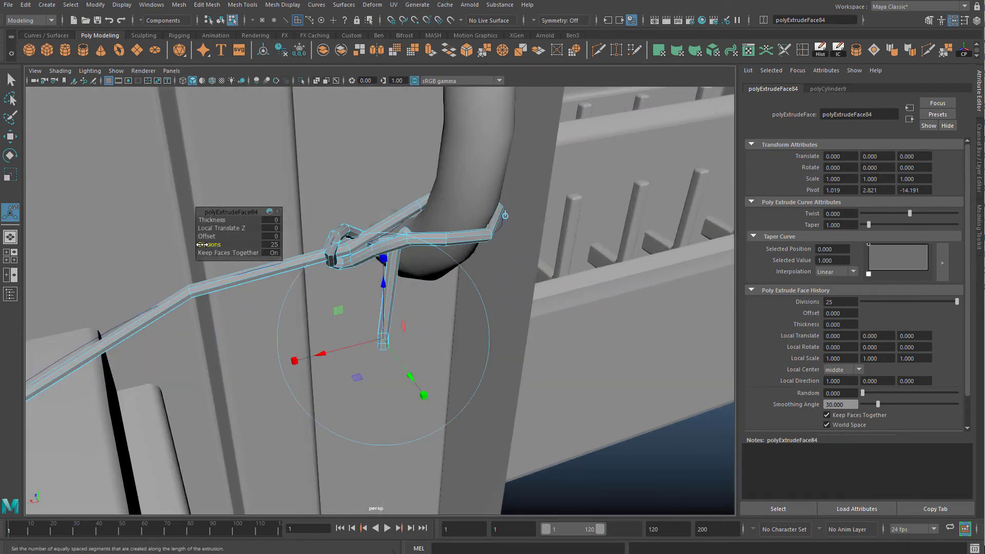
{"action": "left_click", "coordinate": [271, 246]}
{"action": "key", "text": "Return"}
Return the rope mesh to object mode, deselect it and examine the knot around the hook
{"action": "left_click_drag", "start_coordinate": [382, 248], "coordinate": [436, 303], "text": "alt"}
{"action": "middle_click_drag", "start_coordinate": [436, 302], "coordinate": [455, 285], "text": "alt"}
{"action": "left_click_drag", "start_coordinate": [455, 286], "coordinate": [409, 280], "text": "alt"}
{"action": "right_click_drag", "start_coordinate": [409, 280], "coordinate": [461, 250]}
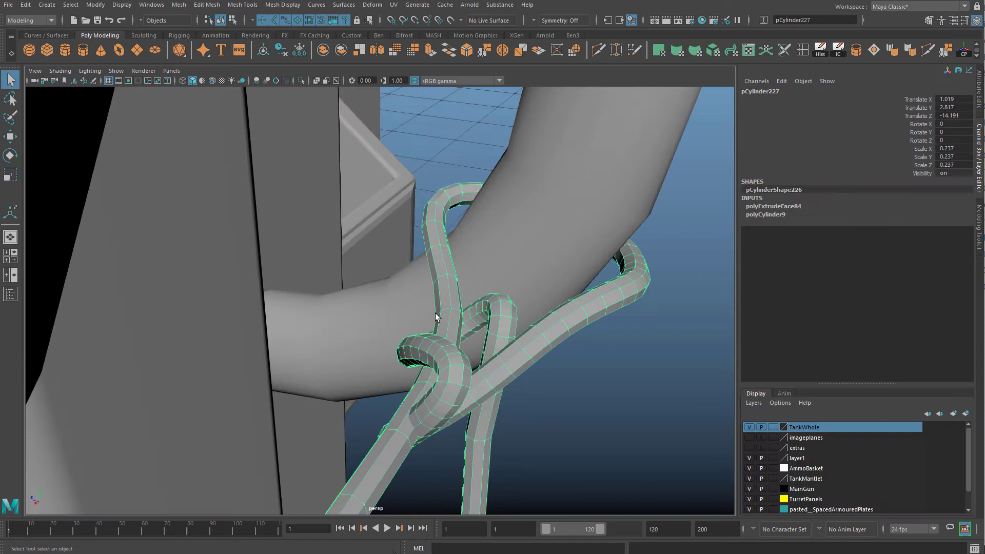
{"action": "right_click_drag", "start_coordinate": [434, 285], "coordinate": [436, 290]}
{"action": "left_click", "coordinate": [555, 398]}
{"action": "left_click_drag", "start_coordinate": [555, 397], "coordinate": [517, 385], "text": "alt"}
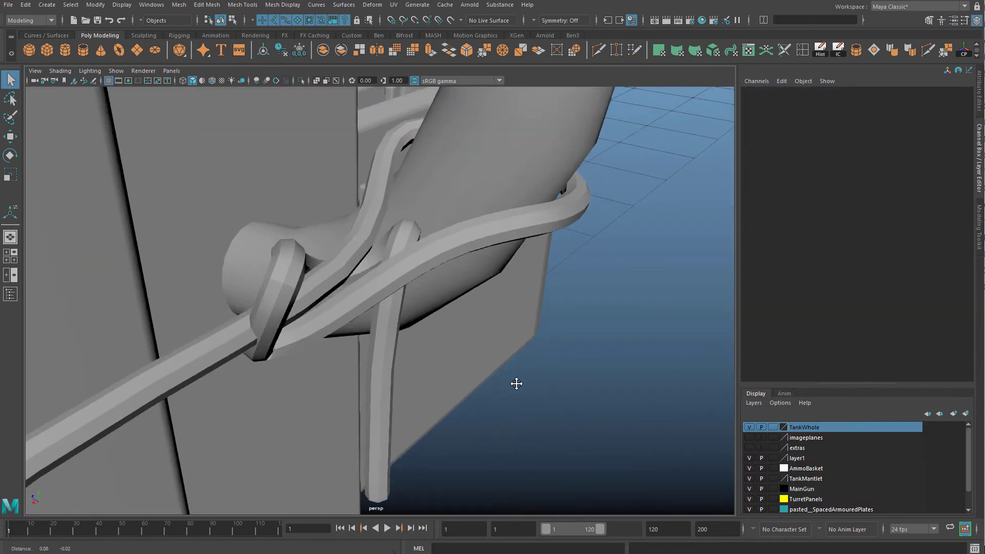
{"action": "middle_click_drag", "start_coordinate": [517, 385], "coordinate": [390, 368], "text": "alt"}
Soften all edges of the rope mesh so that it shades smoothly
{"action": "left_click", "coordinate": [430, 270]}
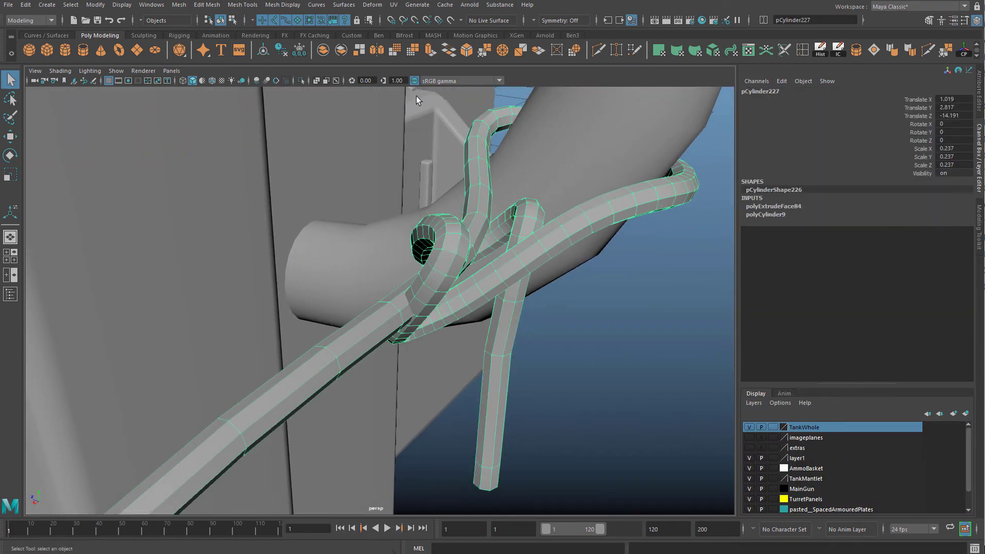
{"action": "left_click", "coordinate": [282, 4]}
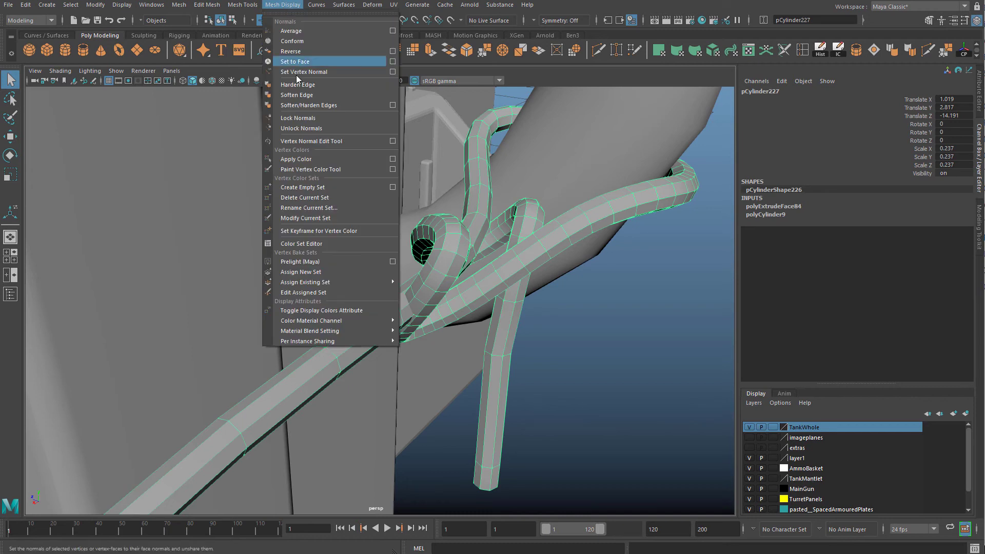
{"action": "left_click", "coordinate": [310, 106]}
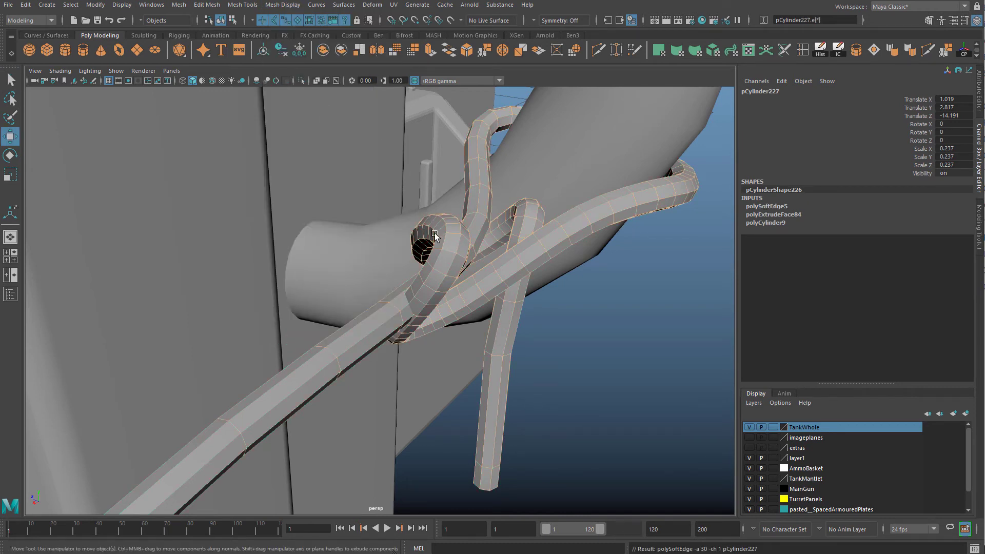
{"action": "left_click", "coordinate": [283, 4]}
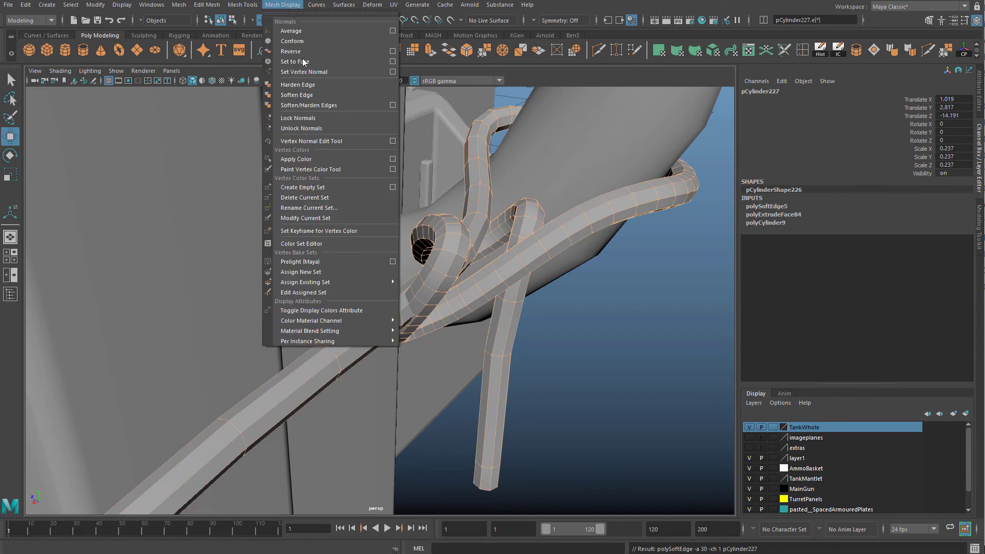
{"action": "left_click", "coordinate": [313, 86]}
{"action": "left_click", "coordinate": [611, 357]}
{"action": "left_click_drag", "start_coordinate": [545, 326], "coordinate": [513, 260], "text": "alt"}
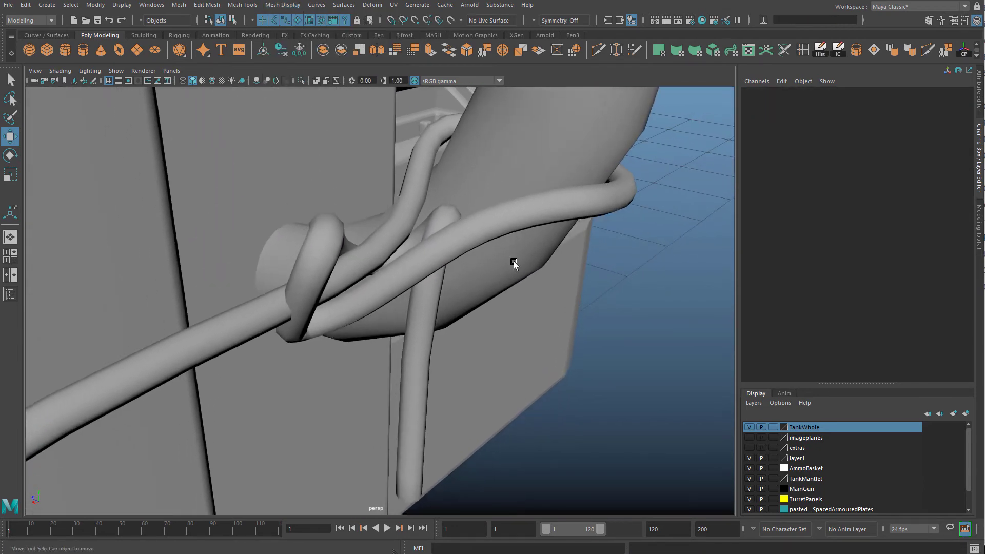
Select the rope mesh, check its knot around the hook and add the mesh to the TankWhole layer
{"action": "left_click", "coordinate": [324, 270]}
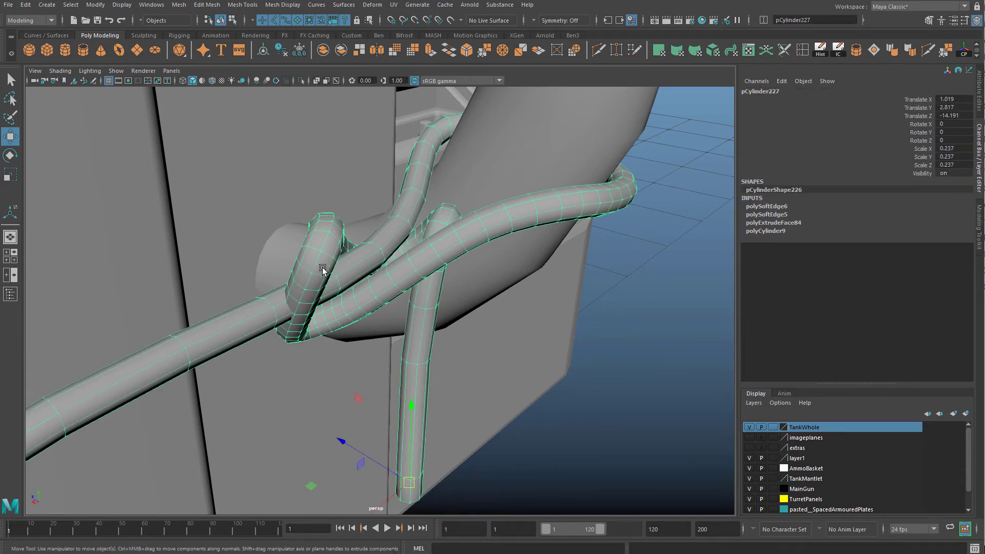
{"action": "left_click_drag", "start_coordinate": [315, 286], "coordinate": [439, 310], "text": "alt"}
{"action": "right_click_drag", "start_coordinate": [439, 310], "coordinate": [449, 319], "text": "alt"}
{"action": "middle_click_drag", "start_coordinate": [450, 319], "coordinate": [368, 291], "text": "alt"}
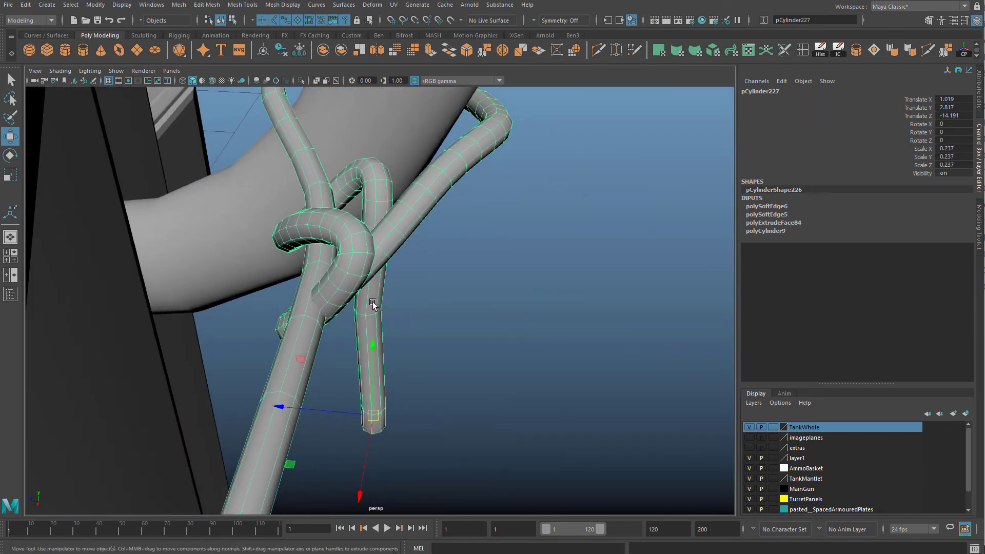
{"action": "mouse_move", "coordinate": [373, 303]}
{"action": "left_mouse_down", "text": "alt"}
{"action": "mouse_move", "coordinate": [361, 306]}
{"action": "mouse_move", "coordinate": [386, 298]}
{"action": "left_mouse_up", "text": "alt"}
{"action": "middle_click_drag", "start_coordinate": [386, 297], "coordinate": [433, 351], "text": "alt"}
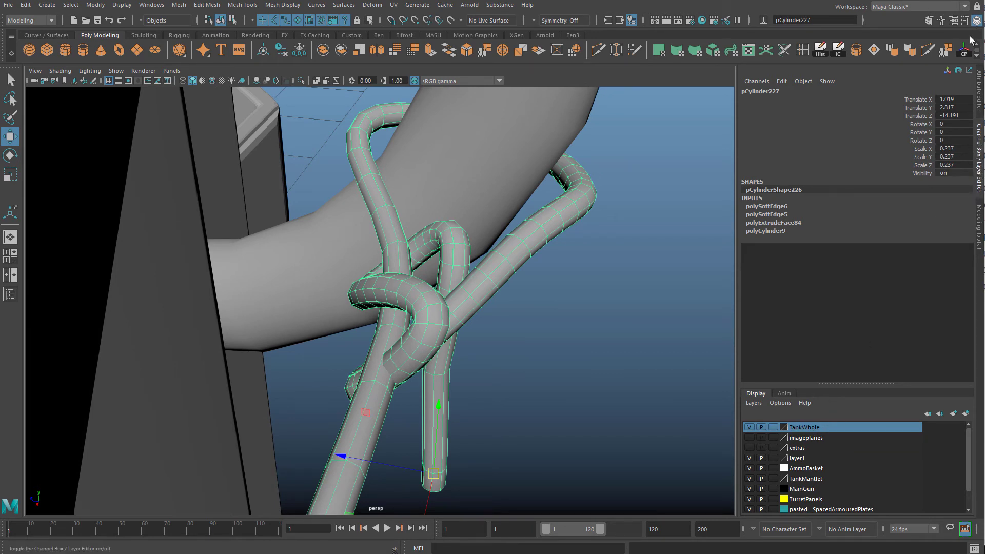
{"action": "right_click", "coordinate": [813, 431]}
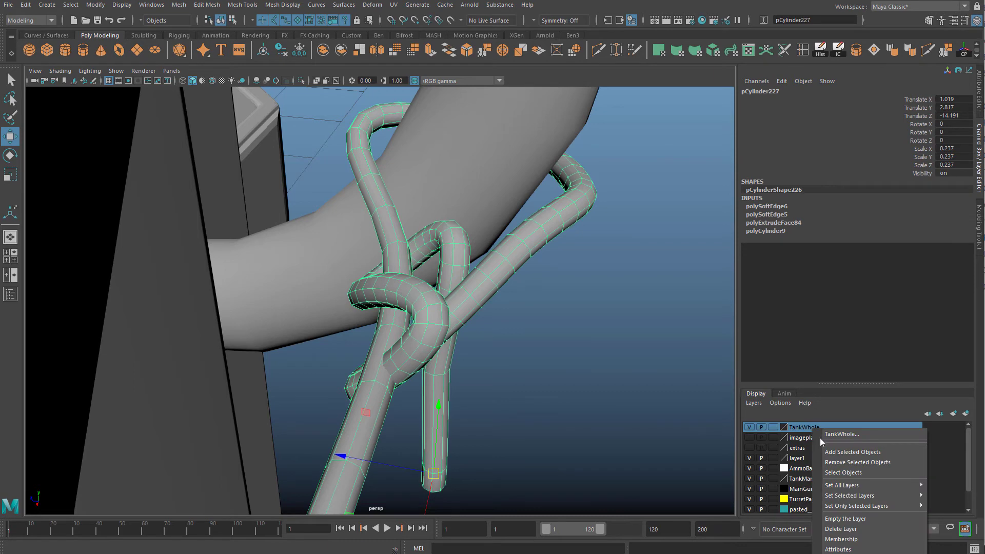
{"action": "left_click", "coordinate": [860, 453]}
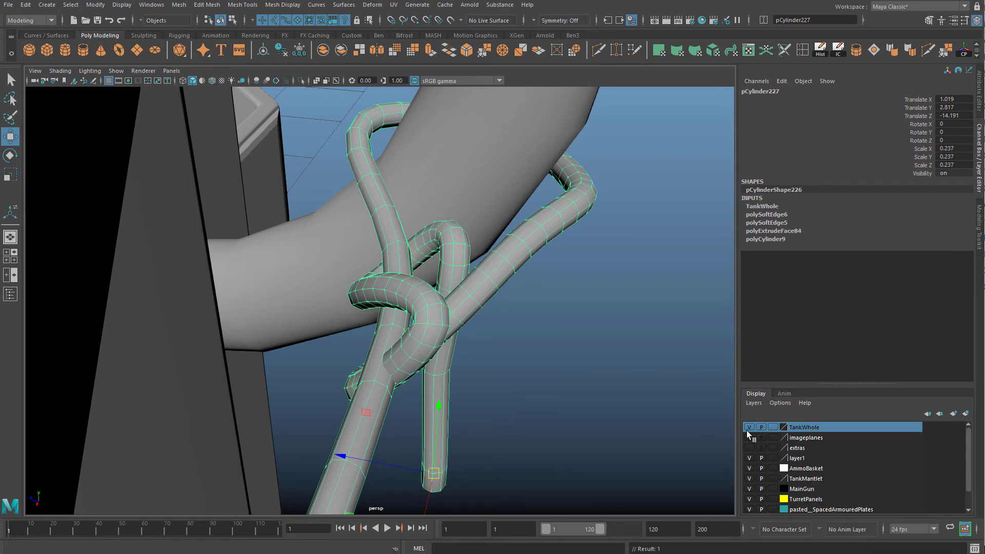
Set the TankWhole layer to Reference and select the curve running inside the rope mesh
{"action": "left_click", "coordinate": [773, 429]}
{"action": "left_click", "coordinate": [773, 429]}
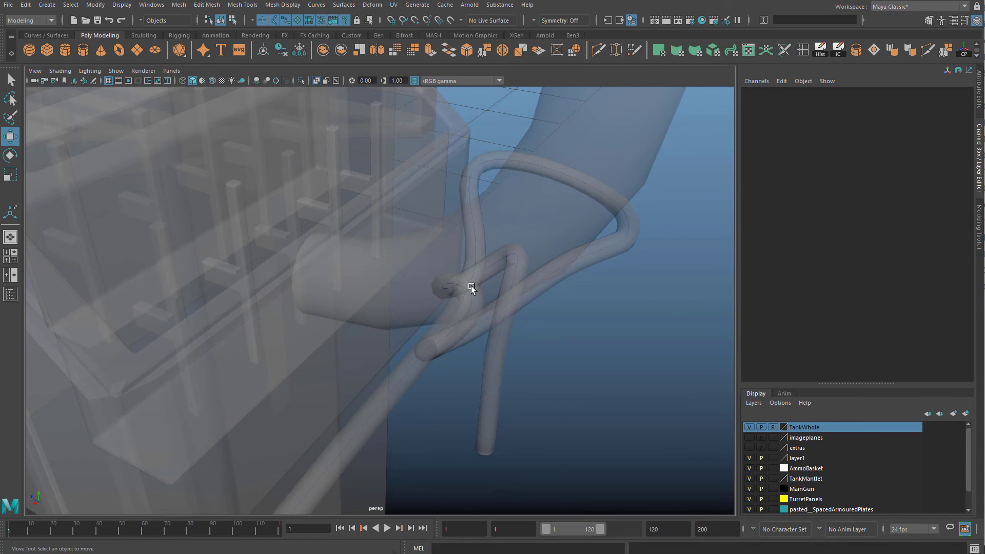
{"action": "left_click", "coordinate": [471, 285]}
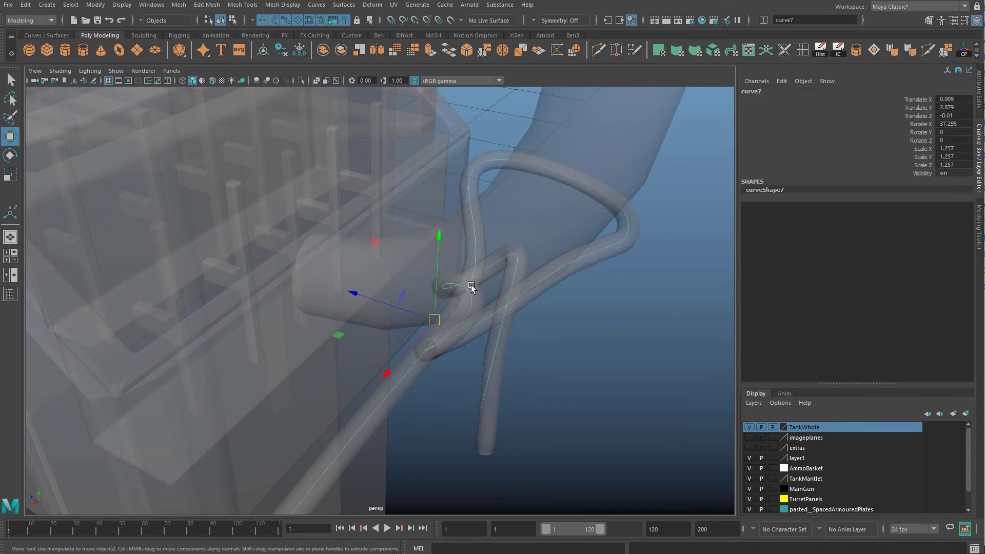
Switch the curve inside the rope to control vertices and reposition a CV in the knot beside the hook
{"action": "right_click_drag", "start_coordinate": [471, 285], "coordinate": [424, 291]}
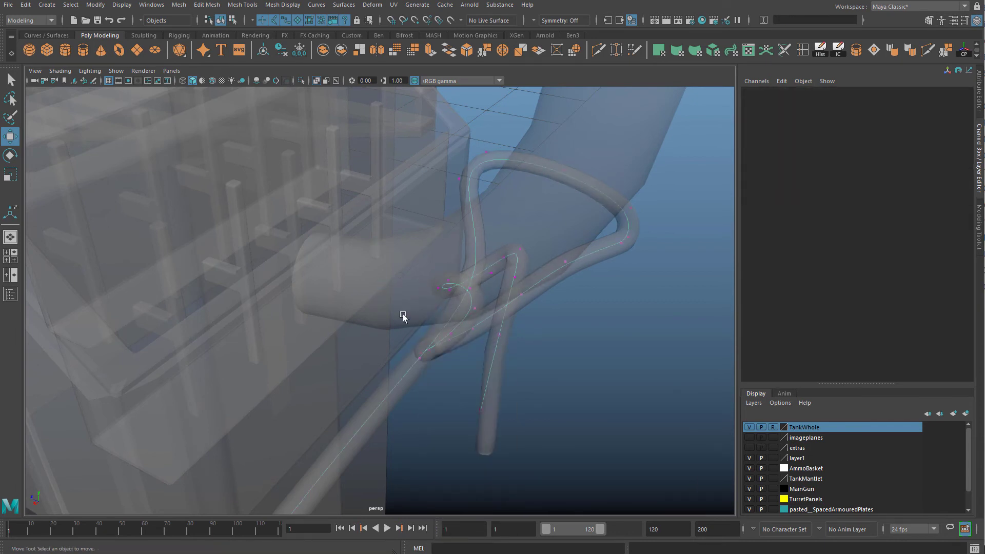
{"action": "left_click_drag", "start_coordinate": [403, 315], "coordinate": [548, 308], "text": "alt"}
{"action": "left_click", "coordinate": [548, 307]}
{"action": "key", "text": "f"}
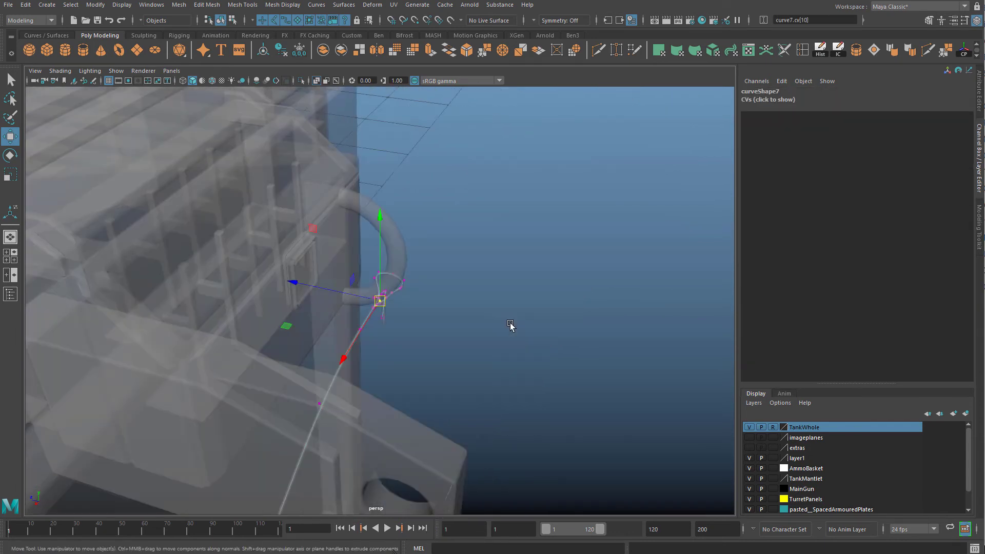
{"action": "right_click_drag", "start_coordinate": [375, 326], "coordinate": [600, 430], "text": "alt"}
{"action": "right_click_drag", "start_coordinate": [405, 305], "coordinate": [449, 325], "text": "alt"}
{"action": "left_click_drag", "start_coordinate": [448, 327], "coordinate": [414, 347], "text": "alt"}
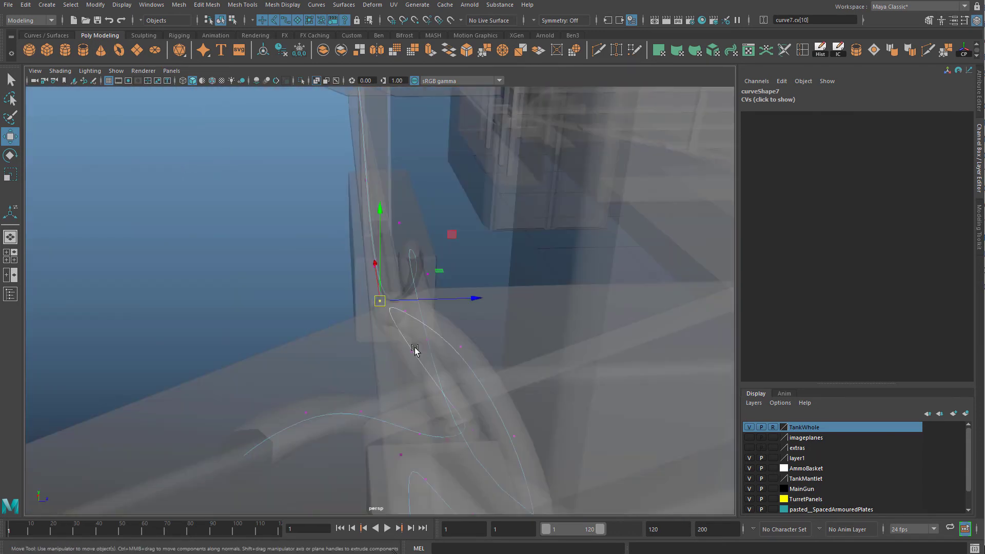
{"action": "left_click_drag", "start_coordinate": [415, 266], "coordinate": [417, 331]}
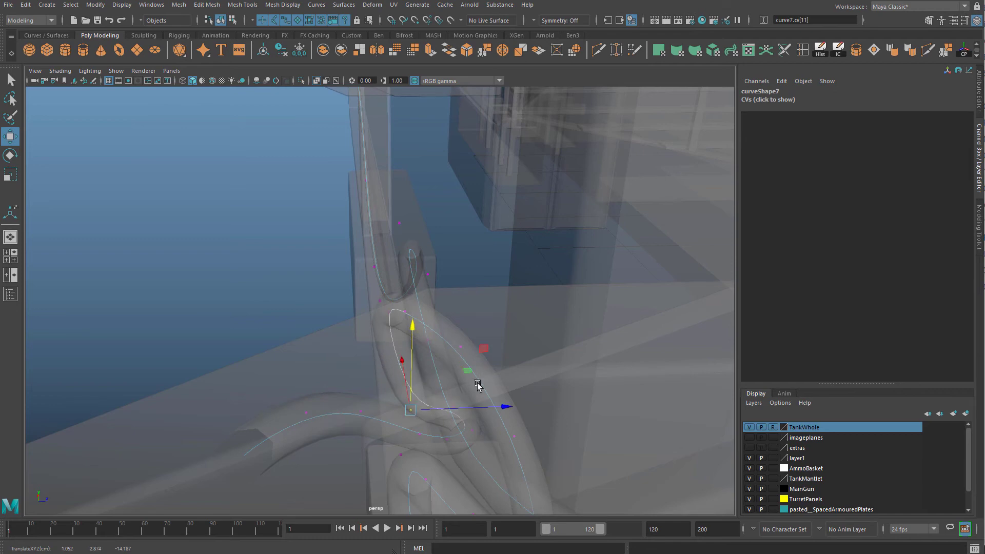
Turn on Soft Select and shift the knot's CV slightly along Z to reshape the rope around the hook
{"action": "key", "text": "b"}
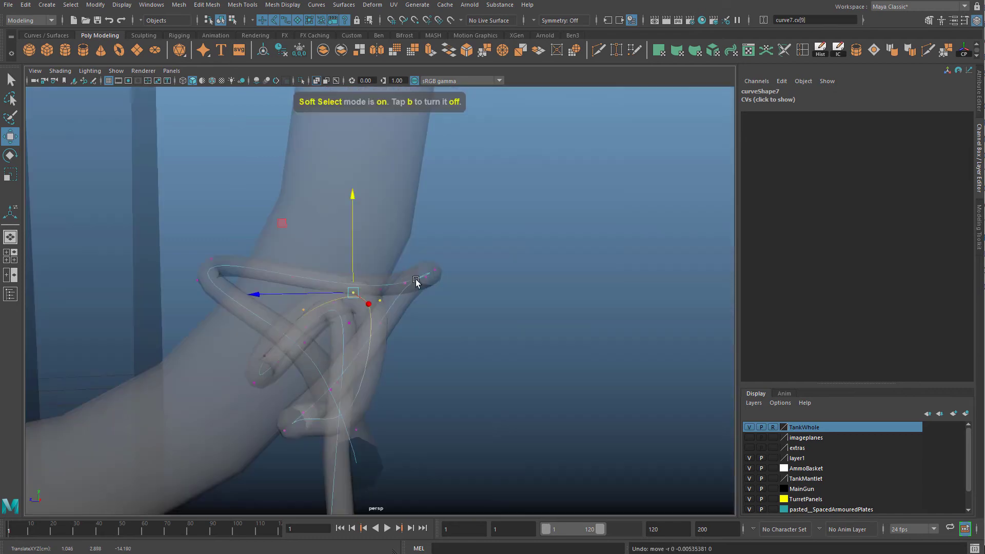
{"action": "left_click_drag", "start_coordinate": [415, 280], "coordinate": [353, 293]}
{"action": "left_click_drag", "start_coordinate": [279, 294], "coordinate": [269, 294]}
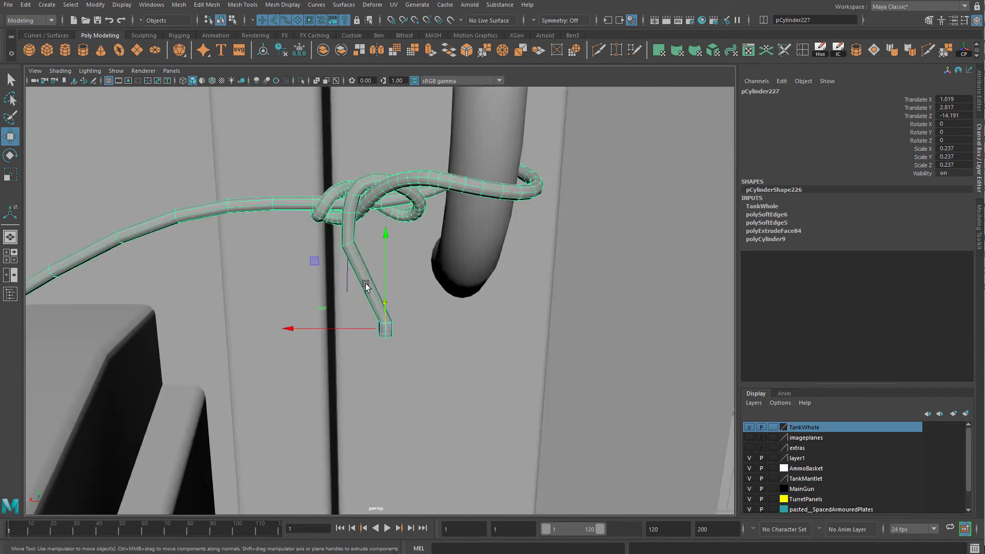
Move the faces at the rope's loose end along X so that the tail hangs straight down from the knot
{"action": "right_click_drag", "start_coordinate": [365, 284], "coordinate": [410, 287], "text": "alt"}
{"action": "right_click_drag", "start_coordinate": [353, 268], "coordinate": [360, 300]}
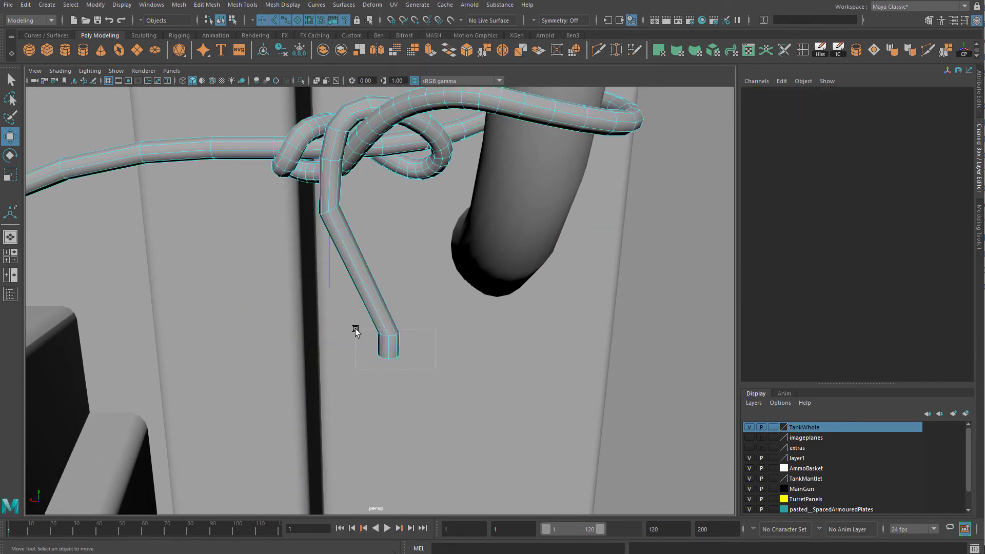
{"action": "left_click_drag", "start_coordinate": [356, 329], "coordinate": [276, 340]}
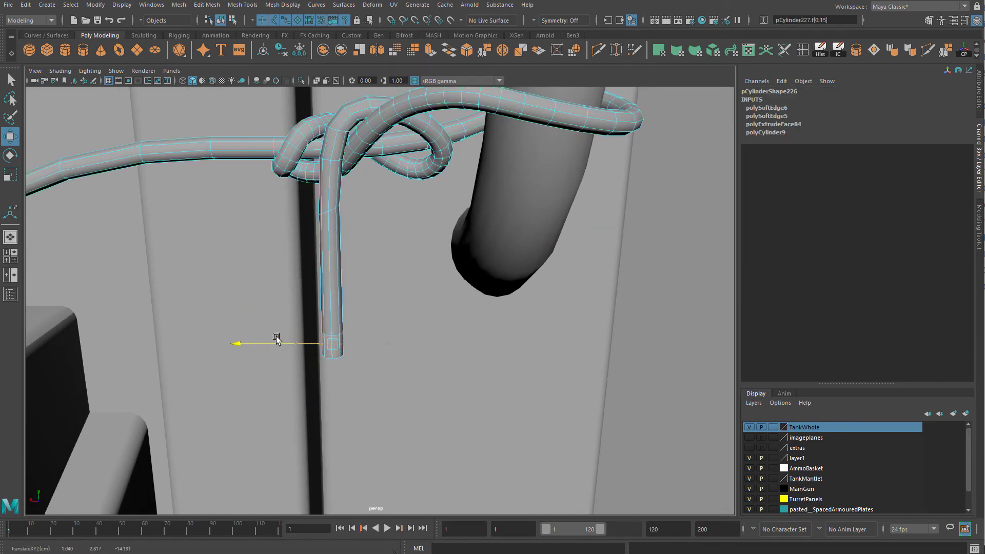
{"action": "left_click_drag", "start_coordinate": [328, 254], "coordinate": [328, 186]}
{"action": "left_click_drag", "start_coordinate": [248, 271], "coordinate": [252, 270]}
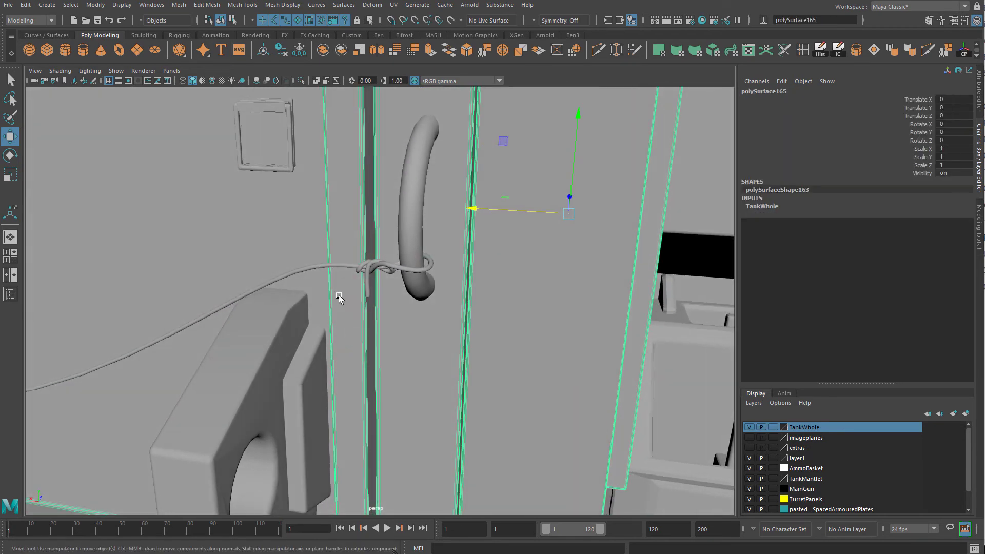
Select the rope mesh and examine its course from the knot to where it meets the other hook
{"action": "left_click", "coordinate": [344, 267]}
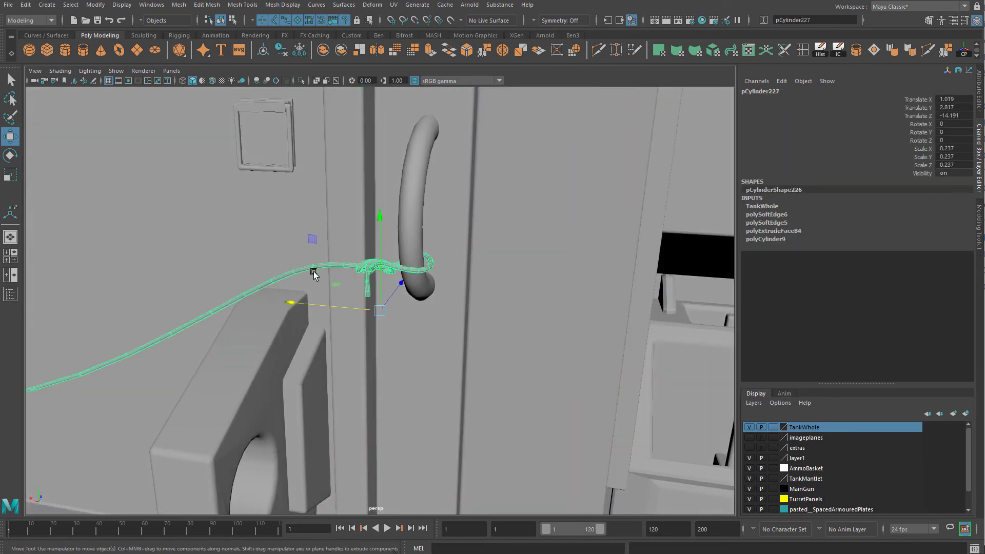
{"action": "middle_click_drag", "start_coordinate": [314, 275], "coordinate": [442, 387], "text": "alt"}
{"action": "left_click_drag", "start_coordinate": [442, 387], "coordinate": [272, 305], "text": "alt"}
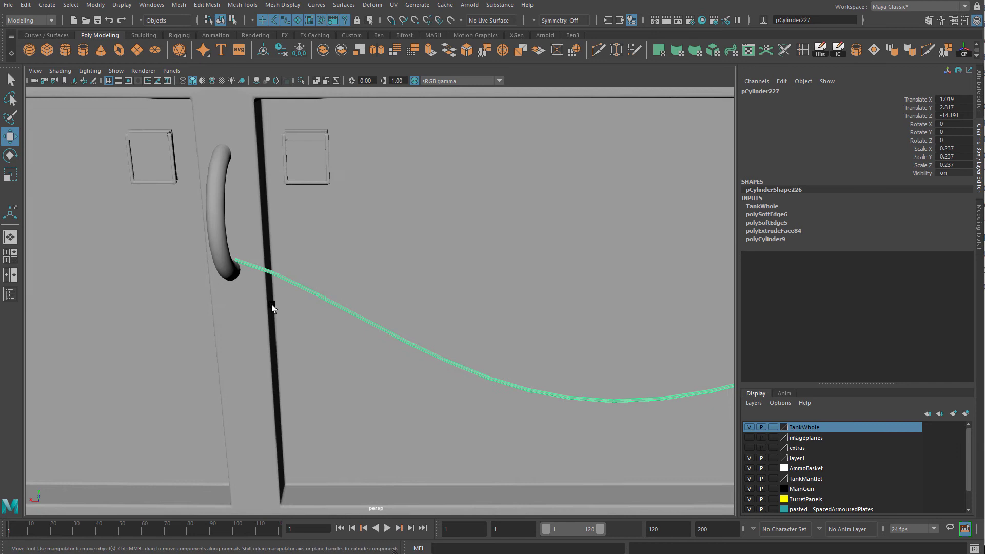
{"action": "middle_click_drag", "start_coordinate": [271, 305], "coordinate": [402, 351], "text": "alt"}
{"action": "scroll", "coordinate": [402, 352], "scroll_direction": "up", "scroll_amount": 5}
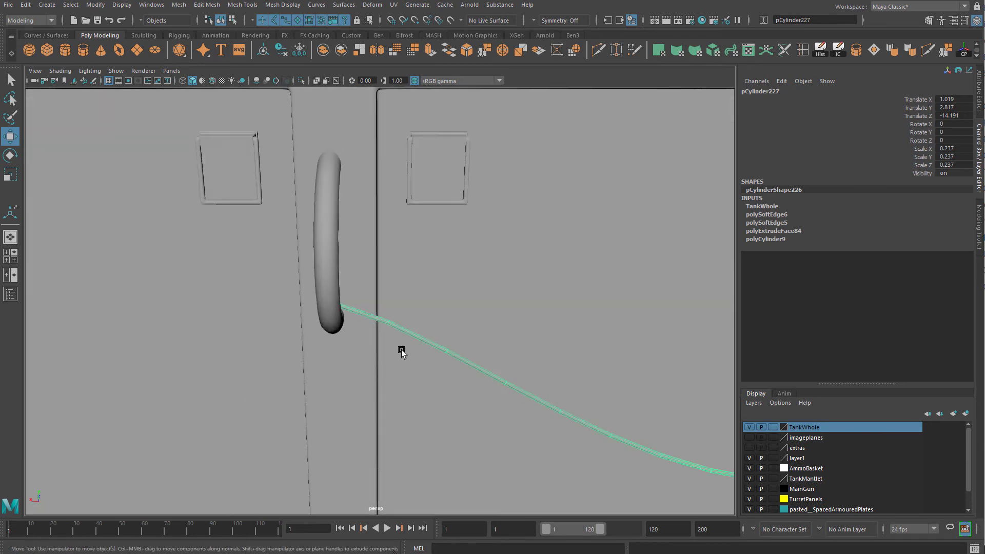
{"action": "left_click_drag", "start_coordinate": [402, 352], "coordinate": [446, 325], "text": "alt"}
{"action": "middle_click_drag", "start_coordinate": [446, 326], "coordinate": [369, 261], "text": "alt"}
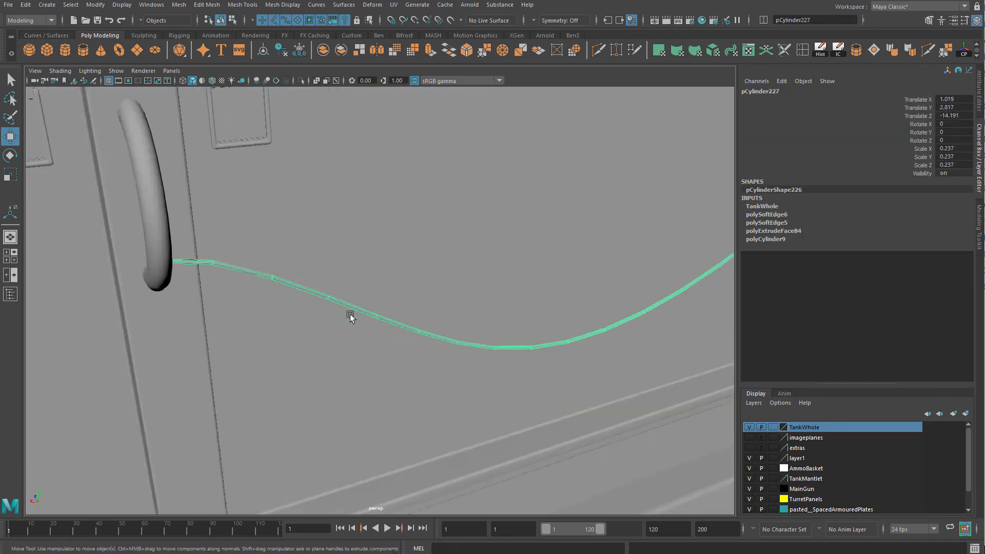
{"action": "scroll", "coordinate": [451, 288], "scroll_direction": "down", "scroll_amount": 5}
{"action": "middle_click_drag", "start_coordinate": [442, 251], "coordinate": [387, 288], "text": "alt"}
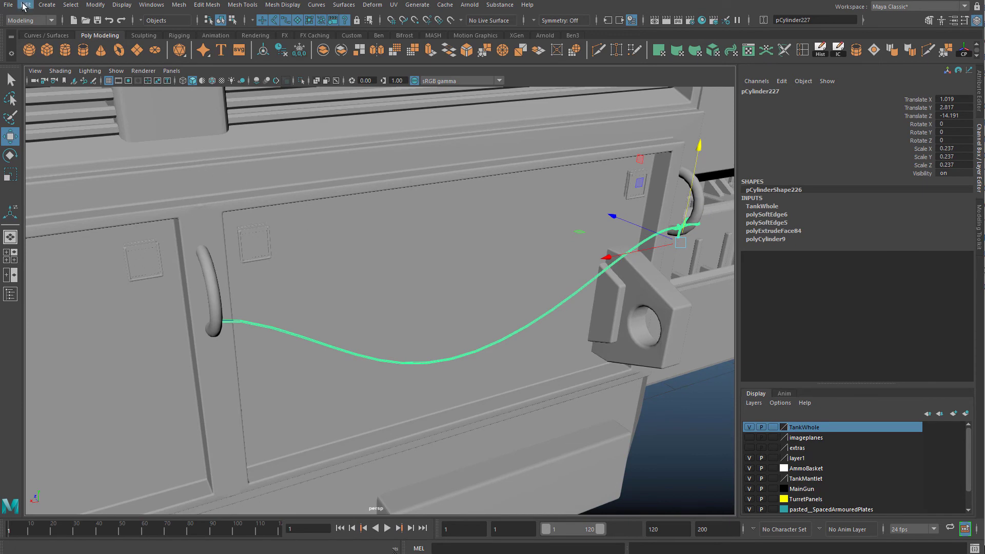
{"action": "scroll", "coordinate": [523, 266], "scroll_direction": "up", "scroll_amount": 1}
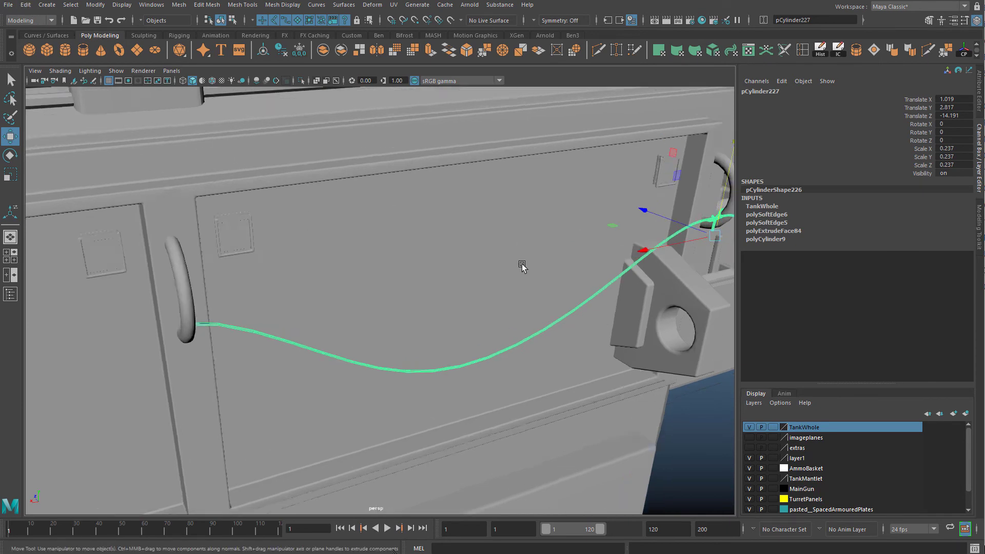
{"action": "scroll", "coordinate": [523, 266], "scroll_direction": "down", "scroll_amount": 1}
{"action": "left_click_drag", "start_coordinate": [531, 256], "coordinate": [531, 242], "text": "alt"}
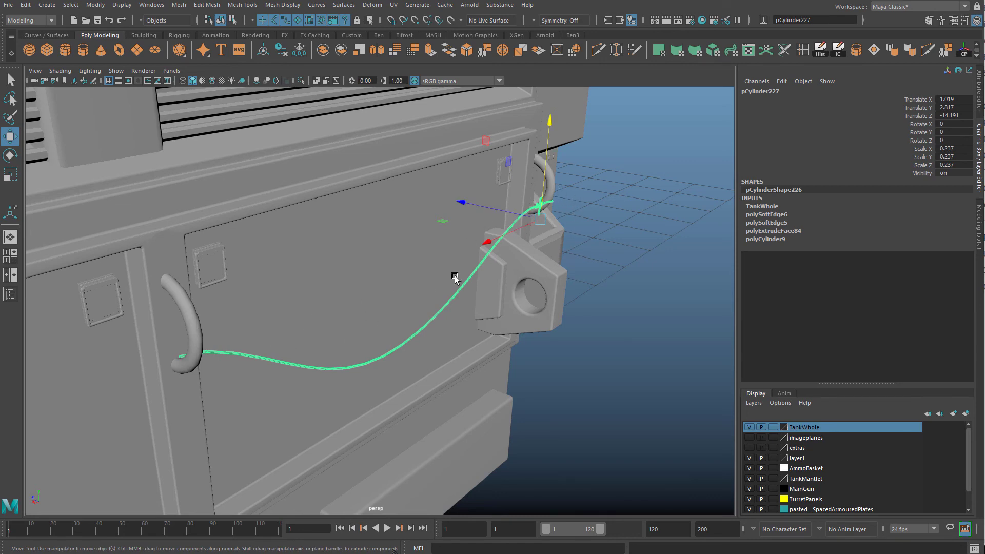
{"action": "left_click_drag", "start_coordinate": [361, 309], "coordinate": [358, 237], "text": "alt"}
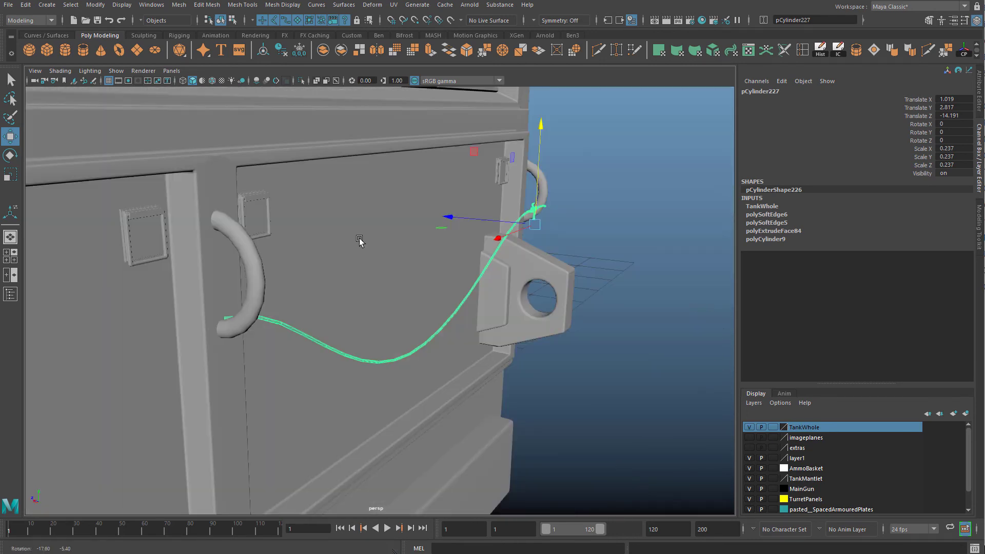
{"action": "left_click_drag", "start_coordinate": [280, 253], "coordinate": [262, 241], "text": "alt"}
Delete the construction history of the rope mesh
{"action": "left_click", "coordinate": [25, 5]}
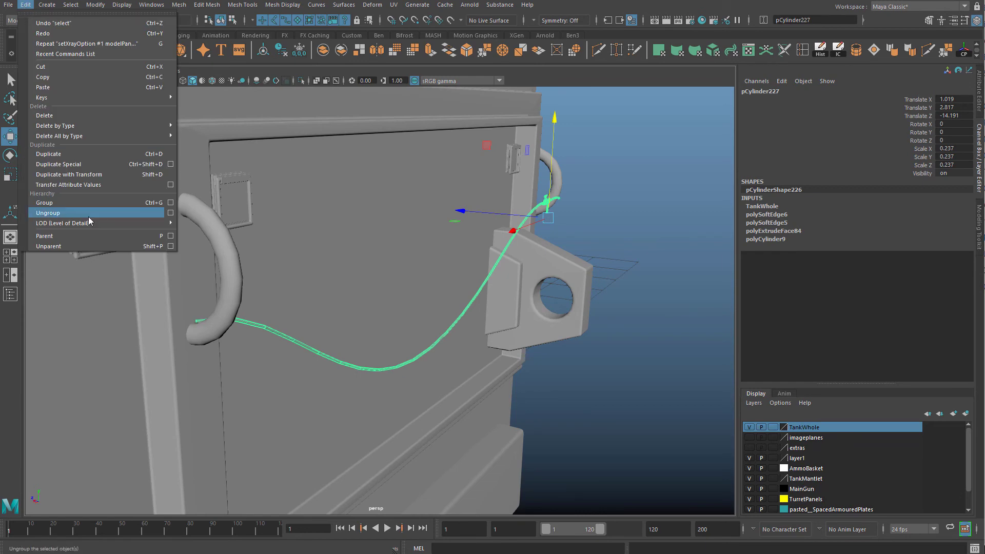
{"action": "mouse_move", "coordinate": [103, 140]}
{"action": "left_click", "coordinate": [221, 144]}
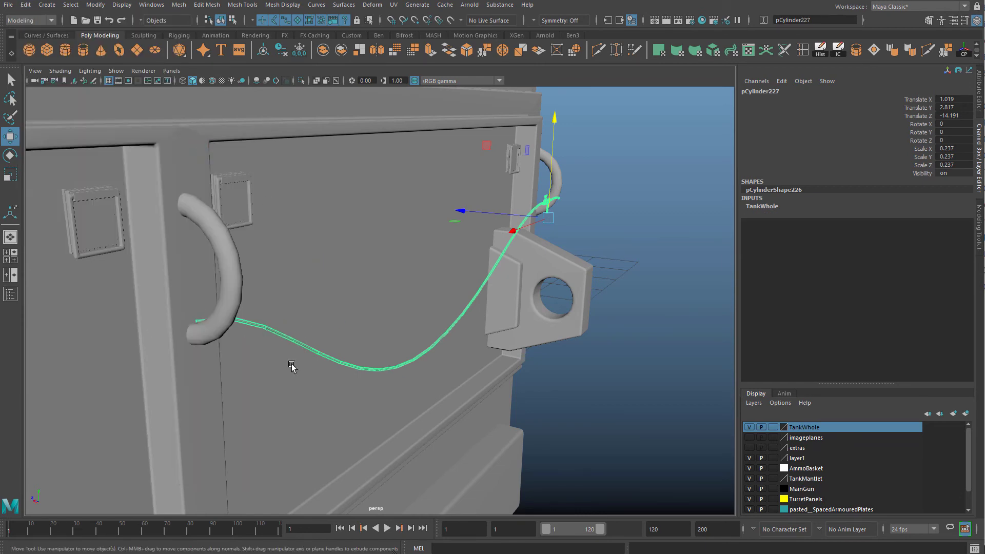
Mirror the rope as a combined copy across the X axis at its bounding box, with a merge threshold of 0.2
{"action": "left_click_drag", "start_coordinate": [291, 365], "coordinate": [377, 250], "text": "alt"}
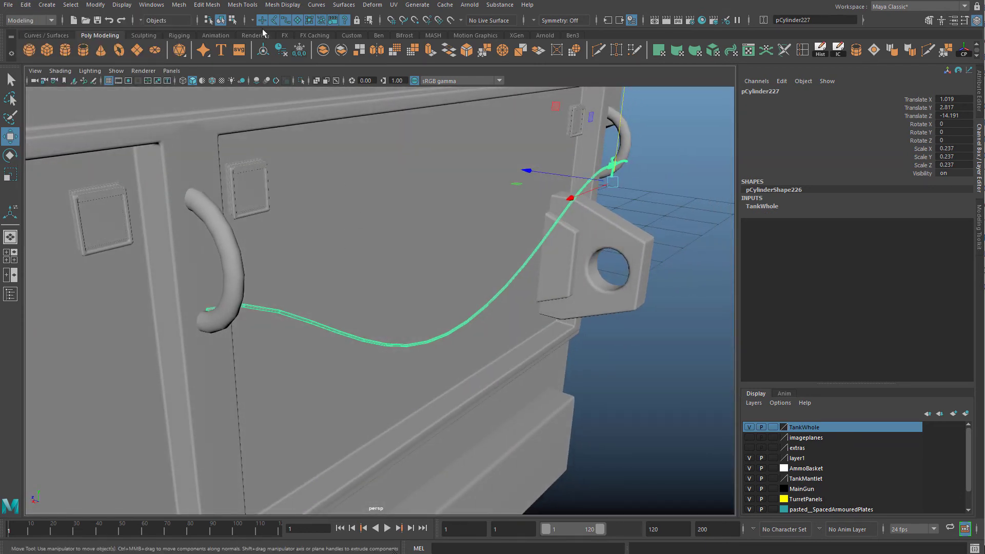
{"action": "left_click", "coordinate": [179, 5]}
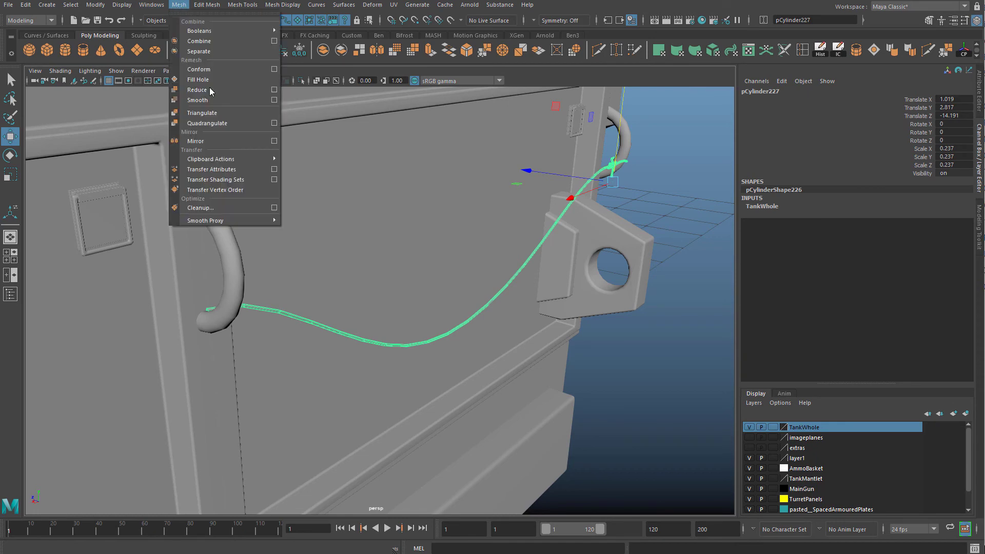
{"action": "left_click", "coordinate": [273, 143]}
{"action": "left_click_drag", "start_coordinate": [241, 383], "coordinate": [169, 381], "text": "alt"}
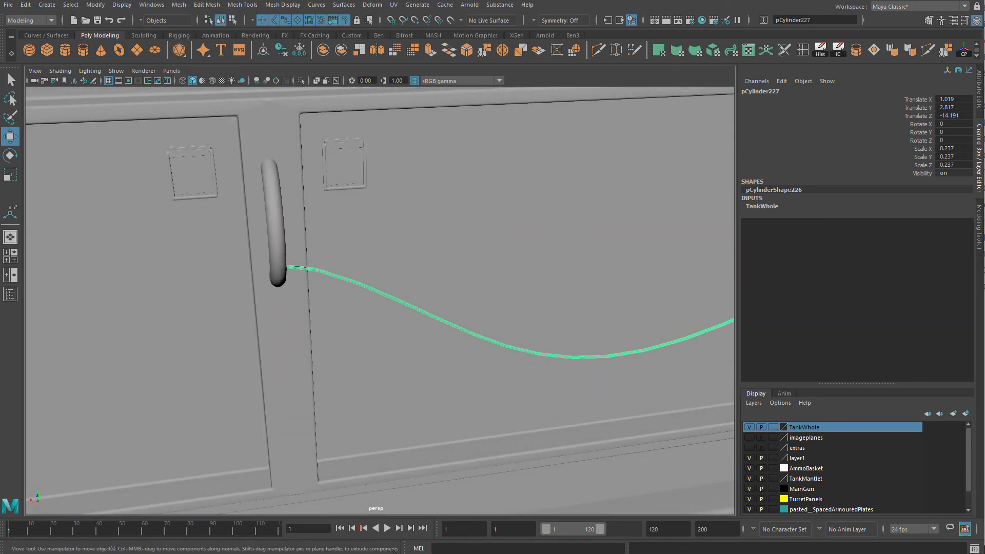
{"action": "mouse_move", "coordinate": [58, 470]}
{"action": "left_mouse_down", "text": "alt"}
{"action": "mouse_move", "coordinate": [41, 495]}
{"action": "mouse_move", "coordinate": [57, 488]}
{"action": "left_mouse_up", "text": "alt"}
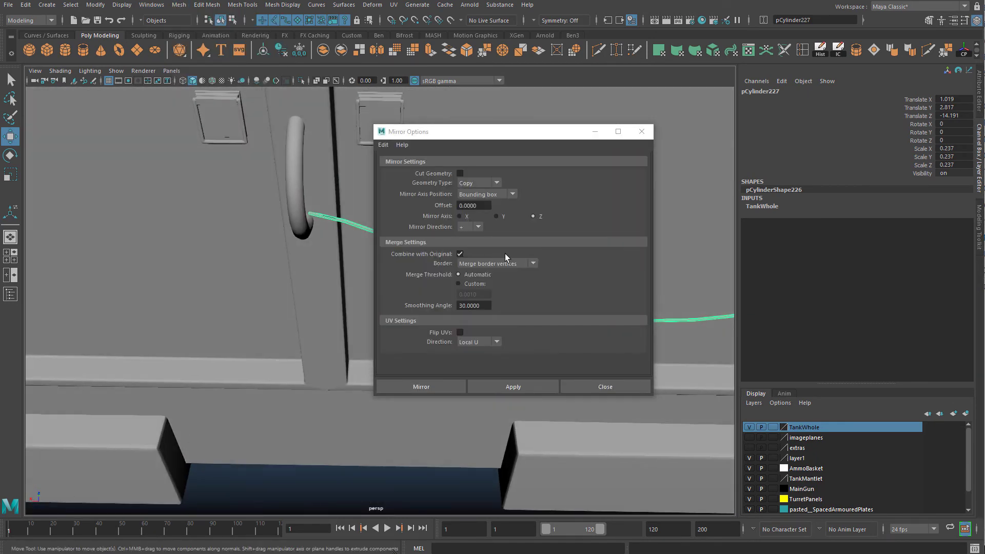
{"action": "left_click", "coordinate": [460, 216]}
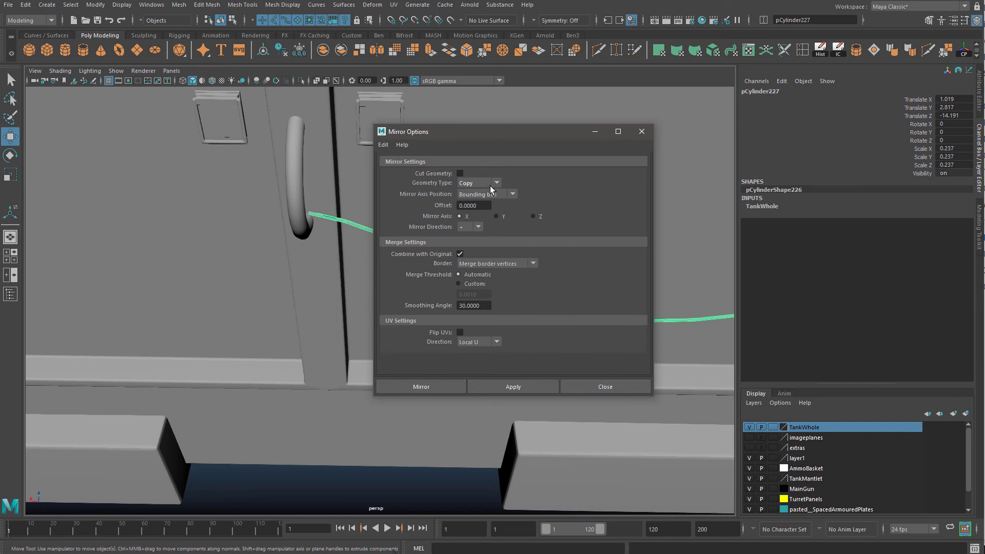
{"action": "left_click", "coordinate": [436, 386]}
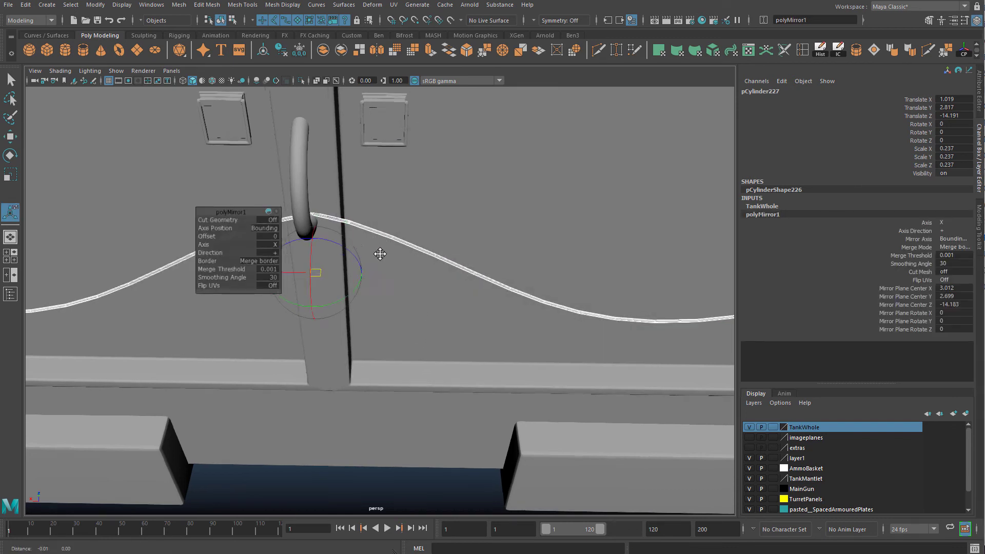
{"action": "right_click_drag", "start_coordinate": [378, 254], "coordinate": [410, 339], "text": "alt"}
{"action": "left_click_drag", "start_coordinate": [408, 267], "coordinate": [374, 272], "text": "alt"}
{"action": "middle_click_drag", "start_coordinate": [338, 260], "coordinate": [351, 263], "text": "alt"}
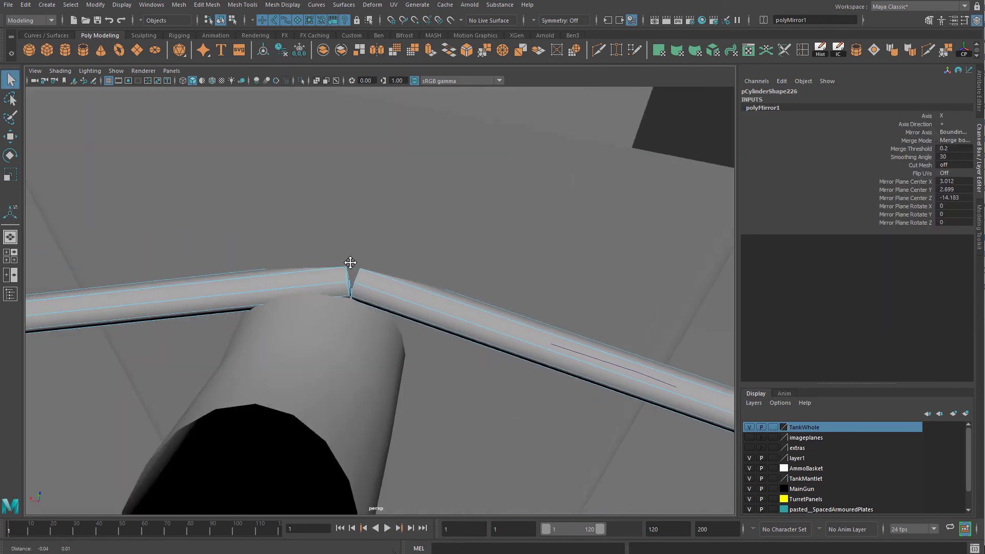
Isolate the end-cap faces where the two rope halves meet over the hook and delete them
{"action": "left_click_drag", "start_coordinate": [422, 396], "coordinate": [423, 396]}
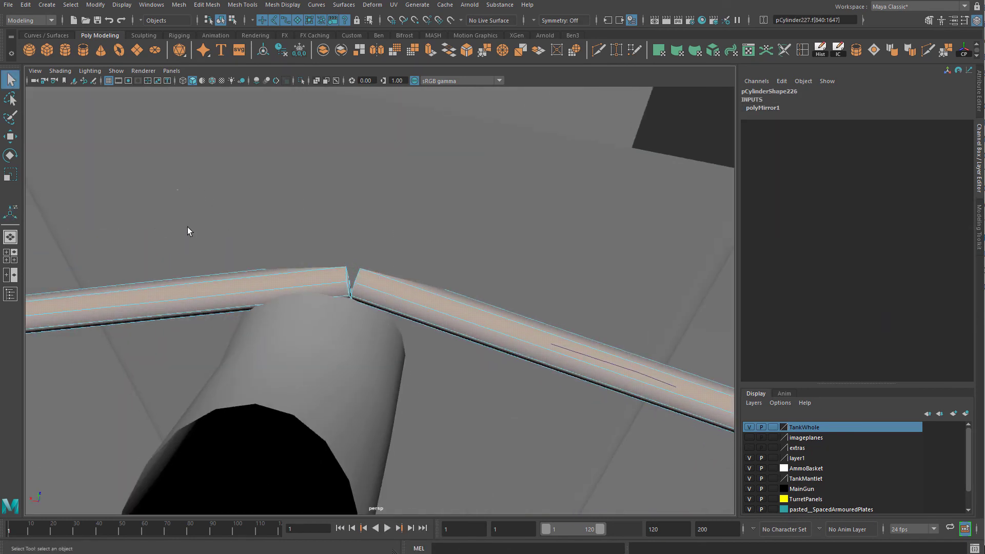
{"action": "left_click_drag", "start_coordinate": [465, 359], "coordinate": [479, 362], "text": "alt"}
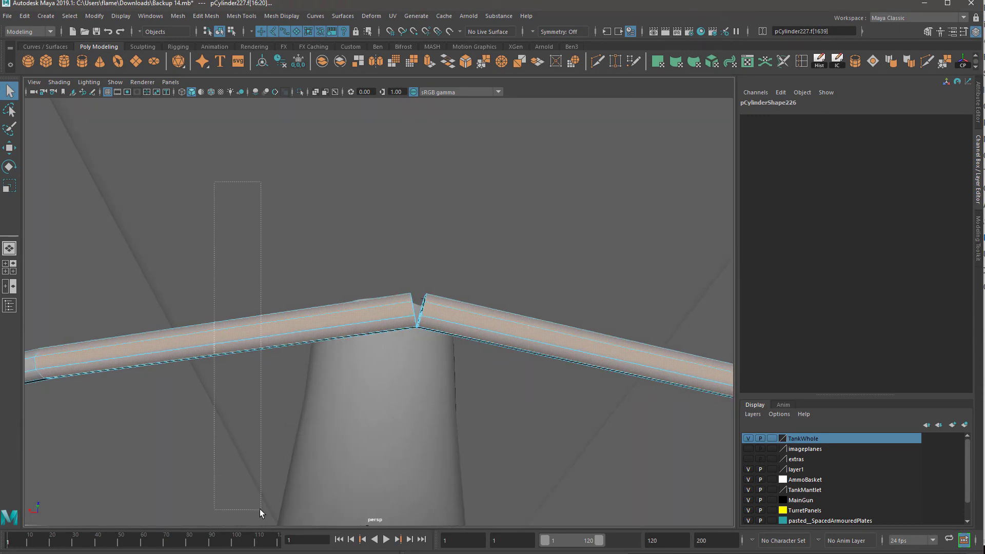
{"action": "left_click_drag", "start_coordinate": [261, 512], "coordinate": [260, 511]}
{"action": "left_click", "coordinate": [558, 445]}
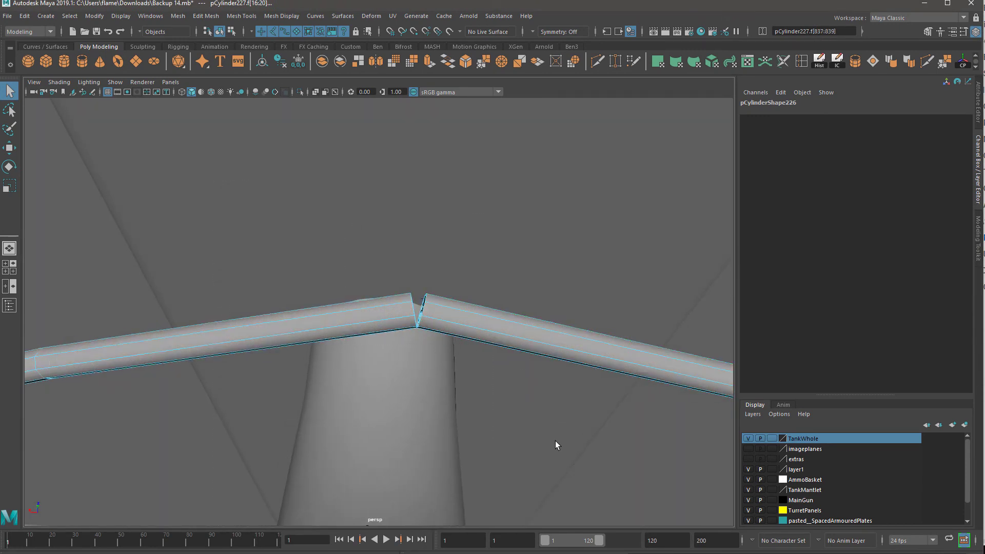
{"action": "left_click_drag", "start_coordinate": [433, 368], "coordinate": [349, 333], "text": "alt"}
{"action": "left_click", "coordinate": [477, 369]}
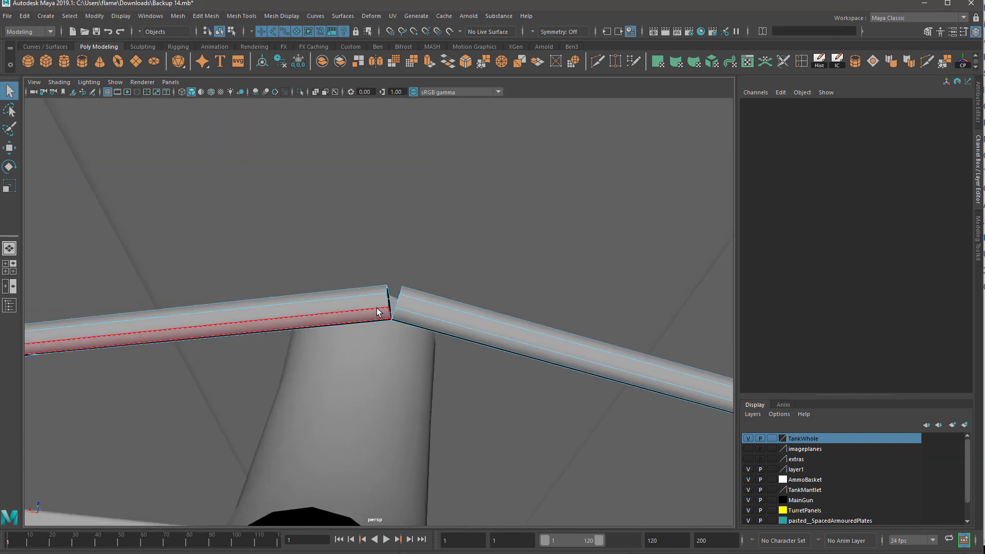
Select the end faces of one rope half at the hook and move them slightly along X away from the seam
{"action": "right_click", "coordinate": [377, 284]}
{"action": "left_click", "coordinate": [362, 310]}
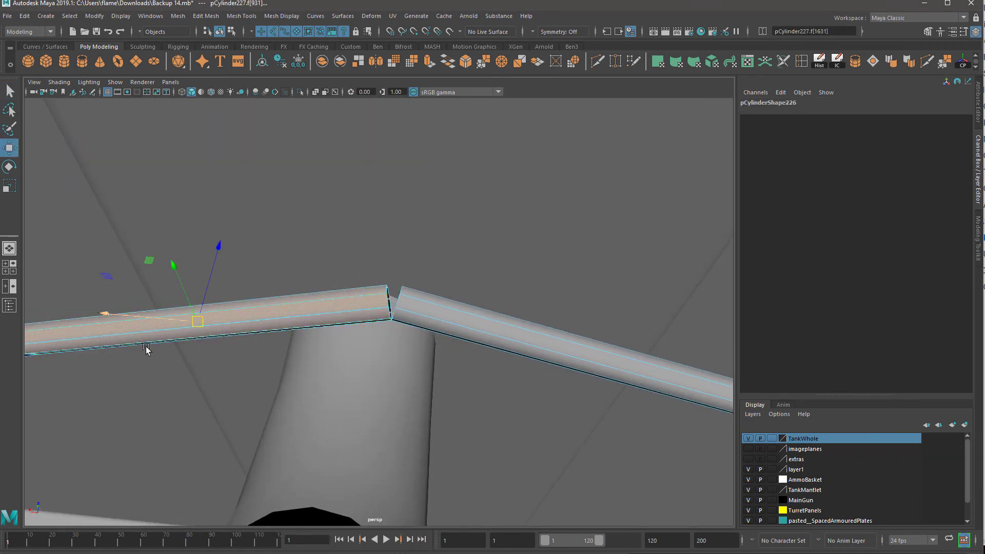
{"action": "left_click_drag", "start_coordinate": [134, 313], "coordinate": [129, 313]}
Select the open border edge loops of both rope halves over the hook and bridge them
{"action": "right_click_drag", "start_coordinate": [355, 289], "coordinate": [359, 270]}
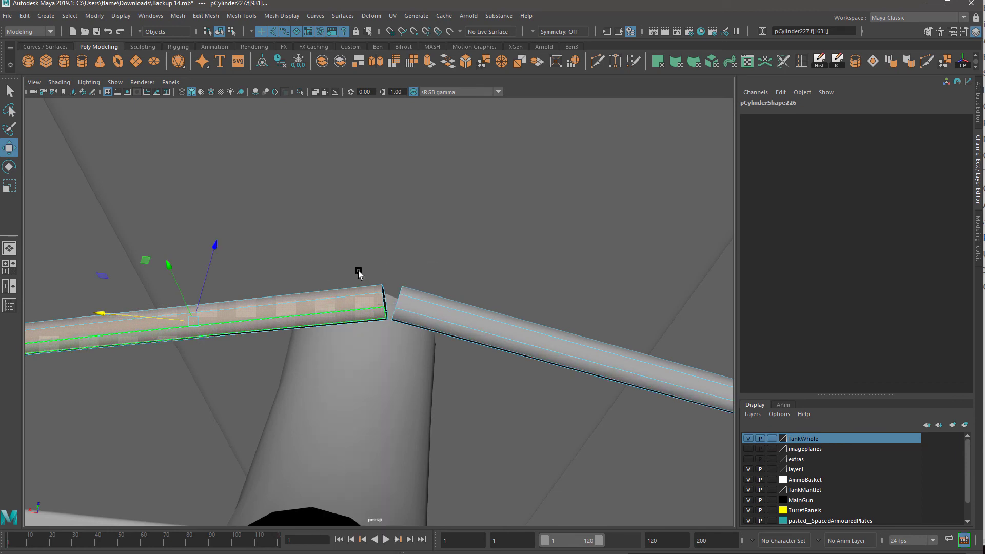
{"action": "double_click", "coordinate": [380, 302]}
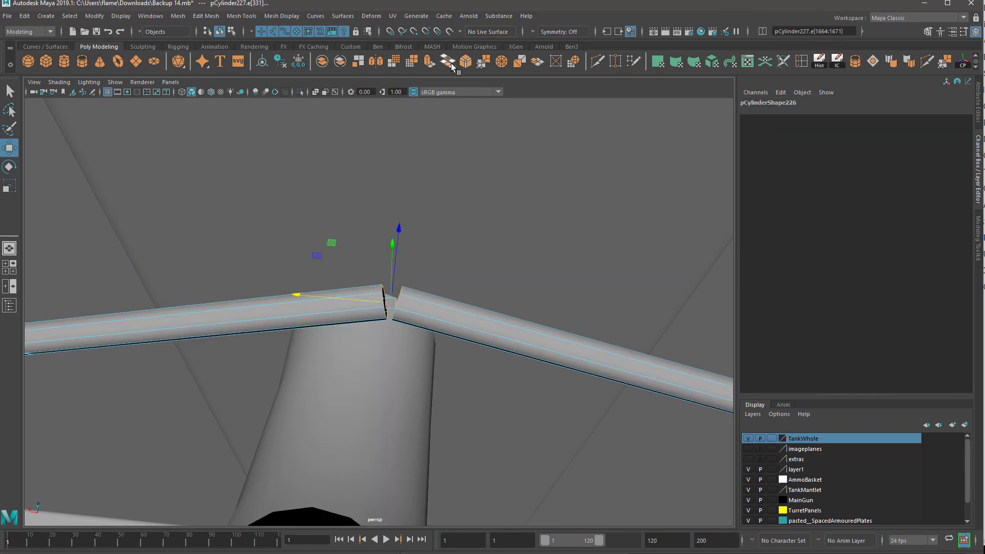
{"action": "right_click_drag", "start_coordinate": [460, 210], "coordinate": [425, 244], "text": "shift"}
Return the joined rope mesh to object mode and reselect it
{"action": "right_click_drag", "start_coordinate": [389, 285], "coordinate": [452, 271]}
{"action": "key", "text": "q"}
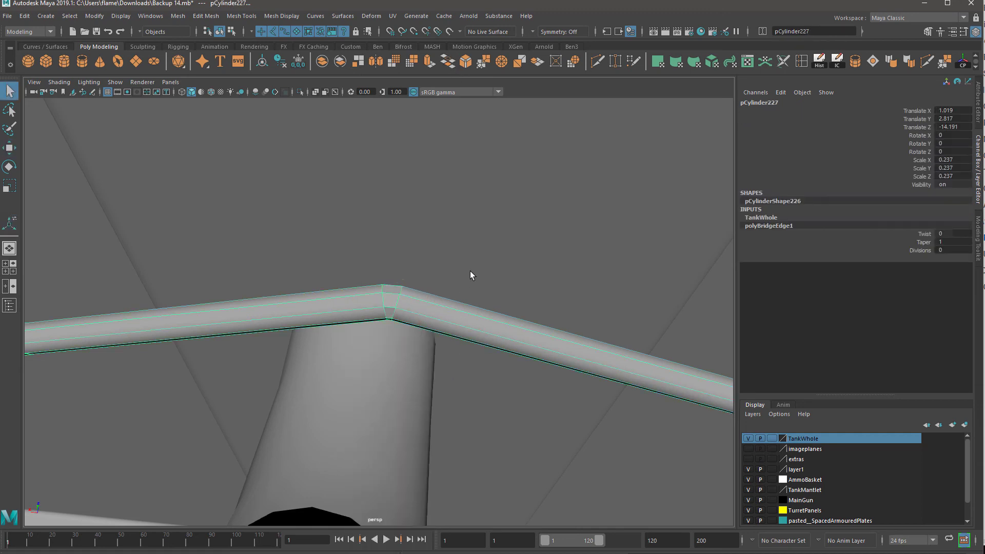
{"action": "left_click", "coordinate": [470, 273]}
{"action": "left_click", "coordinate": [391, 297]}
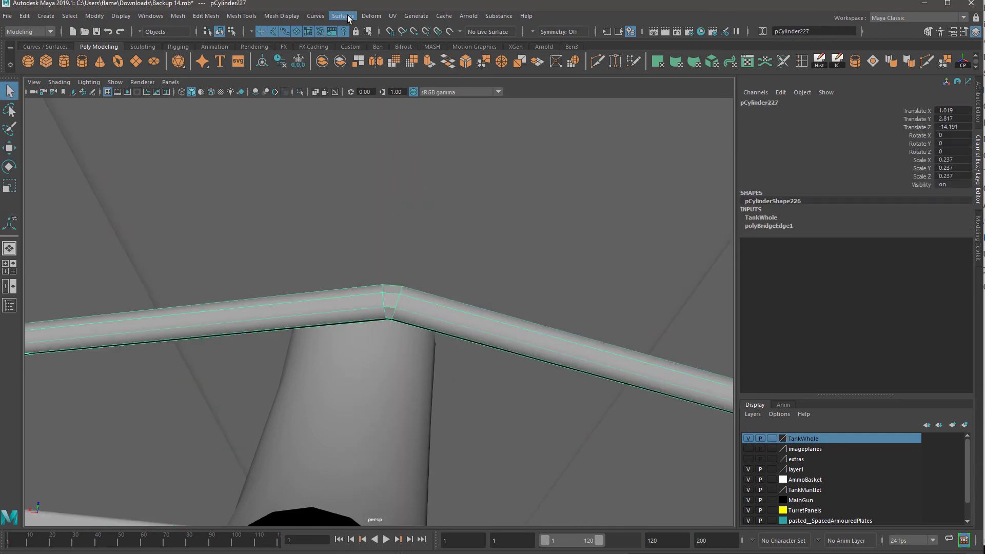
Soften the joined rope's edges, then move one edge loop of the bridged section along X to widen the bend over the hook and fine-tune its position
{"action": "left_click", "coordinate": [283, 16]}
{"action": "left_click", "coordinate": [308, 115]}
{"action": "right_click_drag", "start_coordinate": [396, 285], "coordinate": [394, 257]}
{"action": "right_click_drag", "start_coordinate": [401, 303], "coordinate": [378, 259]}
{"action": "double_click", "coordinate": [383, 300]}
{"action": "key", "text": "w"}
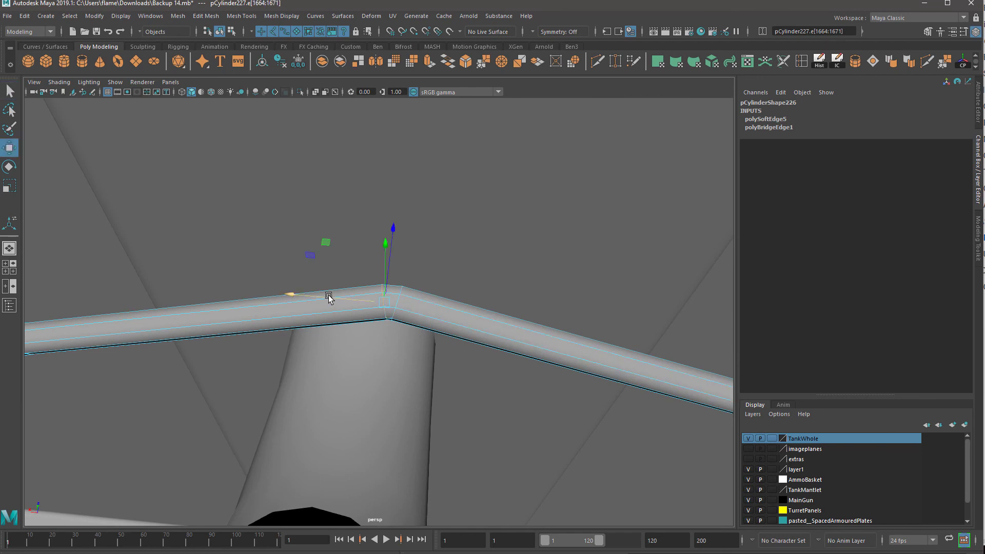
{"action": "left_click_drag", "start_coordinate": [329, 296], "coordinate": [266, 297]}
{"action": "left_click_drag", "start_coordinate": [317, 239], "coordinate": [314, 216], "text": "alt"}
{"action": "left_click_drag", "start_coordinate": [319, 179], "coordinate": [318, 186]}
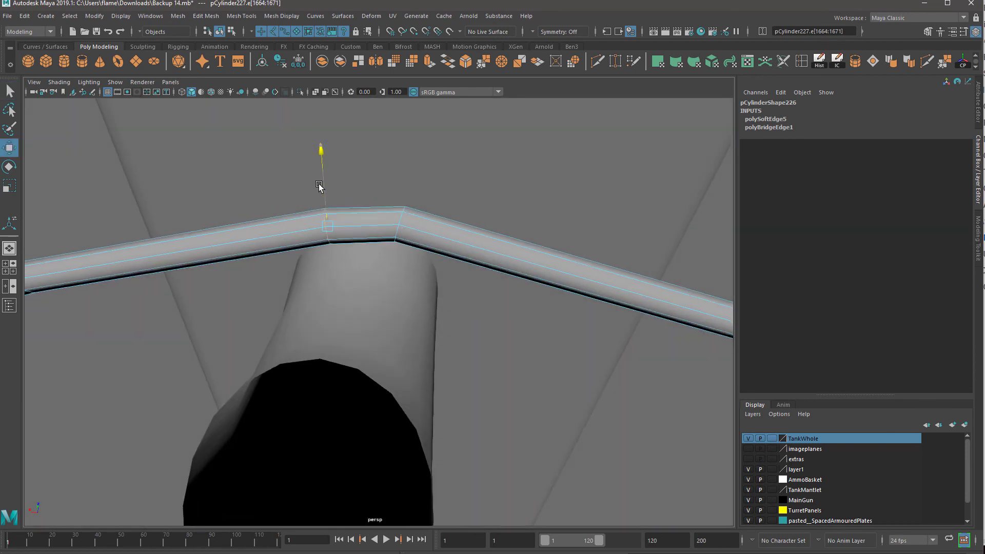
{"action": "scroll", "coordinate": [321, 184], "scroll_direction": "down", "scroll_amount": 3}
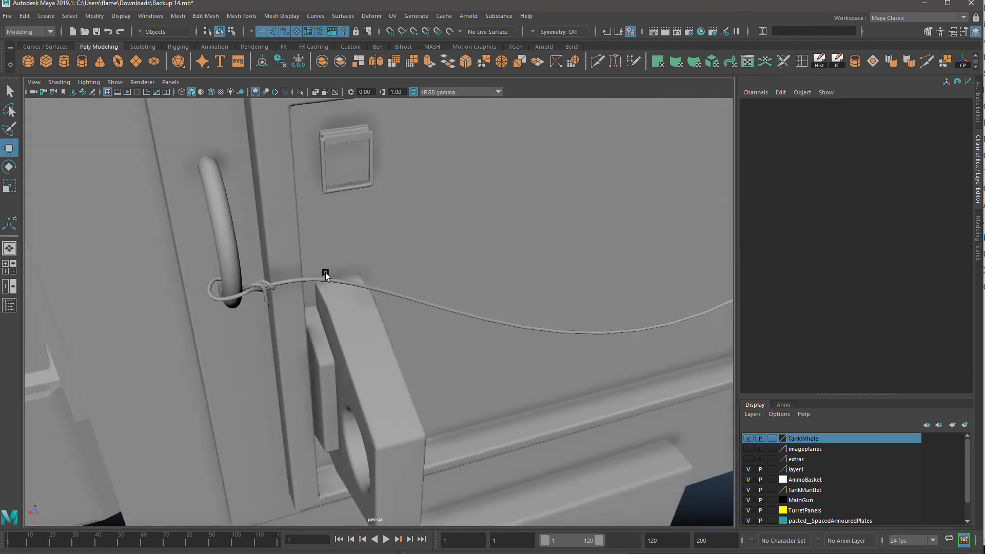
Select the rope faces around the side hook's knot and loop, and shift them slightly along X with a wide soft-selection falloff
{"action": "scroll", "coordinate": [338, 291], "scroll_direction": "up", "scroll_amount": 2}
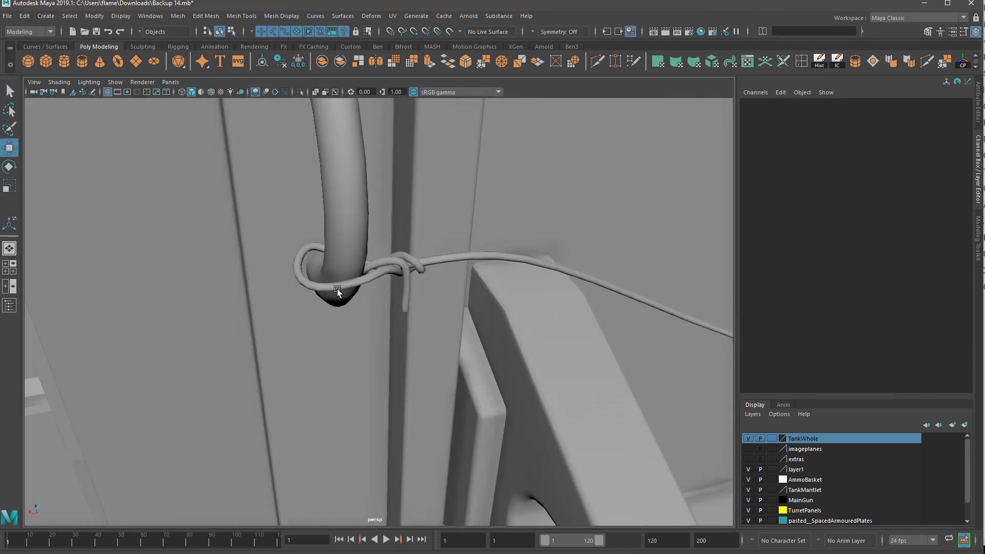
{"action": "scroll", "coordinate": [354, 284], "scroll_direction": "up", "scroll_amount": 5}
{"action": "scroll", "coordinate": [354, 287], "scroll_direction": "down", "scroll_amount": 5}
{"action": "scroll", "coordinate": [352, 288], "scroll_direction": "up", "scroll_amount": 2}
{"action": "mouse_move", "coordinate": [350, 289]}
{"action": "left_mouse_down", "text": "alt"}
{"action": "mouse_move", "coordinate": [202, 254]}
{"action": "mouse_move", "coordinate": [359, 276]}
{"action": "left_mouse_up", "text": "alt"}
{"action": "left_click", "coordinate": [356, 280]}
{"action": "right_click_drag", "start_coordinate": [352, 284], "coordinate": [351, 324]}
{"action": "left_click_drag", "start_coordinate": [142, 144], "coordinate": [381, 390]}
{"action": "key", "text": "b"}
{"action": "left_click_drag", "start_coordinate": [325, 343], "coordinate": [592, 297]}
{"action": "scroll", "coordinate": [415, 319], "scroll_direction": "down", "scroll_amount": 3}
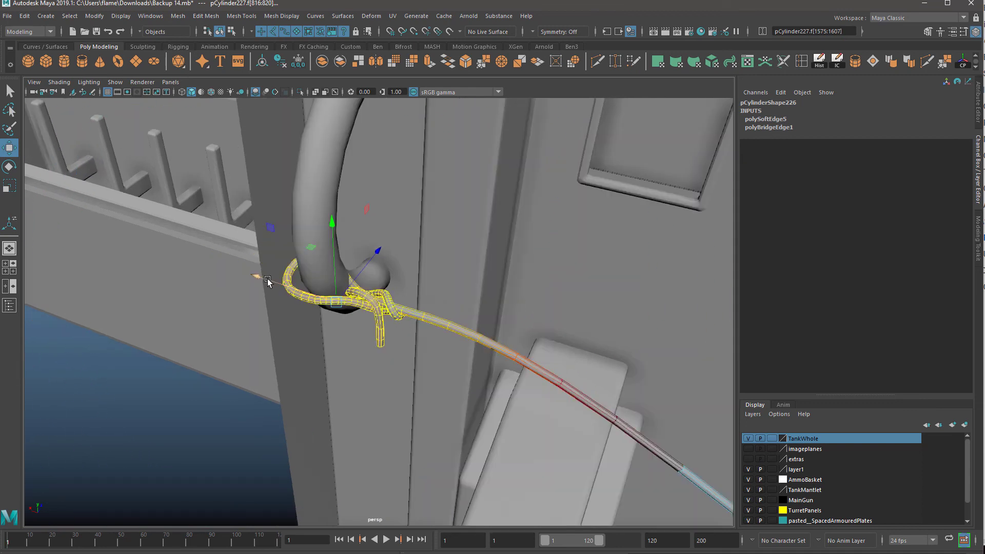
{"action": "mouse_move", "coordinate": [267, 280]}
{"action": "left_mouse_down"}
{"action": "mouse_move", "coordinate": [287, 285]}
{"action": "mouse_move", "coordinate": [279, 283]}
{"action": "left_mouse_up"}
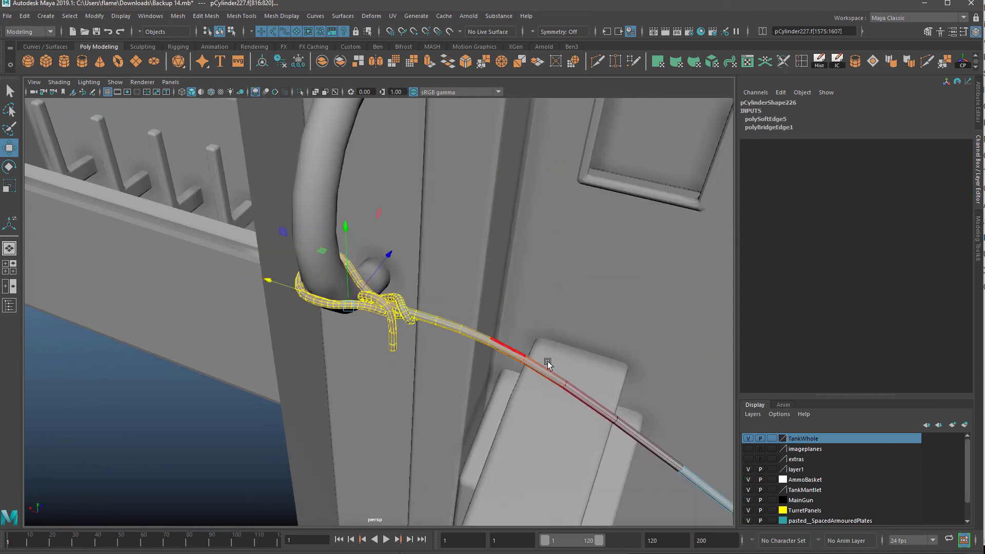
{"action": "left_click", "coordinate": [199, 378]}
{"action": "scroll", "coordinate": [199, 378], "scroll_direction": "up", "scroll_amount": 5}
{"action": "left_click_drag", "start_coordinate": [199, 379], "coordinate": [485, 338], "text": "alt"}
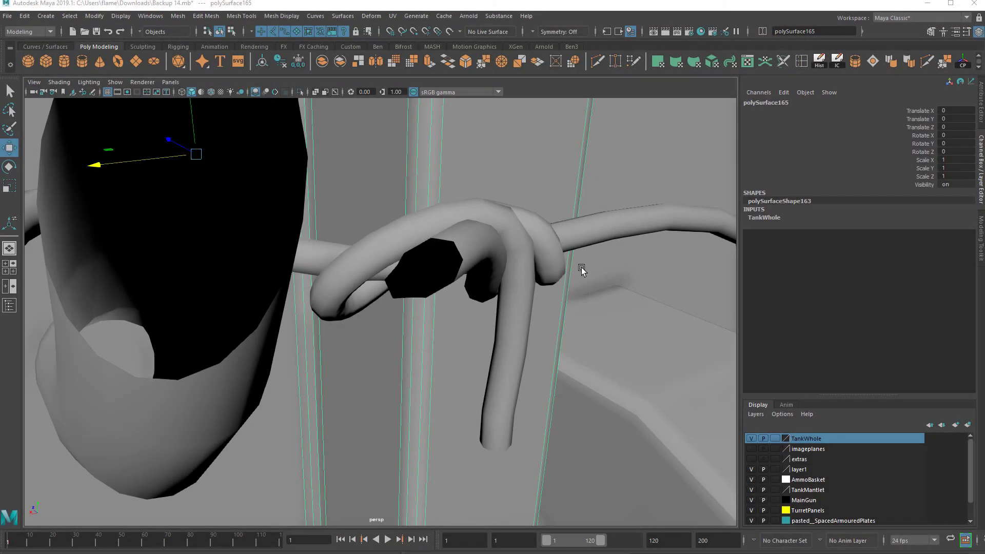
{"action": "left_click_drag", "start_coordinate": [581, 266], "coordinate": [400, 286], "text": "alt"}
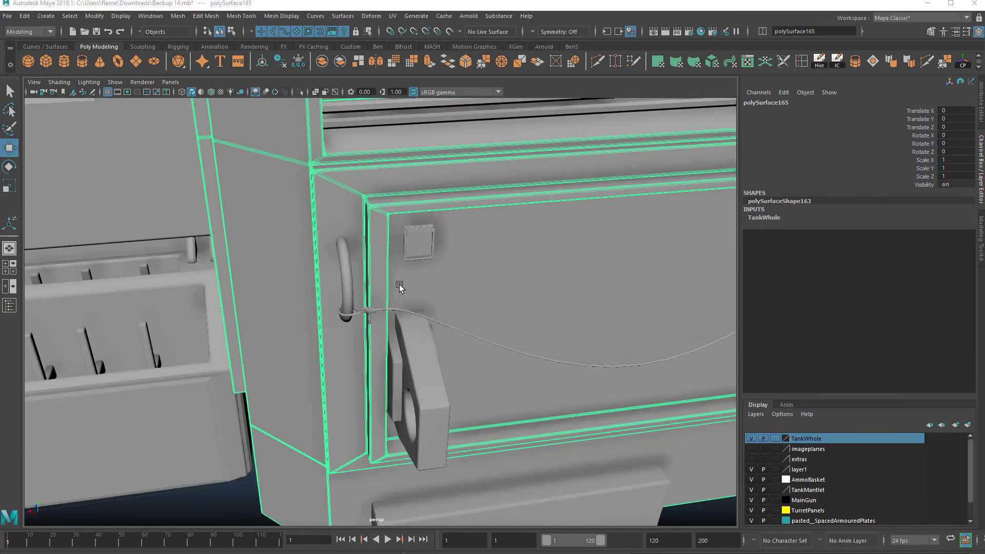